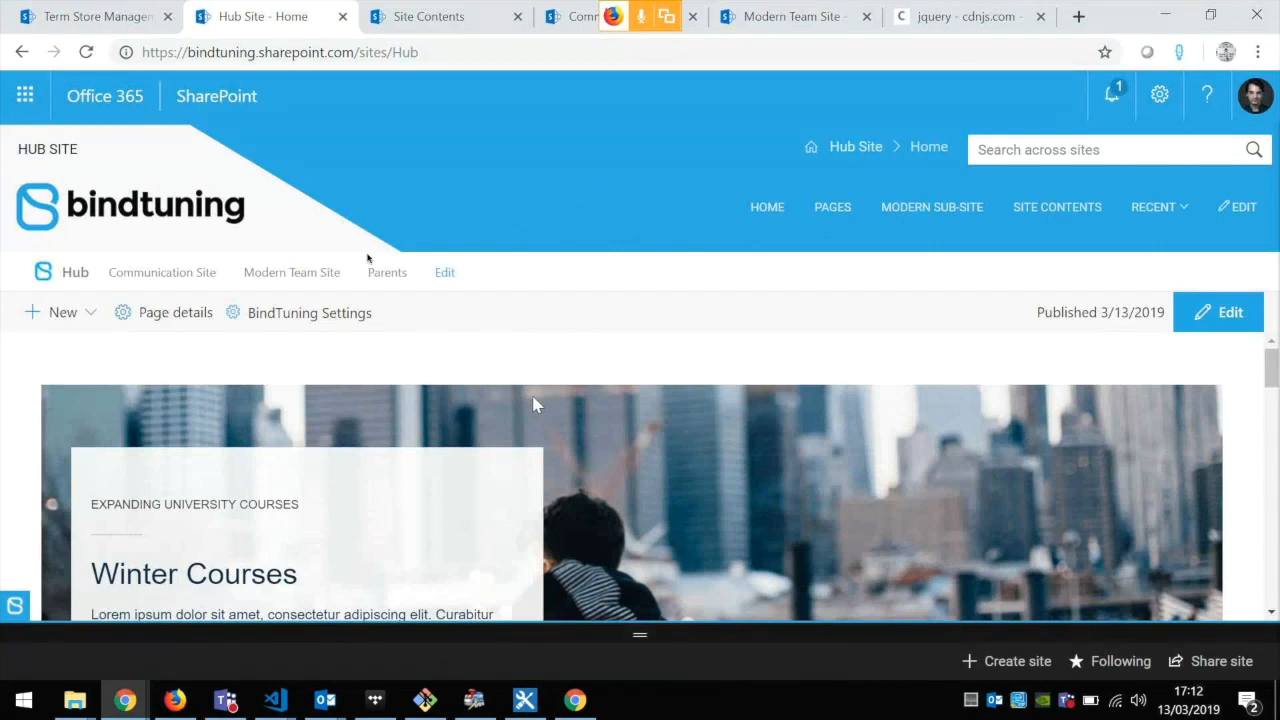
Step: Open the BindTuning settings for the hub site and switch the settings pane to dark mode
{"action": "left_click", "coordinate": [348, 324]}
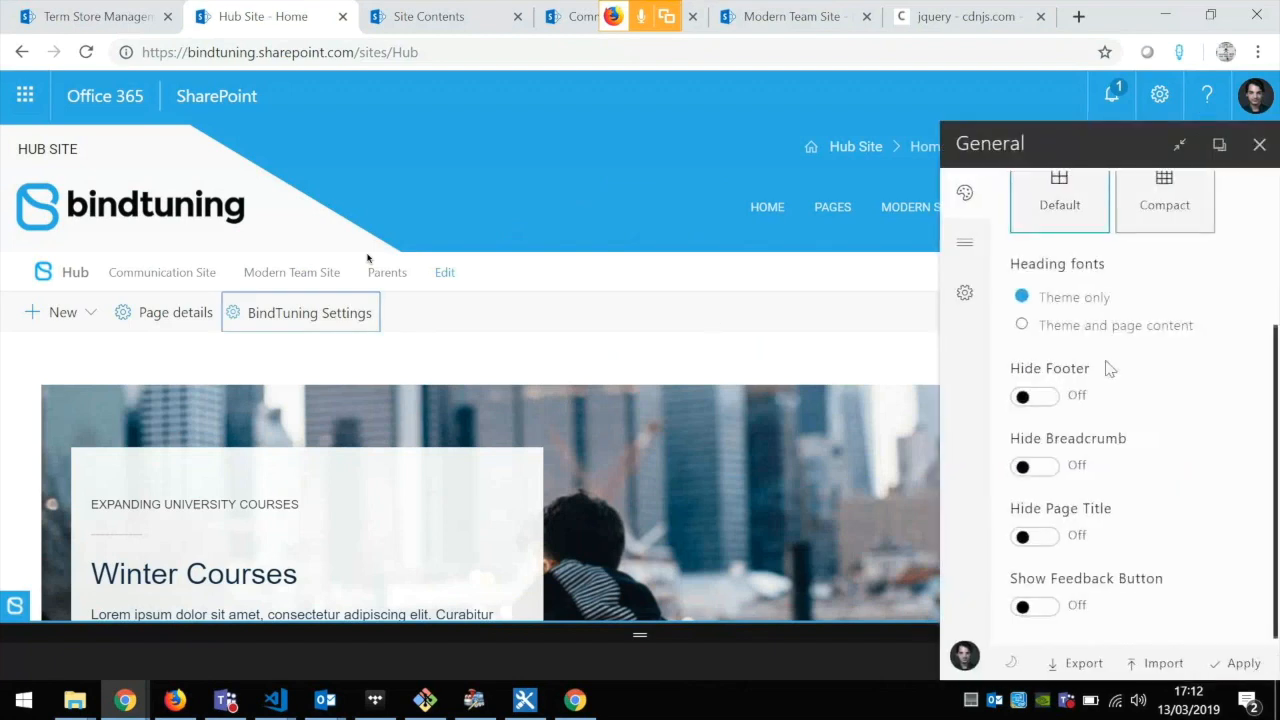
{"action": "scroll", "coordinate": [1170, 378], "scroll_direction": "up", "scroll_amount": 2}
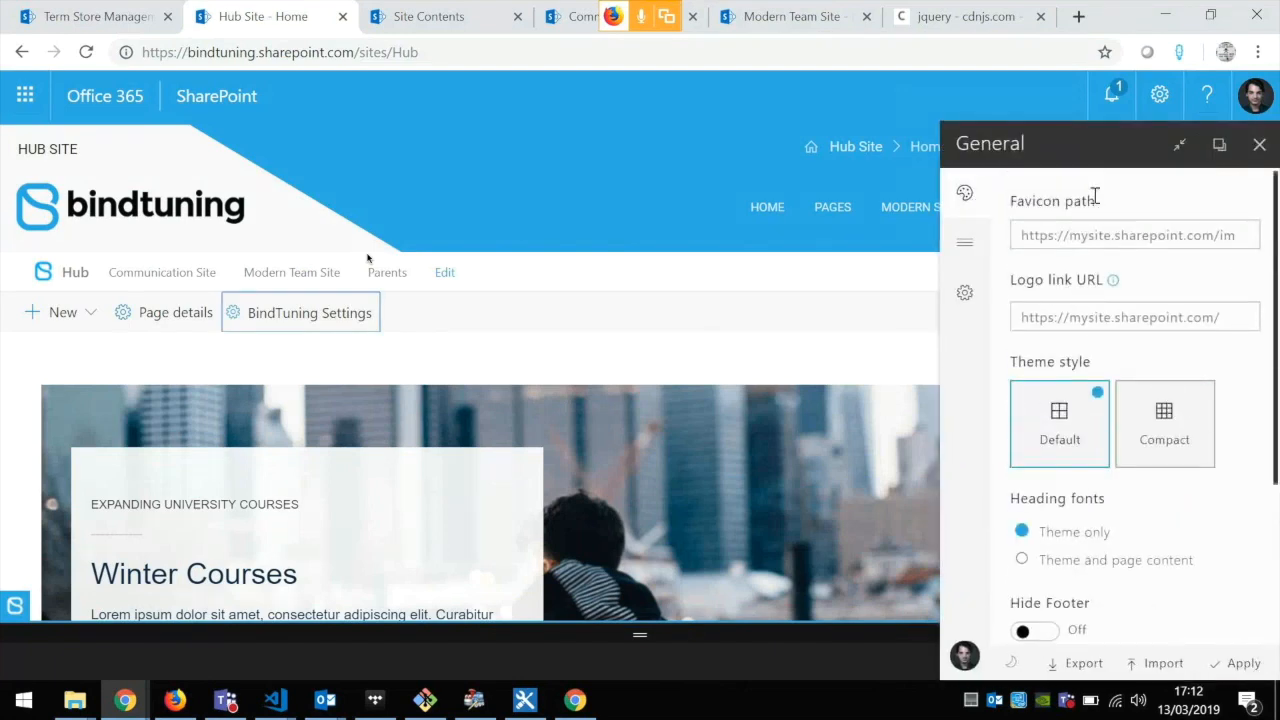
{"action": "left_click", "coordinate": [1011, 662]}
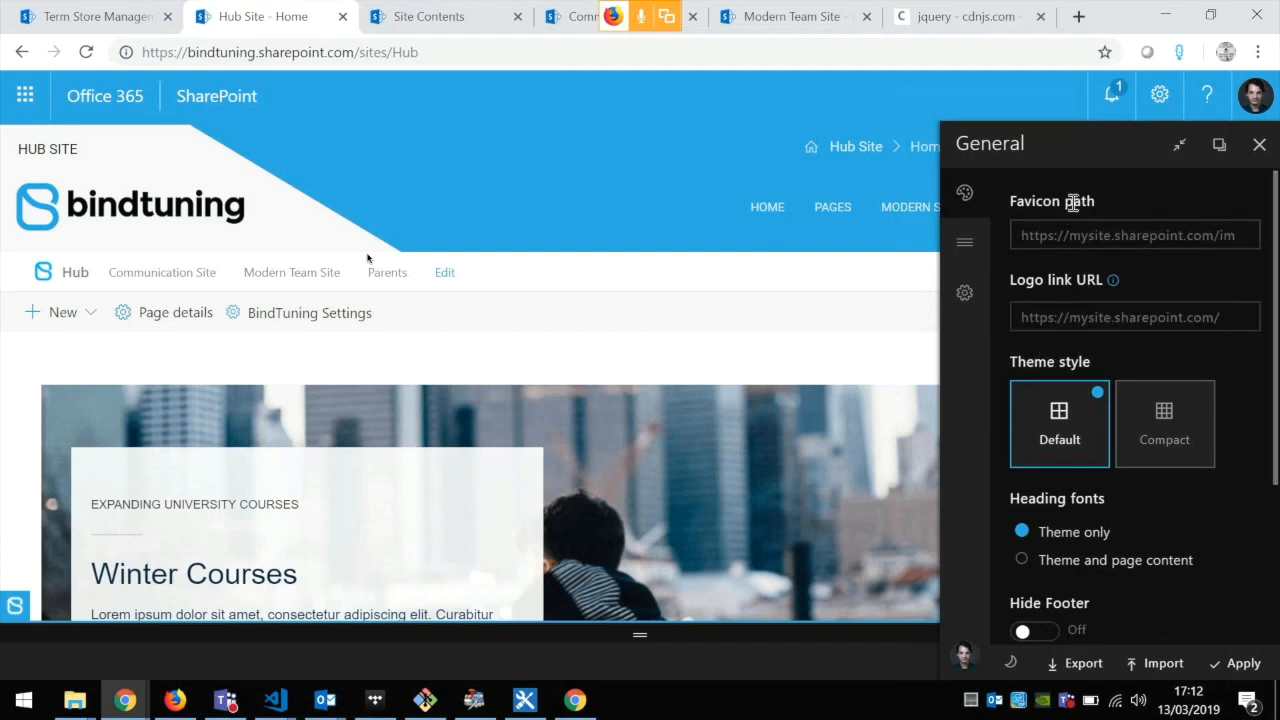
{"action": "scroll", "coordinate": [1095, 360], "scroll_direction": "down", "scroll_amount": 2}
{"action": "scroll", "coordinate": [1092, 335], "scroll_direction": "up", "scroll_amount": 2}
Step: Switch to the Webinar project in Visual Studio Code and copy the whole image URL from Favicon.txt
{"action": "left_click", "coordinate": [278, 701]}
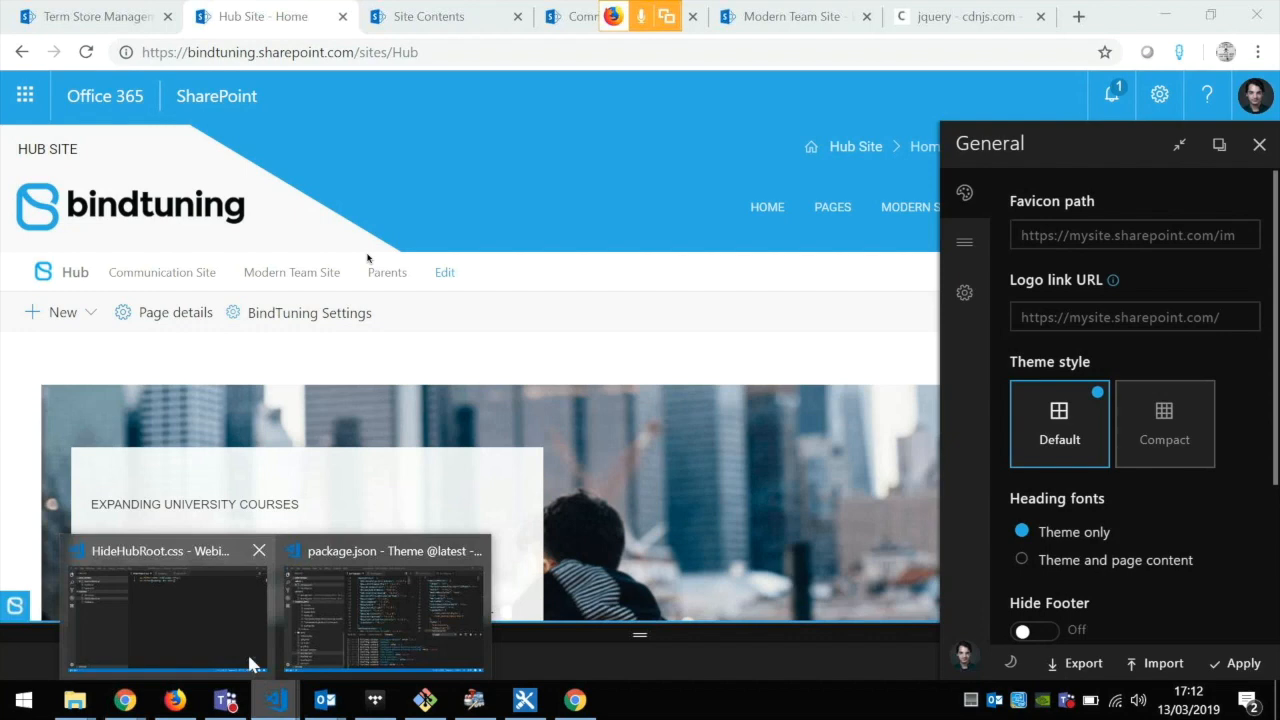
{"action": "left_click", "coordinate": [250, 658]}
{"action": "left_click", "coordinate": [183, 192]}
{"action": "left_click", "coordinate": [583, 163]}
{"action": "key", "text": "ctrl+a"}
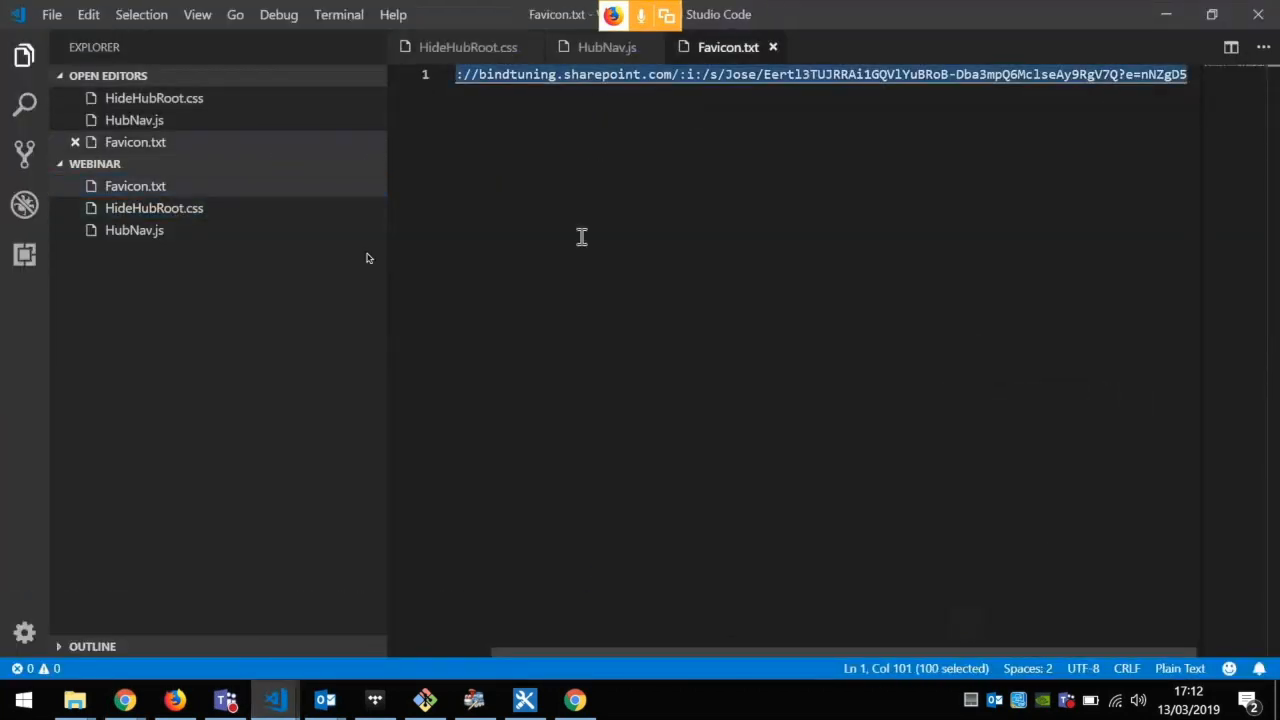
Step: Return to the hub site, paste the copied image URL as the favicon path and apply the settings
{"action": "left_click", "coordinate": [1165, 15]}
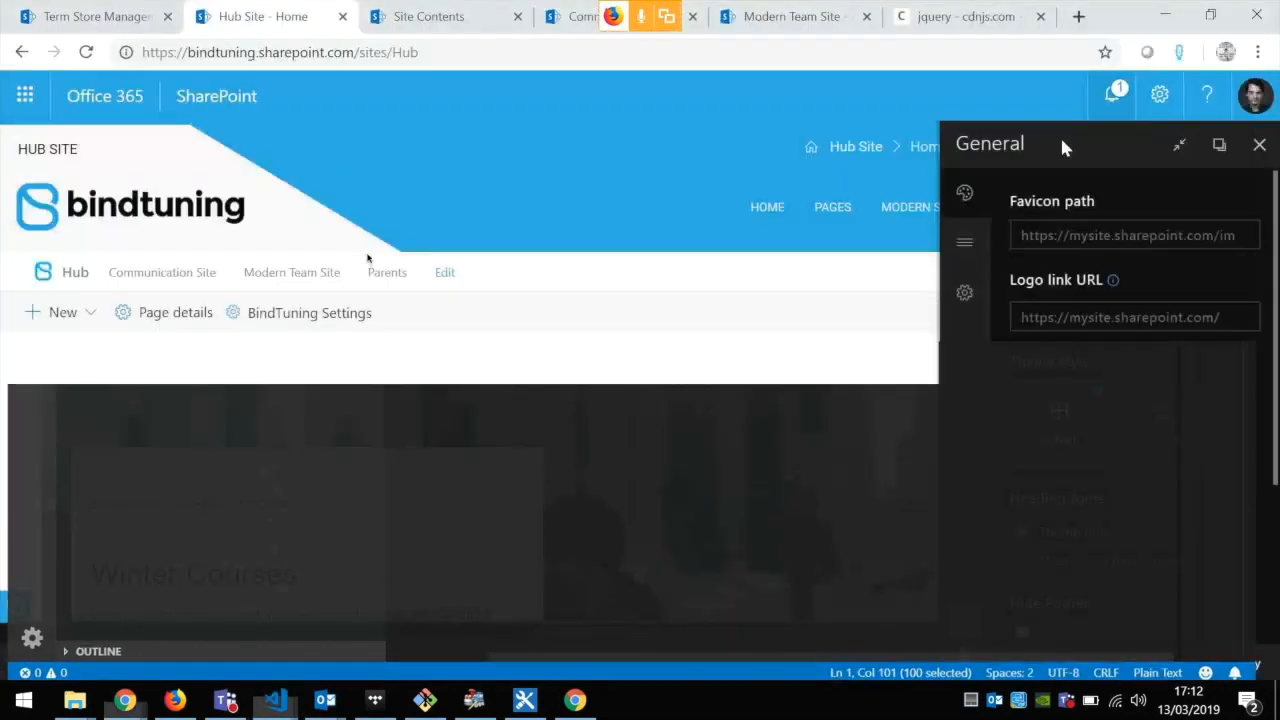
{"action": "left_click", "coordinate": [1037, 214]}
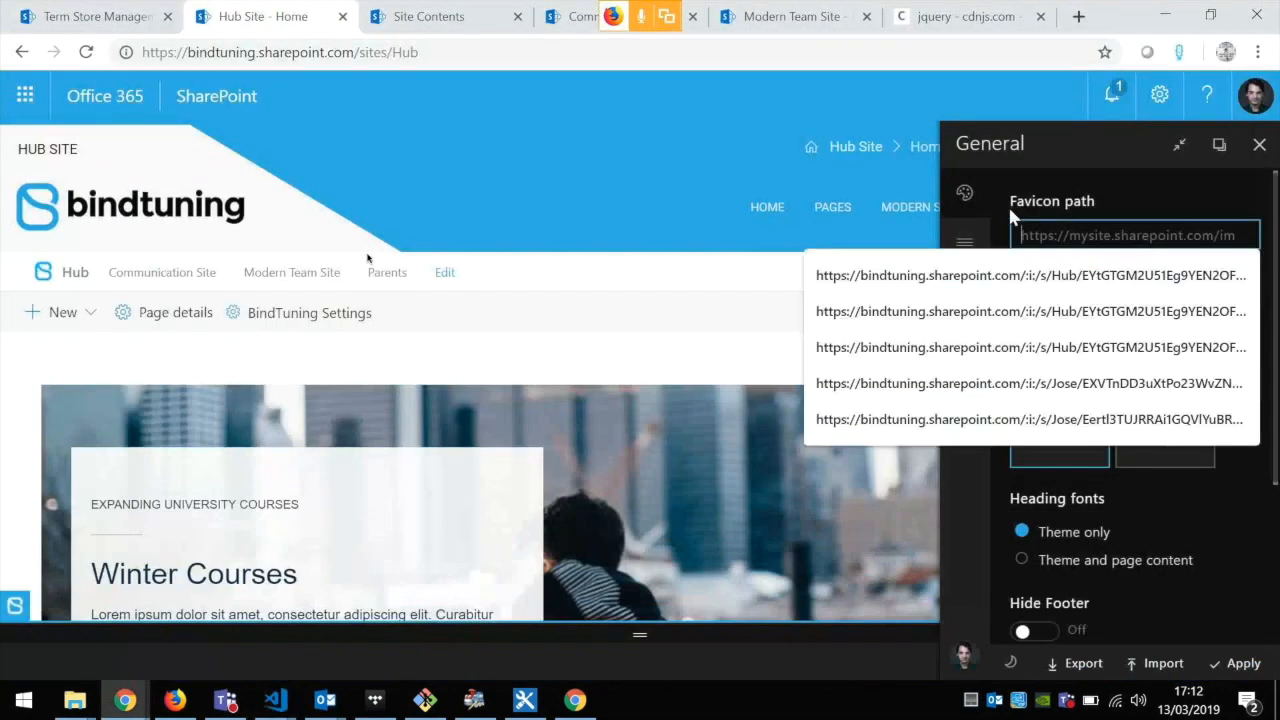
{"action": "key", "text": "ctrl+v"}
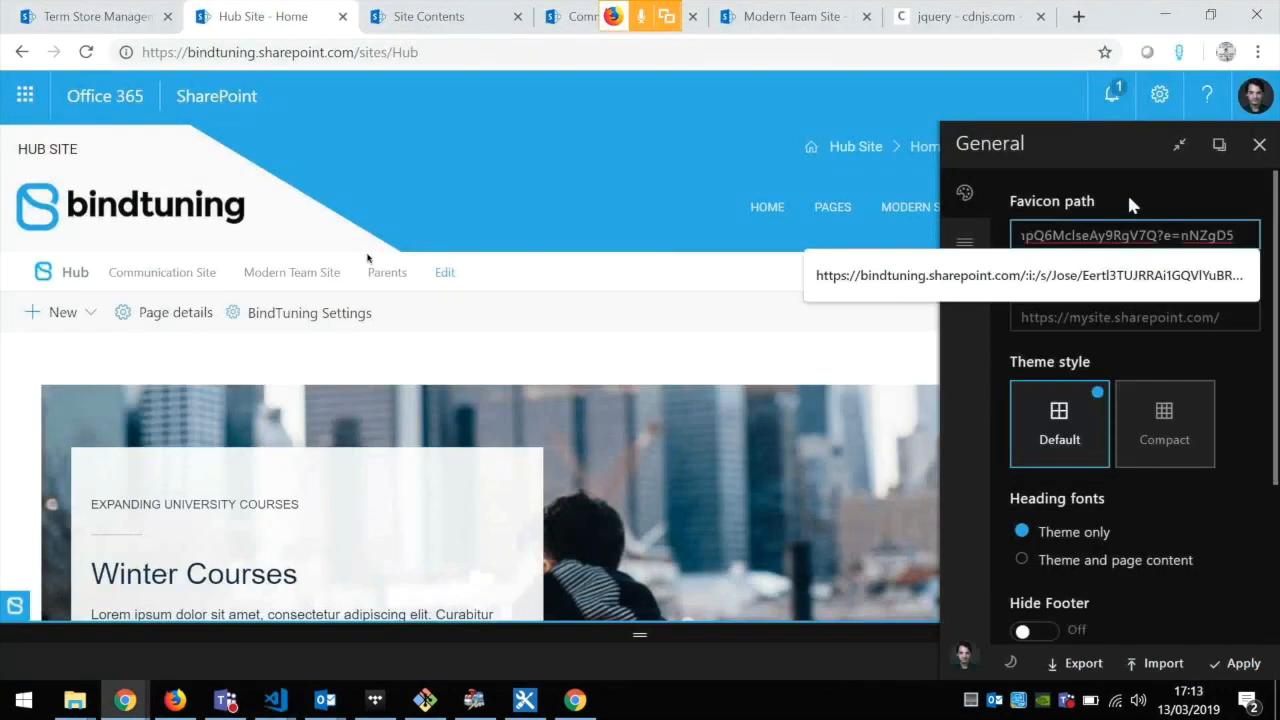
{"action": "left_click", "coordinate": [1123, 188]}
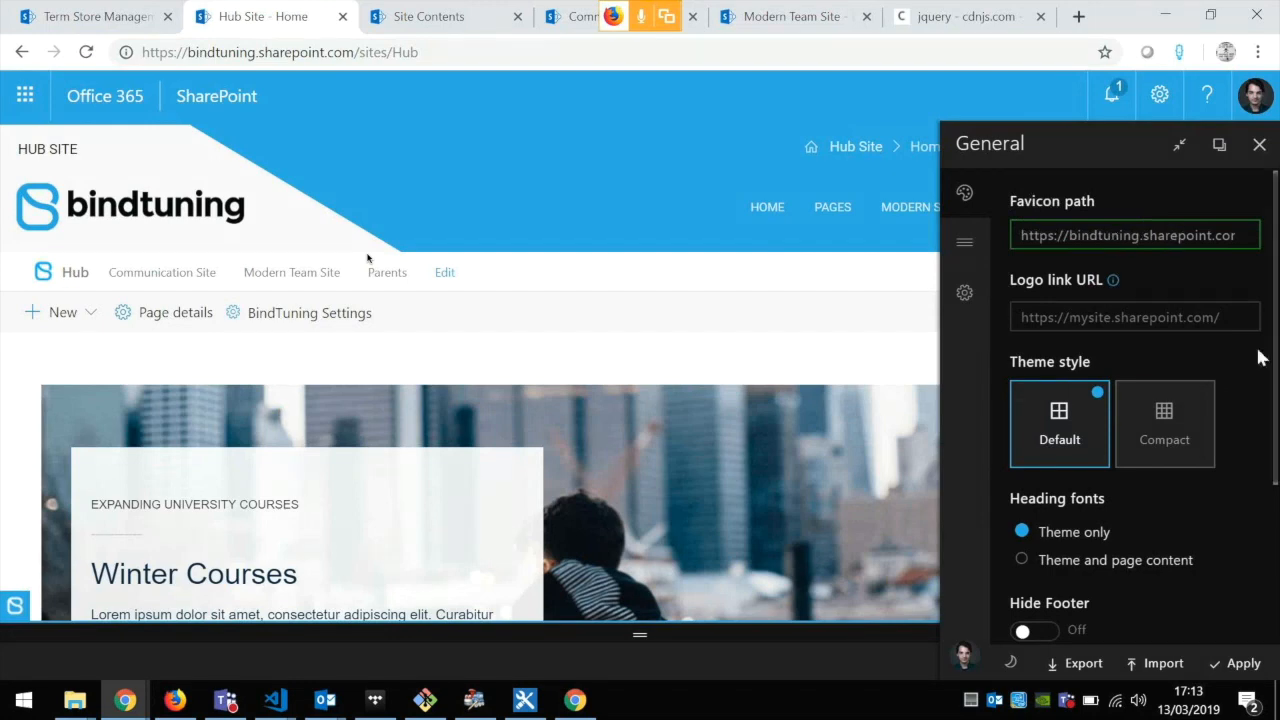
{"action": "mouse_move", "coordinate": [1152, 293]}
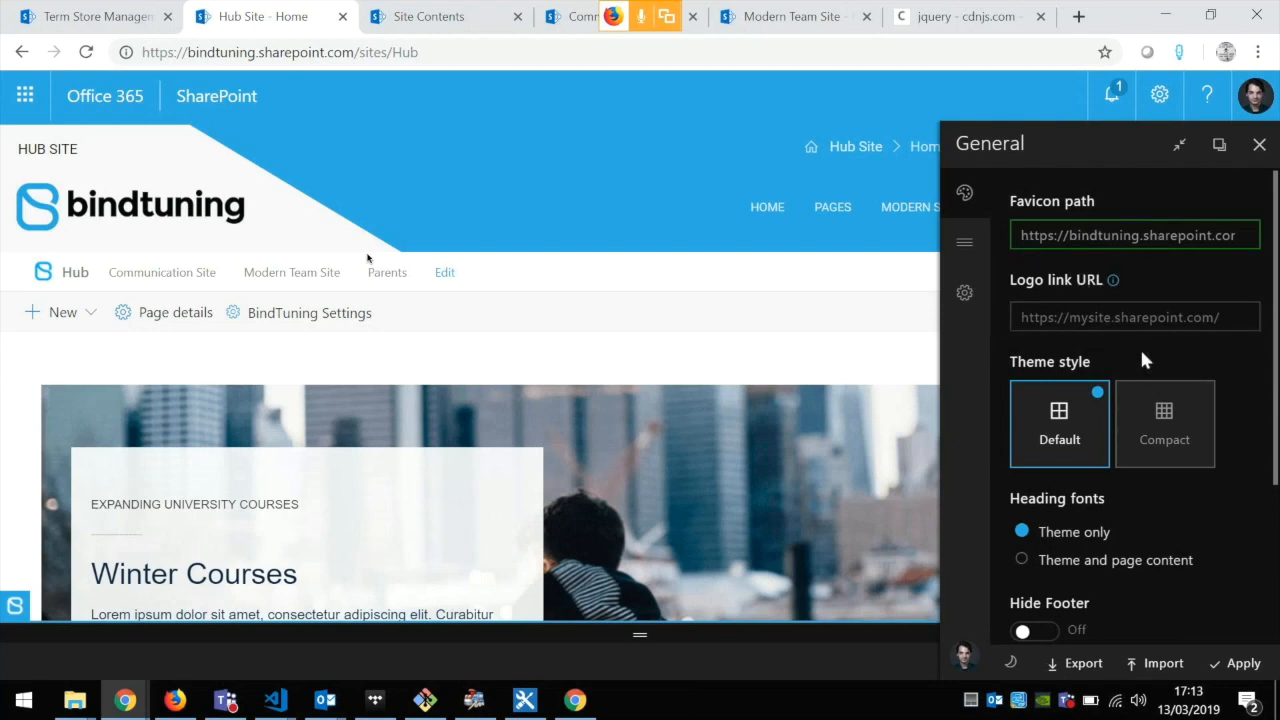
{"action": "left_click", "coordinate": [1238, 662]}
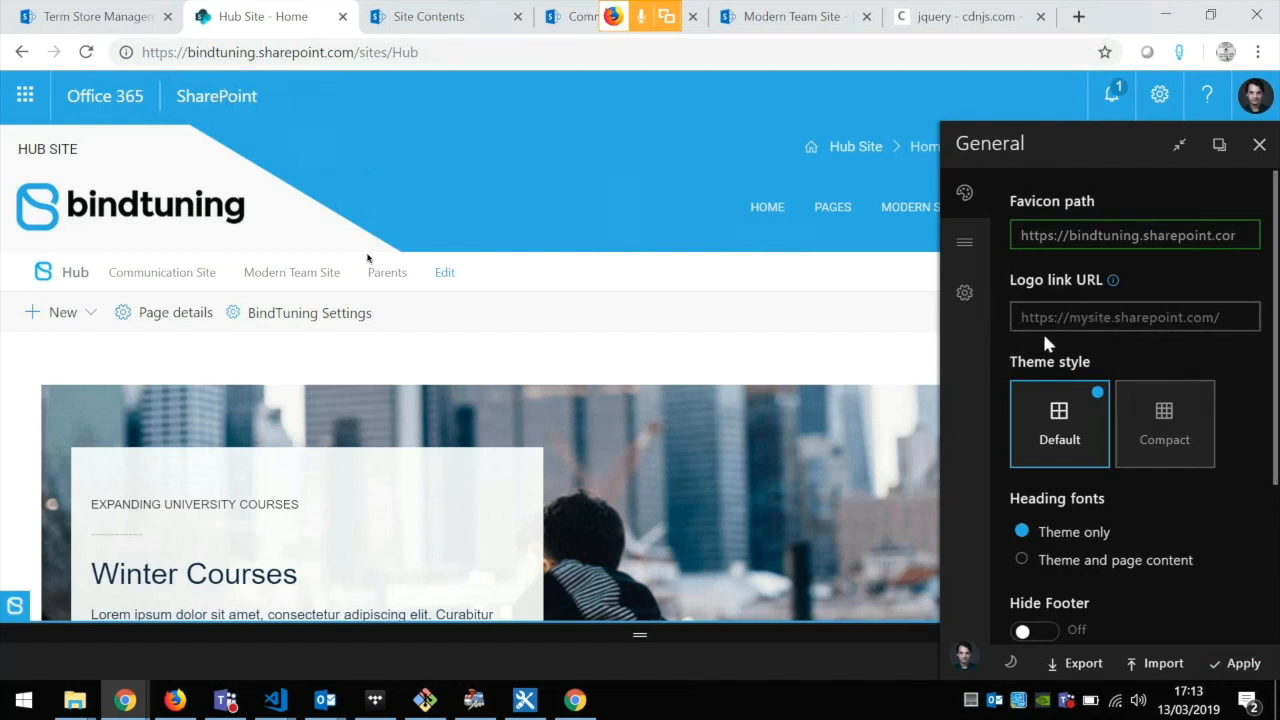
{"action": "mouse_move", "coordinate": [1066, 287]}
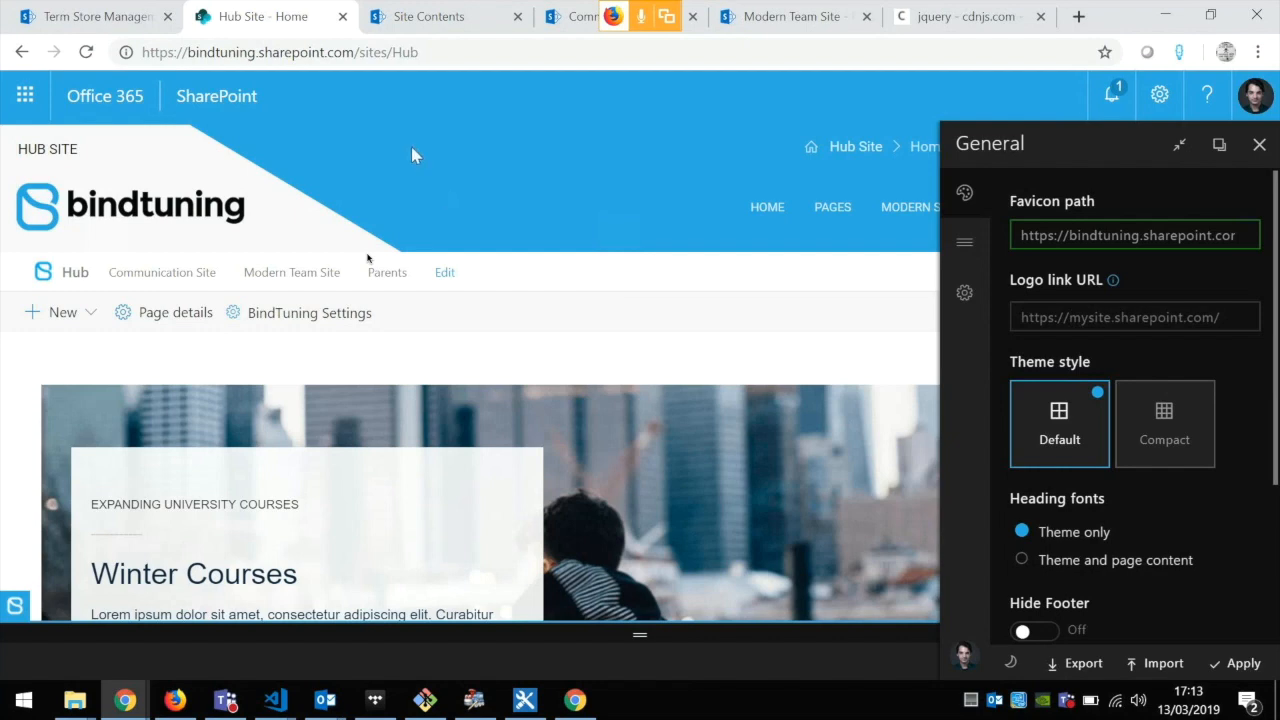
{"action": "left_click", "coordinate": [409, 55]}
{"action": "key", "text": "ctrl+c"}
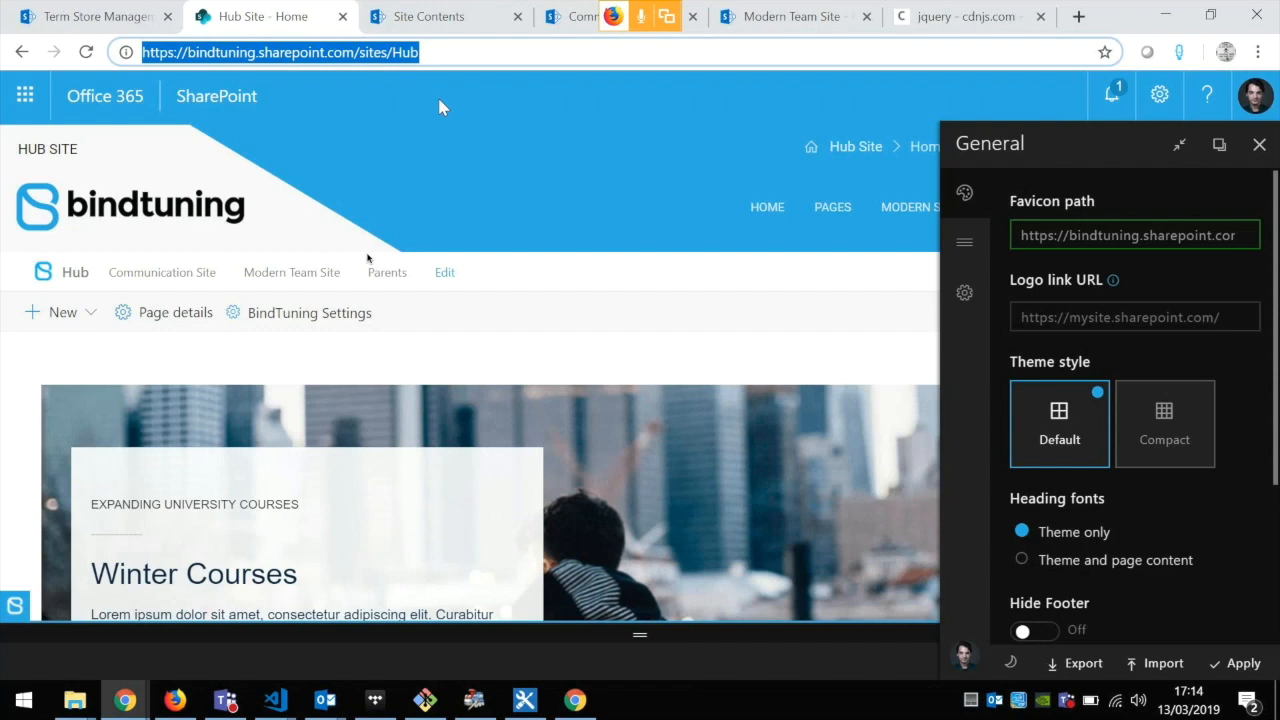
{"action": "left_click", "coordinate": [1135, 325]}
{"action": "key", "text": "ctrl+v"}
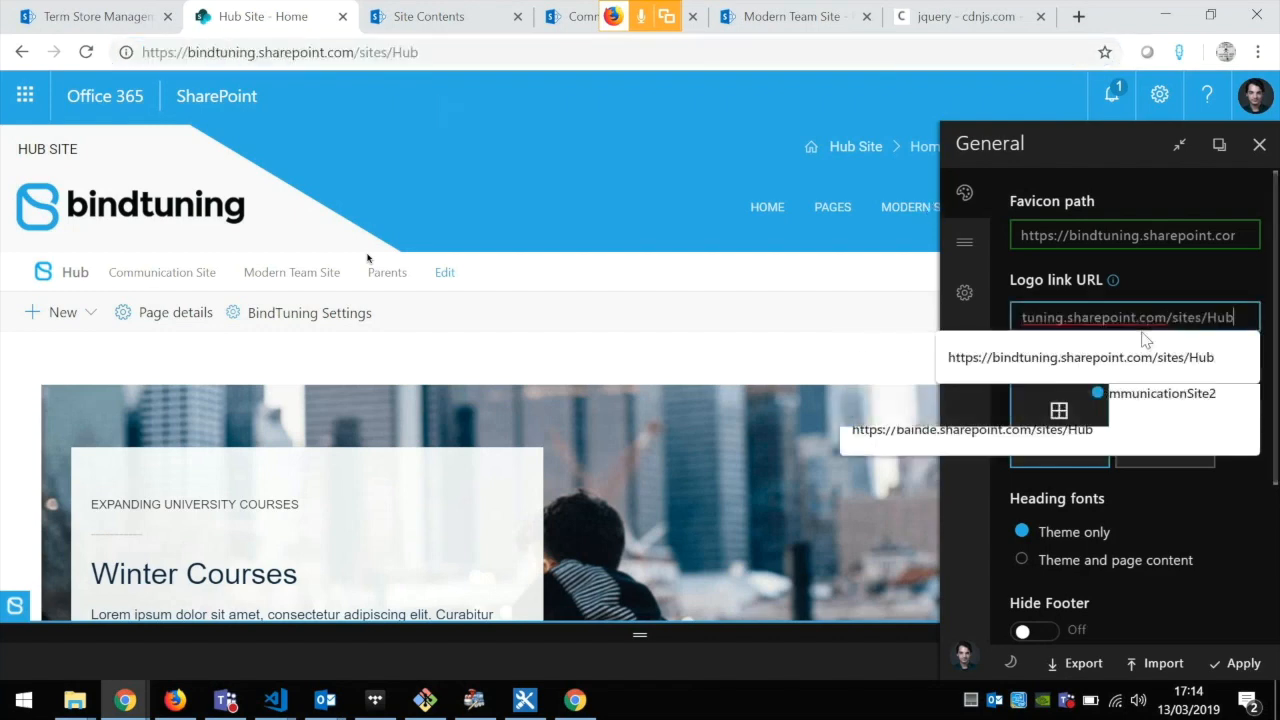
{"action": "left_click", "coordinate": [1267, 451]}
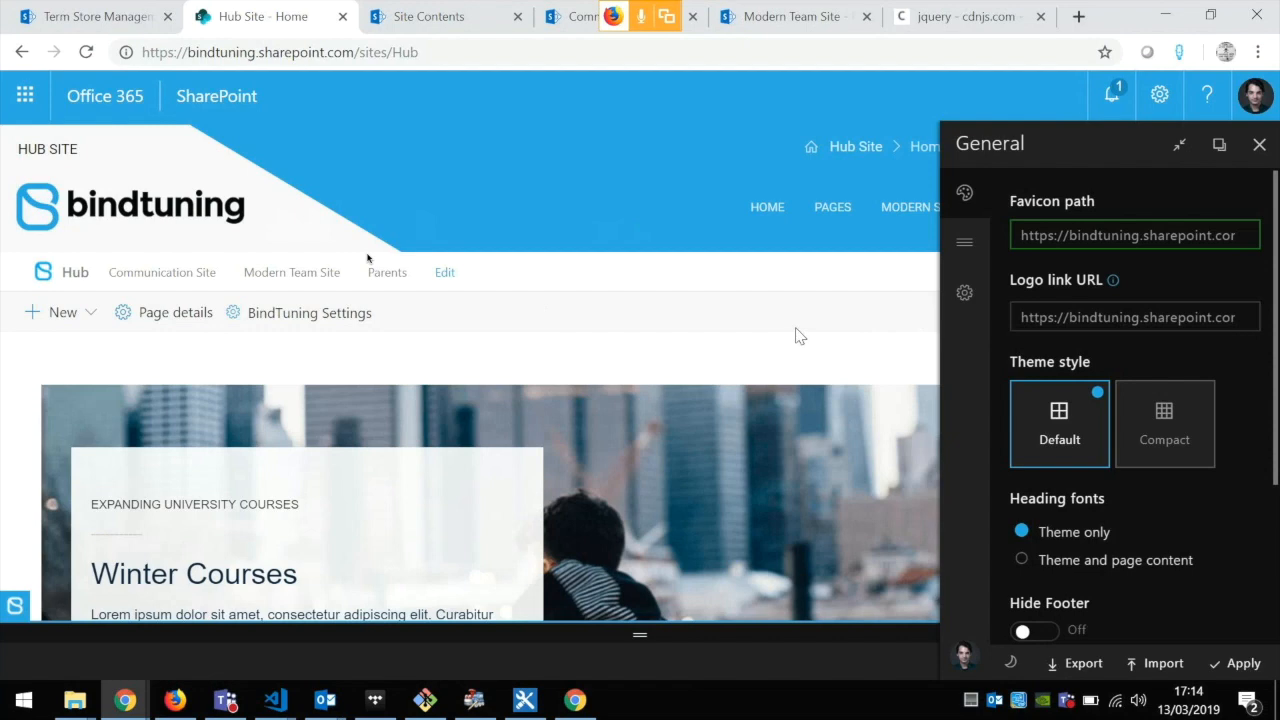
Step: Set the theme style to Compact and use the heading fonts for both theme and page content
{"action": "scroll", "coordinate": [1221, 431], "scroll_direction": "down", "scroll_amount": 1}
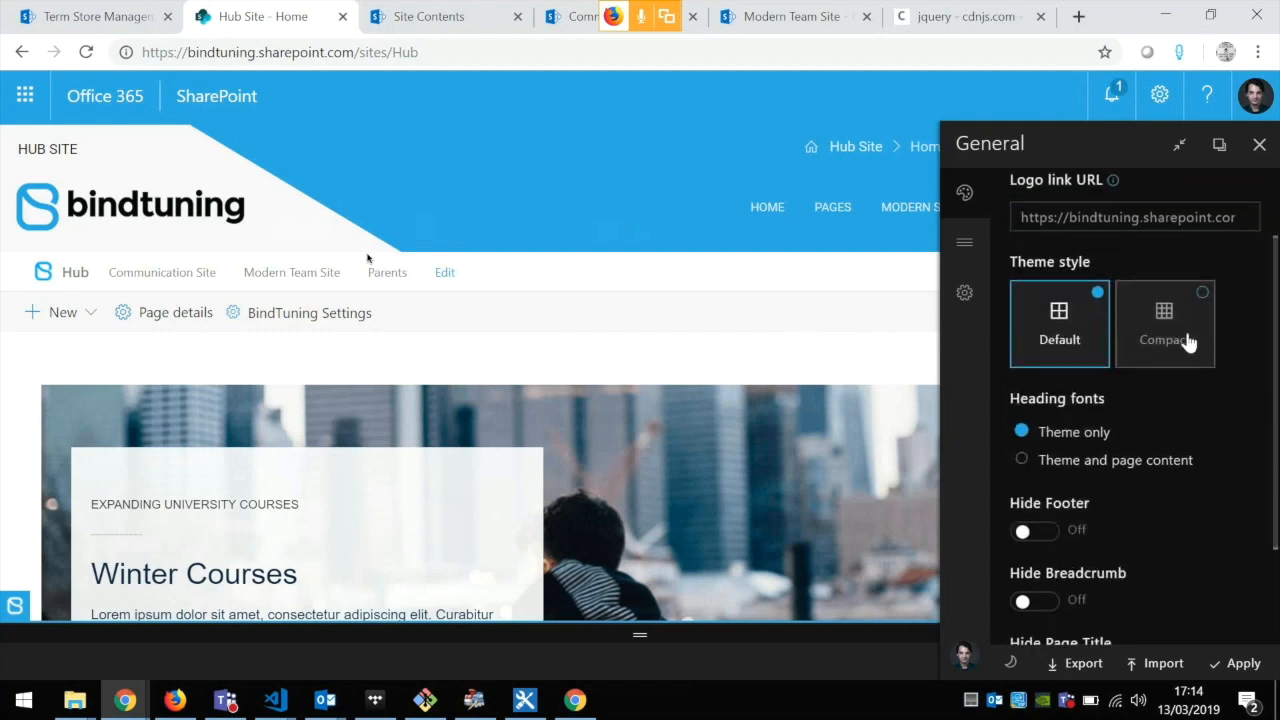
{"action": "left_click", "coordinate": [1160, 352]}
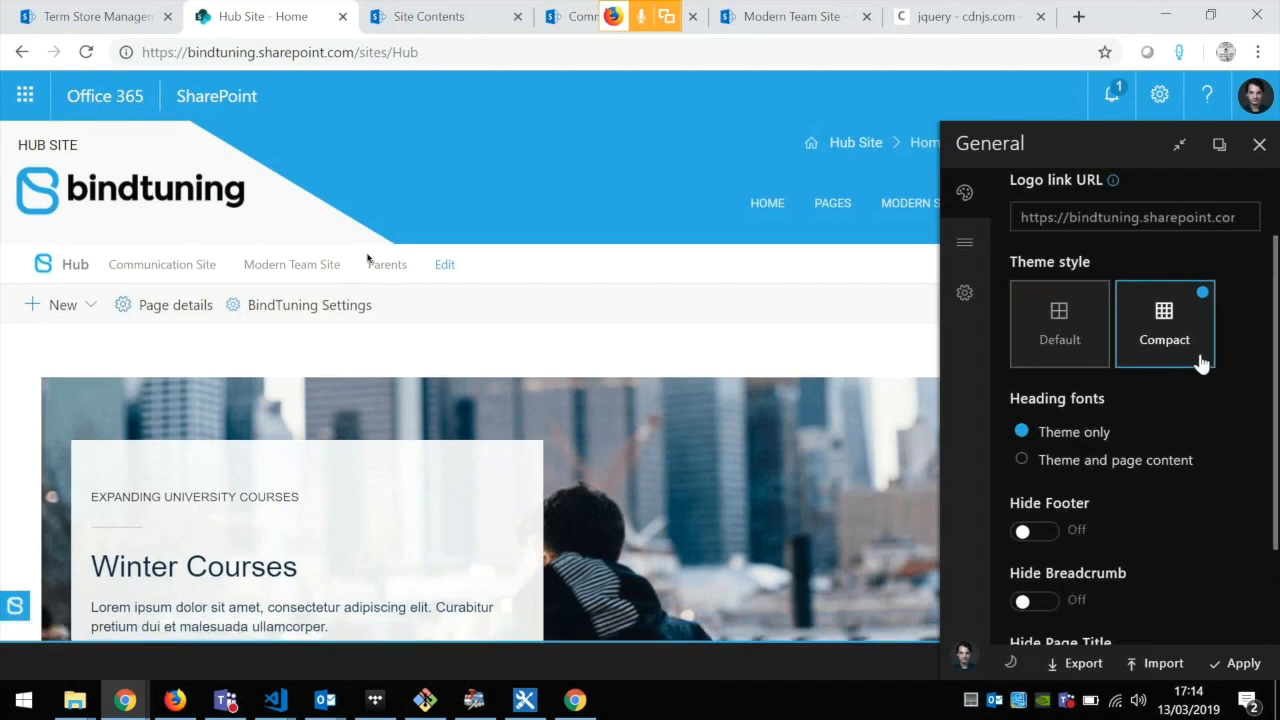
{"action": "scroll", "coordinate": [1194, 370], "scroll_direction": "down", "scroll_amount": 2}
{"action": "scroll", "coordinate": [1204, 384], "scroll_direction": "up", "scroll_amount": 1}
{"action": "scroll", "coordinate": [1173, 353], "scroll_direction": "down", "scroll_amount": 2}
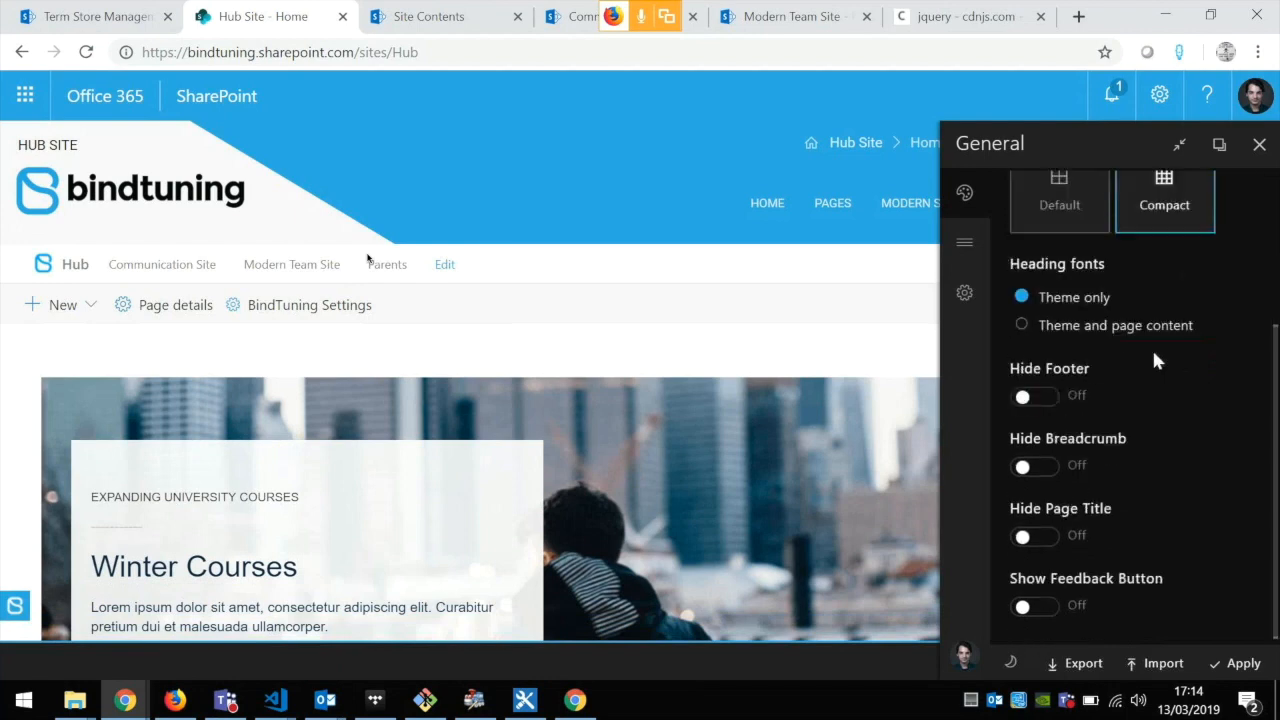
{"action": "left_click", "coordinate": [1080, 327]}
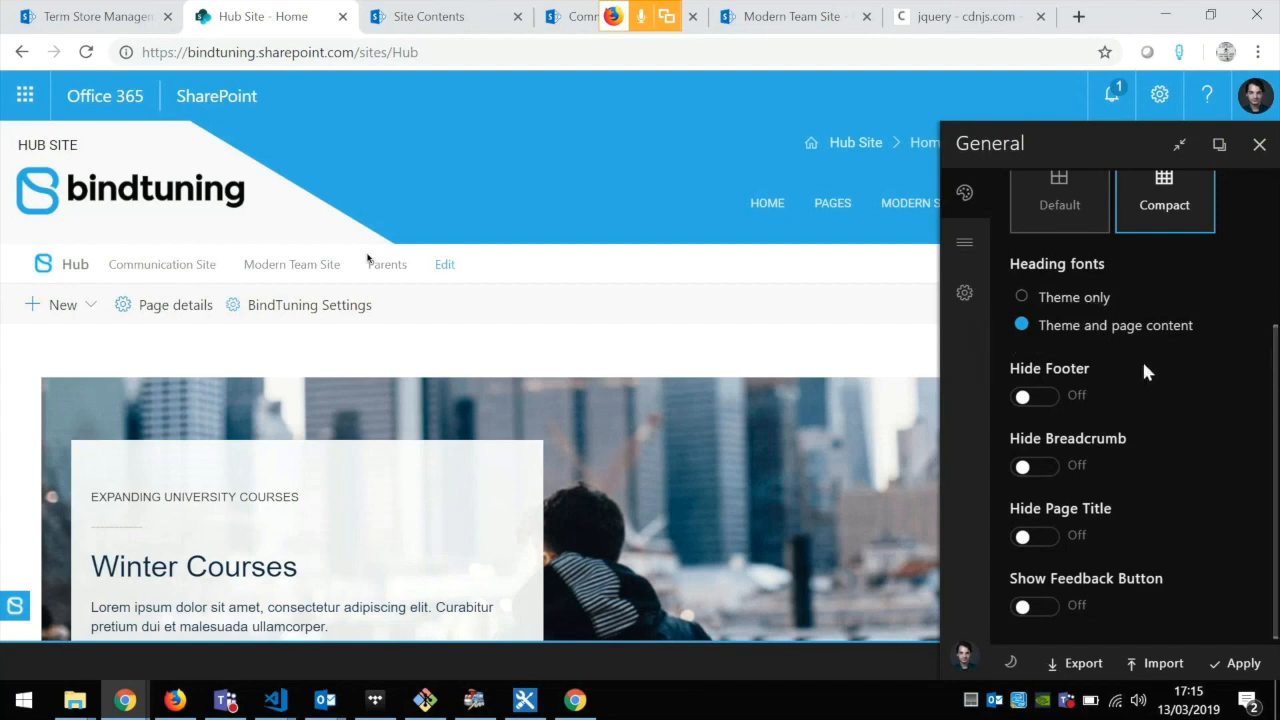
Step: Try the Hide Footer, Hide Breadcrumb and Hide Page Title options, previewing the page beside the pane and switching each back off
{"action": "left_click", "coordinate": [1055, 403]}
{"action": "left_click", "coordinate": [1047, 405]}
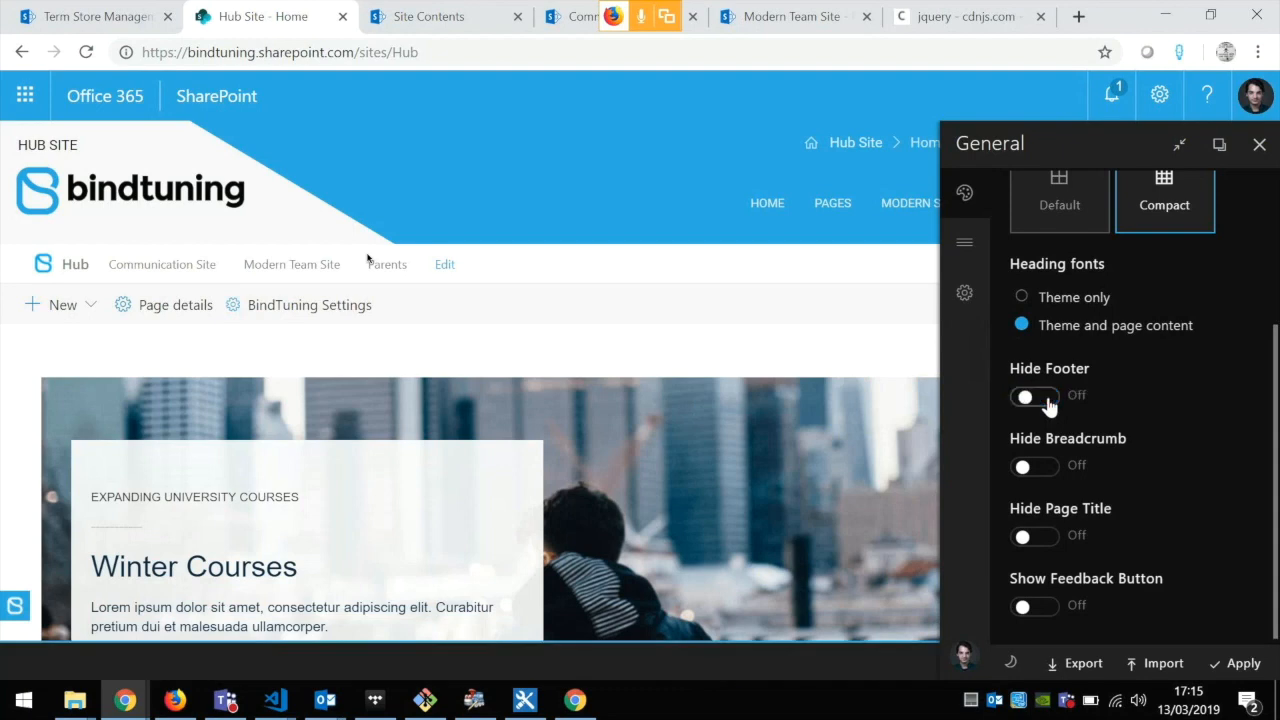
{"action": "left_click", "coordinate": [1030, 470]}
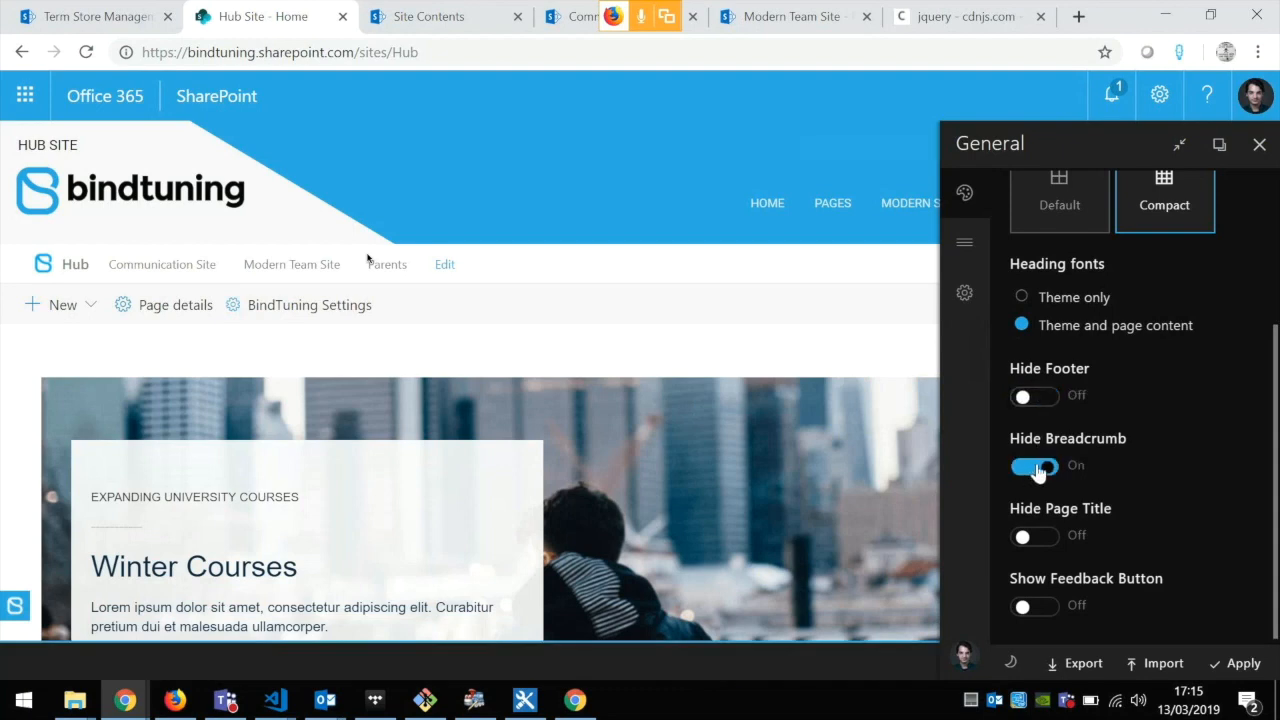
{"action": "left_click", "coordinate": [1179, 147]}
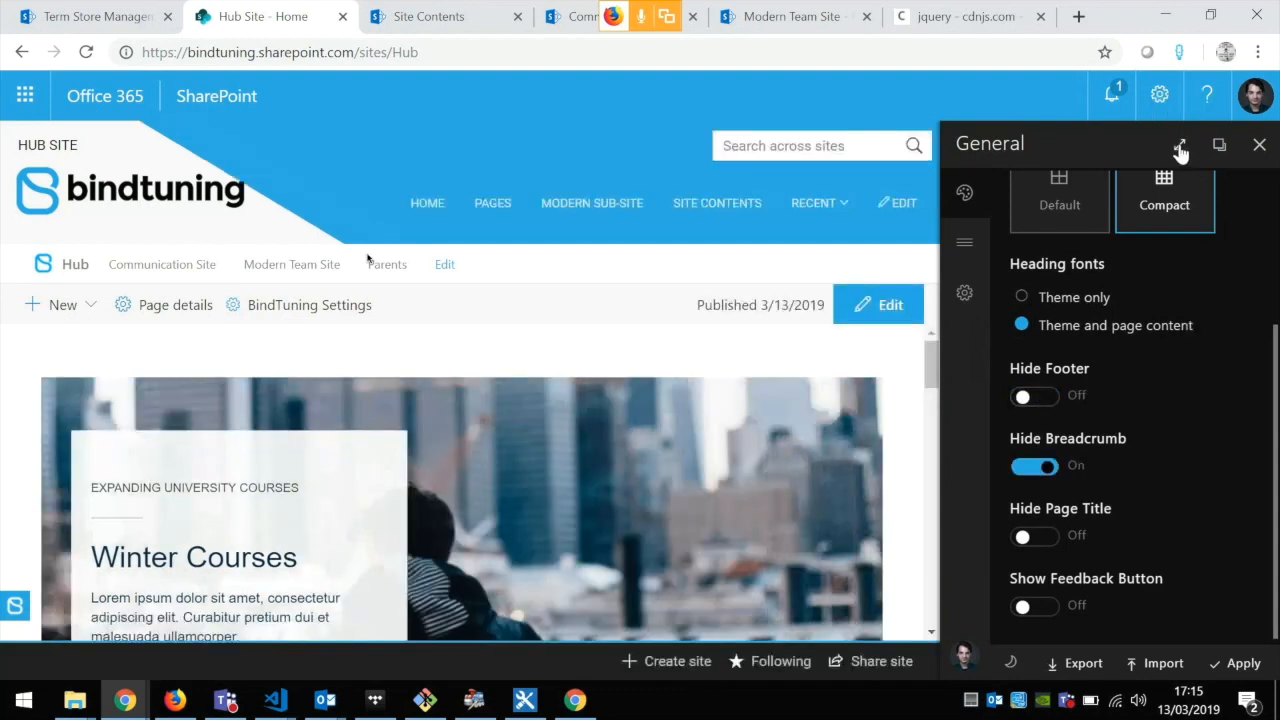
{"action": "left_click", "coordinate": [1033, 470]}
{"action": "left_click", "coordinate": [1036, 471]}
{"action": "left_click", "coordinate": [1044, 541]}
{"action": "left_click", "coordinate": [1044, 541]}
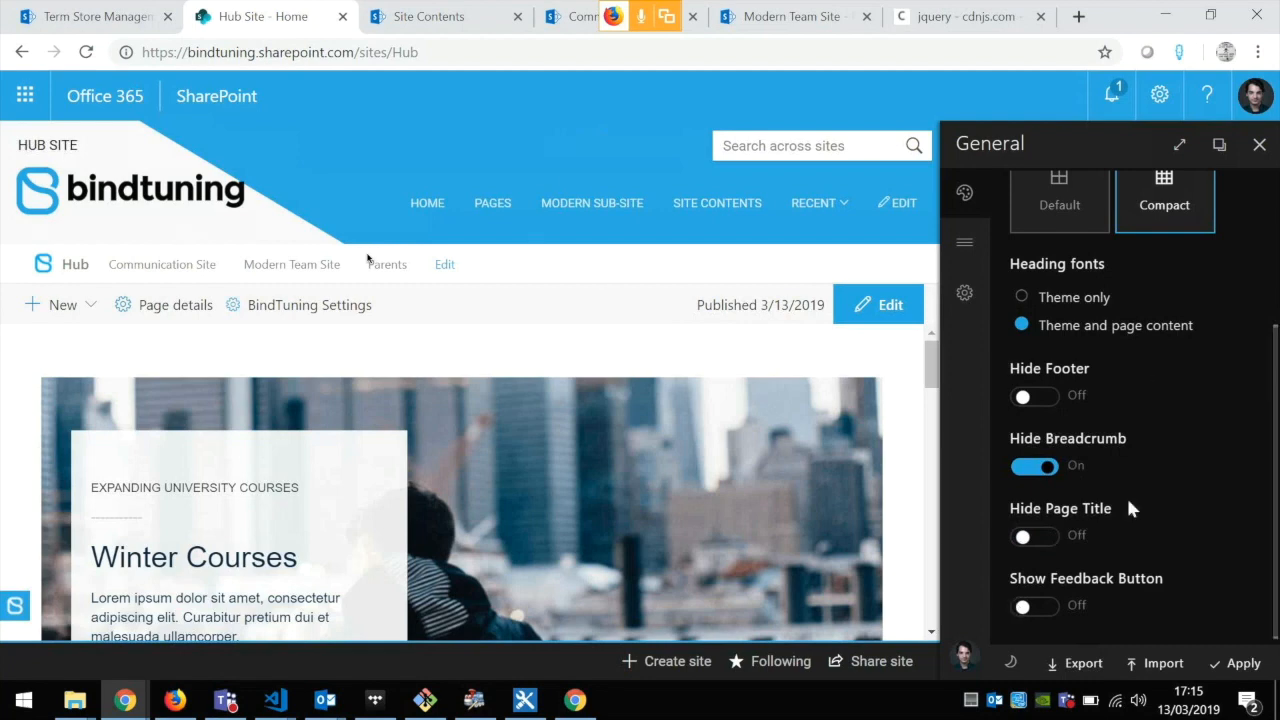
{"action": "left_click", "coordinate": [1055, 475]}
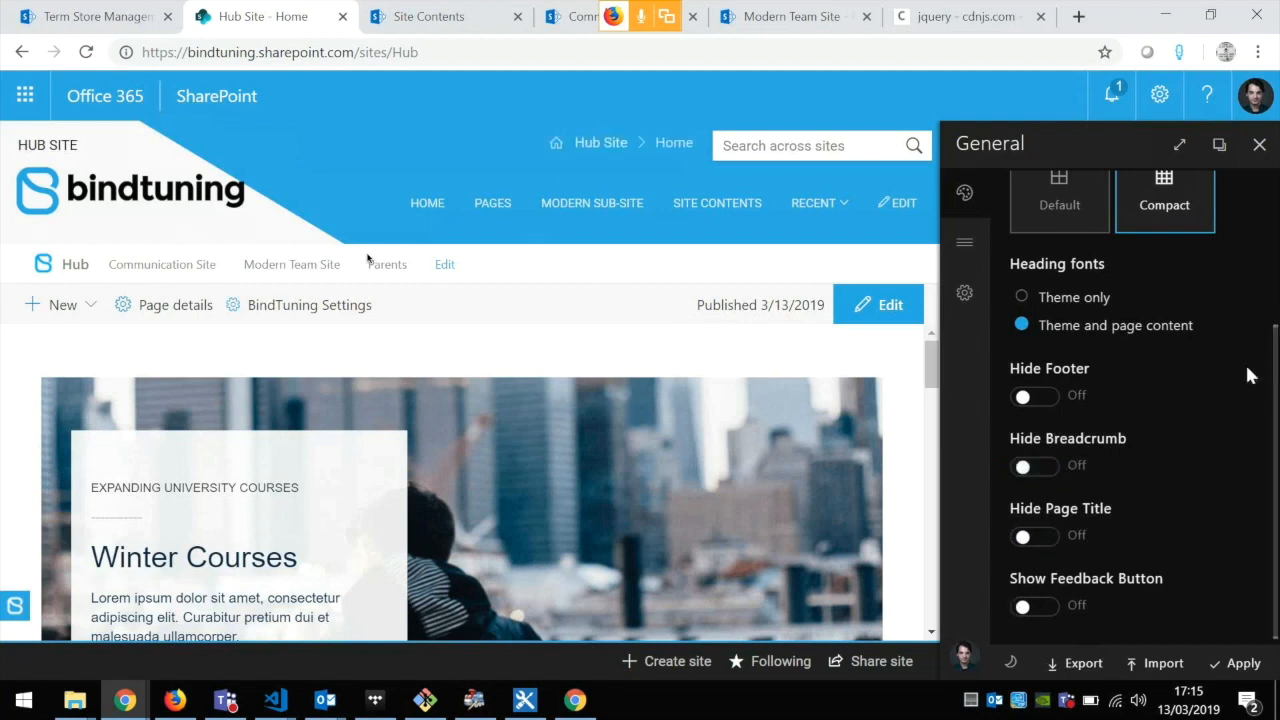
{"action": "scroll", "coordinate": [1203, 380], "scroll_direction": "up", "scroll_amount": 3}
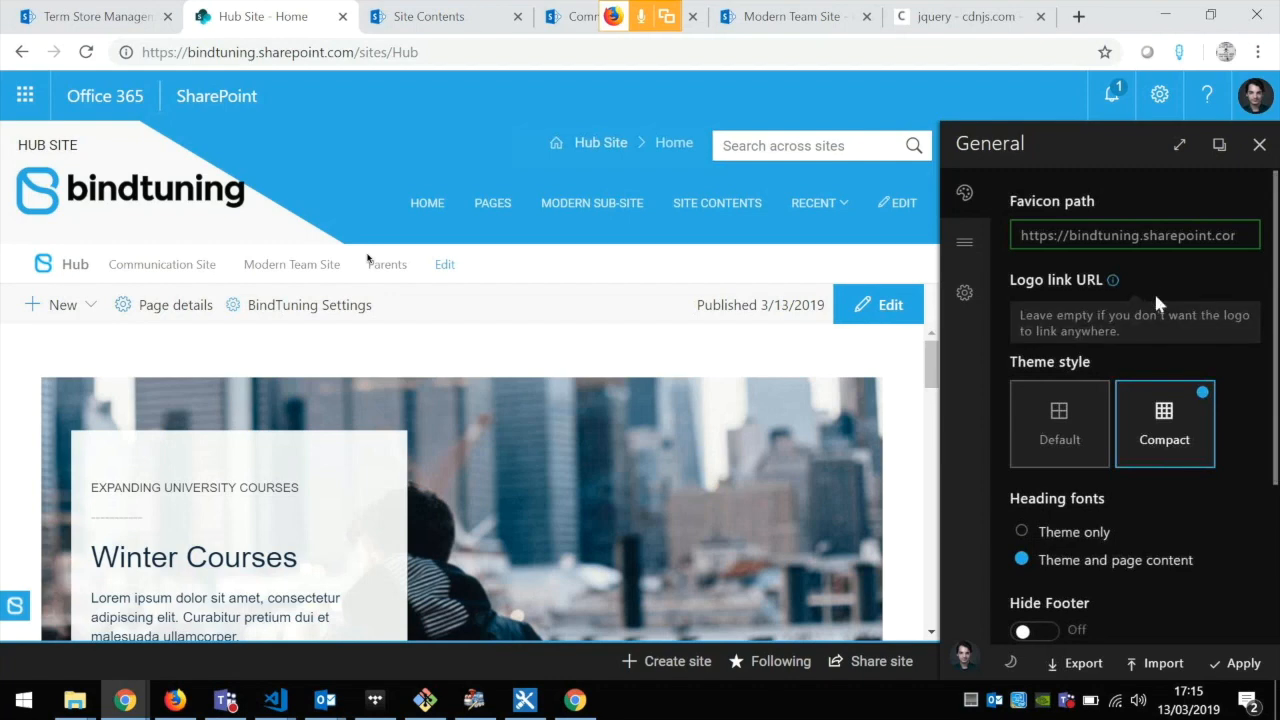
{"action": "left_click", "coordinate": [1180, 145]}
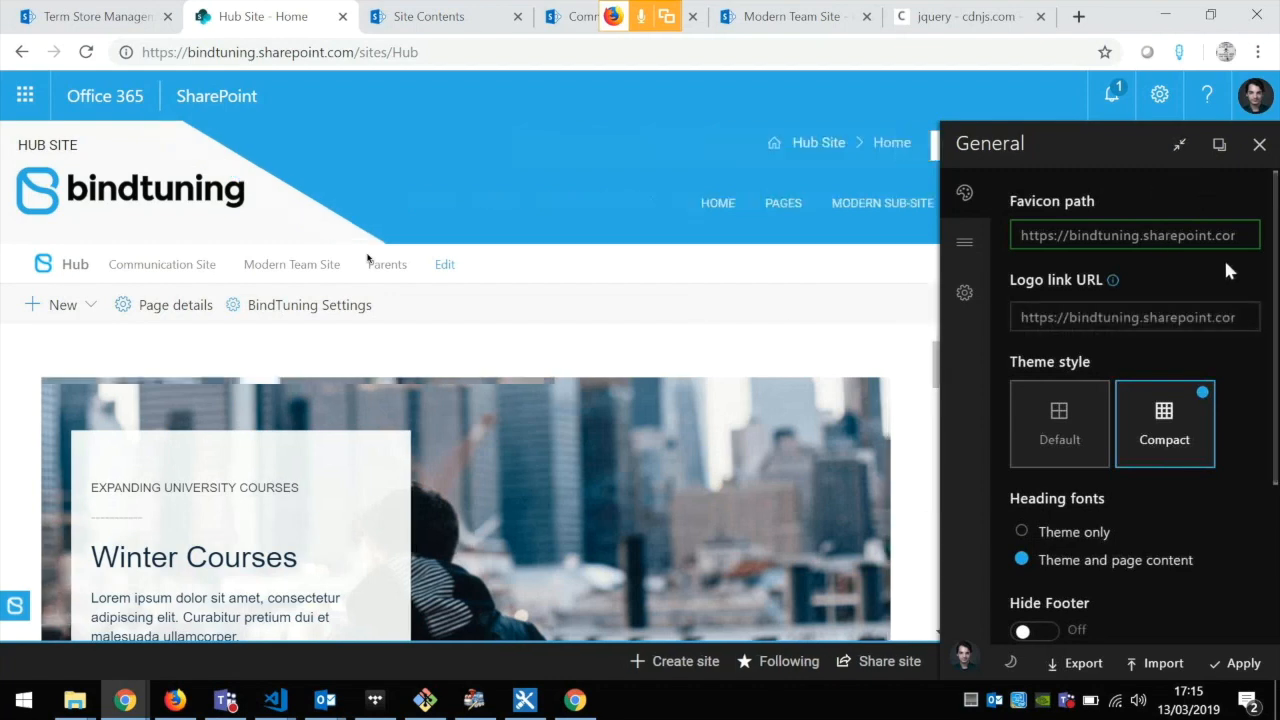
Step: In the Navigation settings, set the menu source to Term Set
{"action": "left_click", "coordinate": [967, 247]}
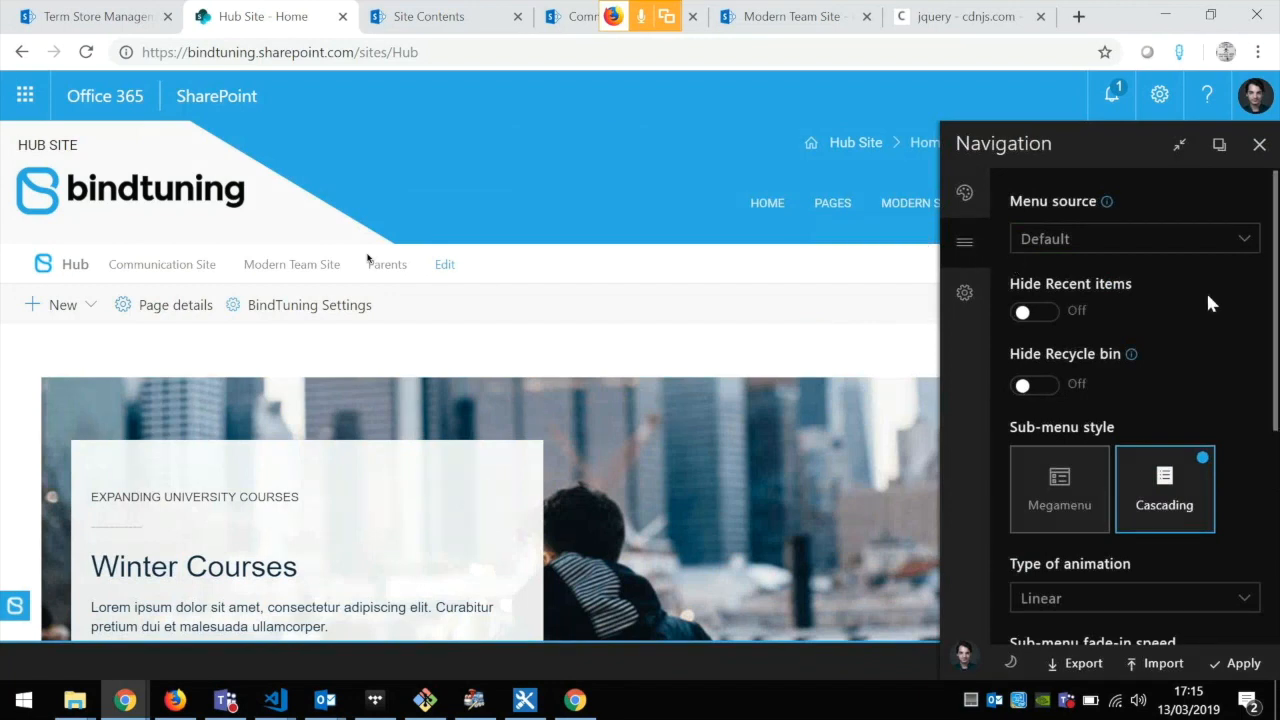
{"action": "left_click", "coordinate": [1188, 250]}
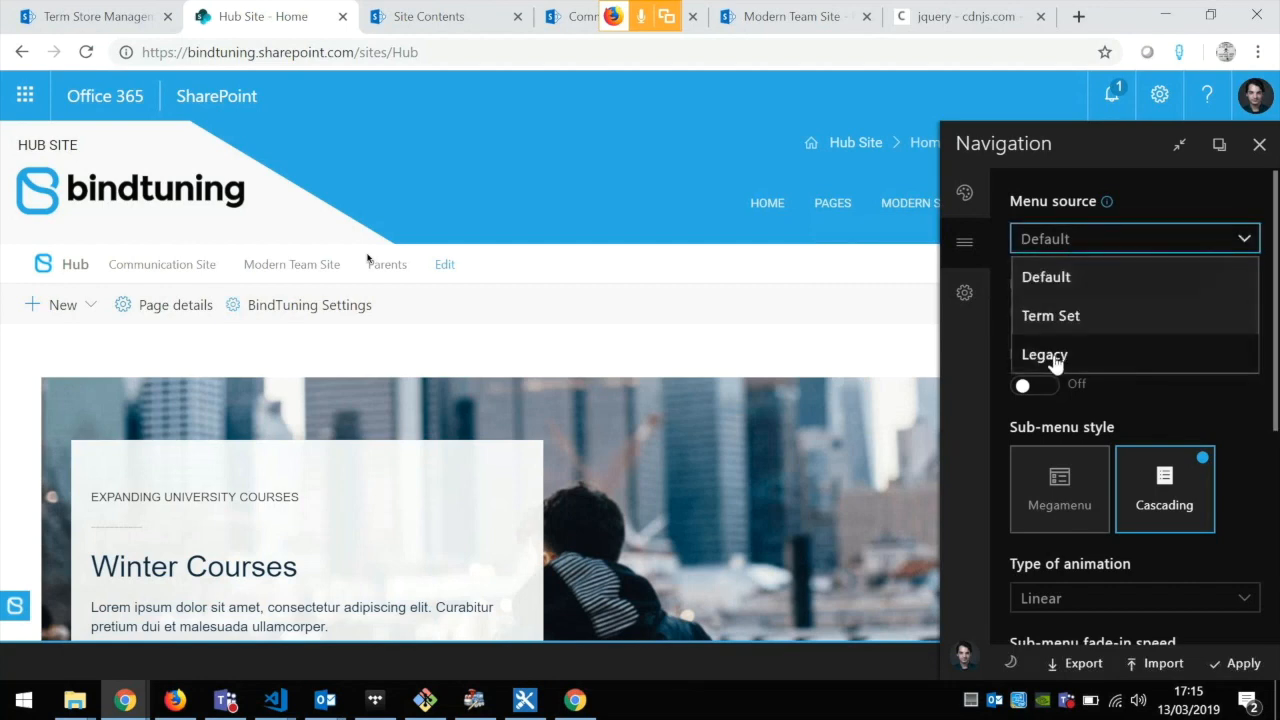
{"action": "left_click", "coordinate": [1102, 320]}
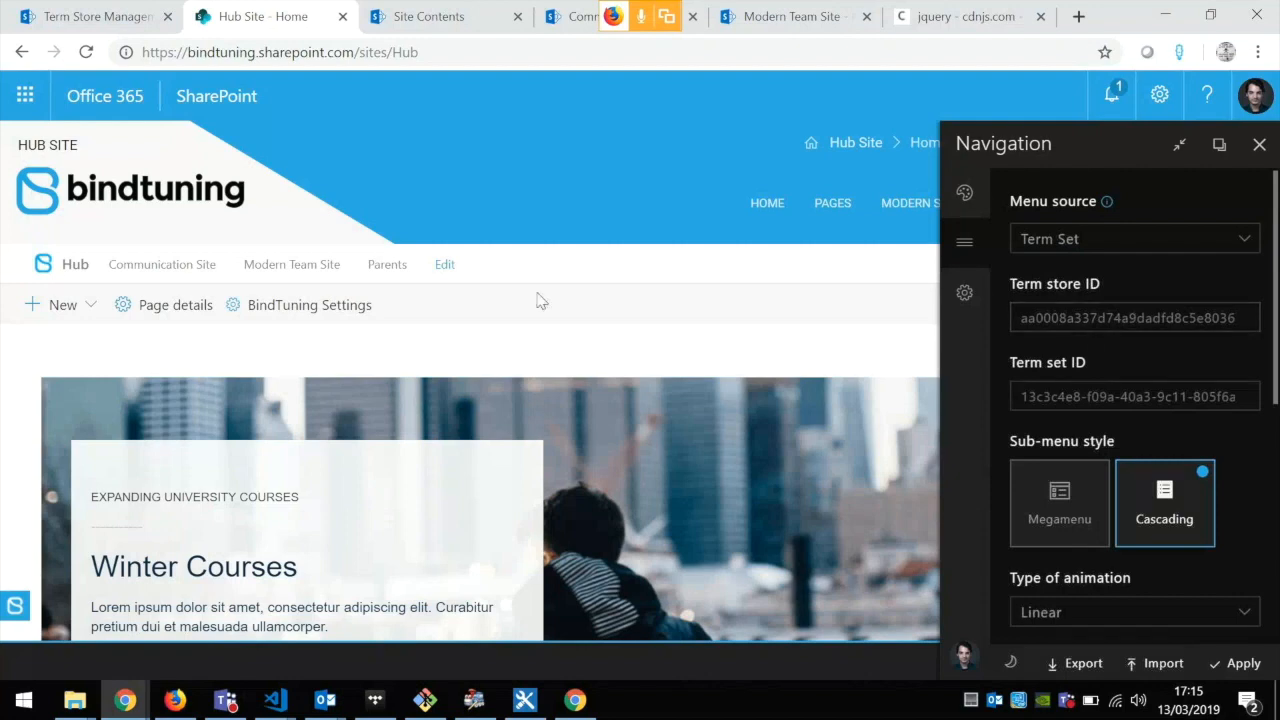
Step: Copy the taxonomy term store's unique identifier from the Term Store Management Tool into the navigation's Term store ID
{"action": "left_click", "coordinate": [110, 18]}
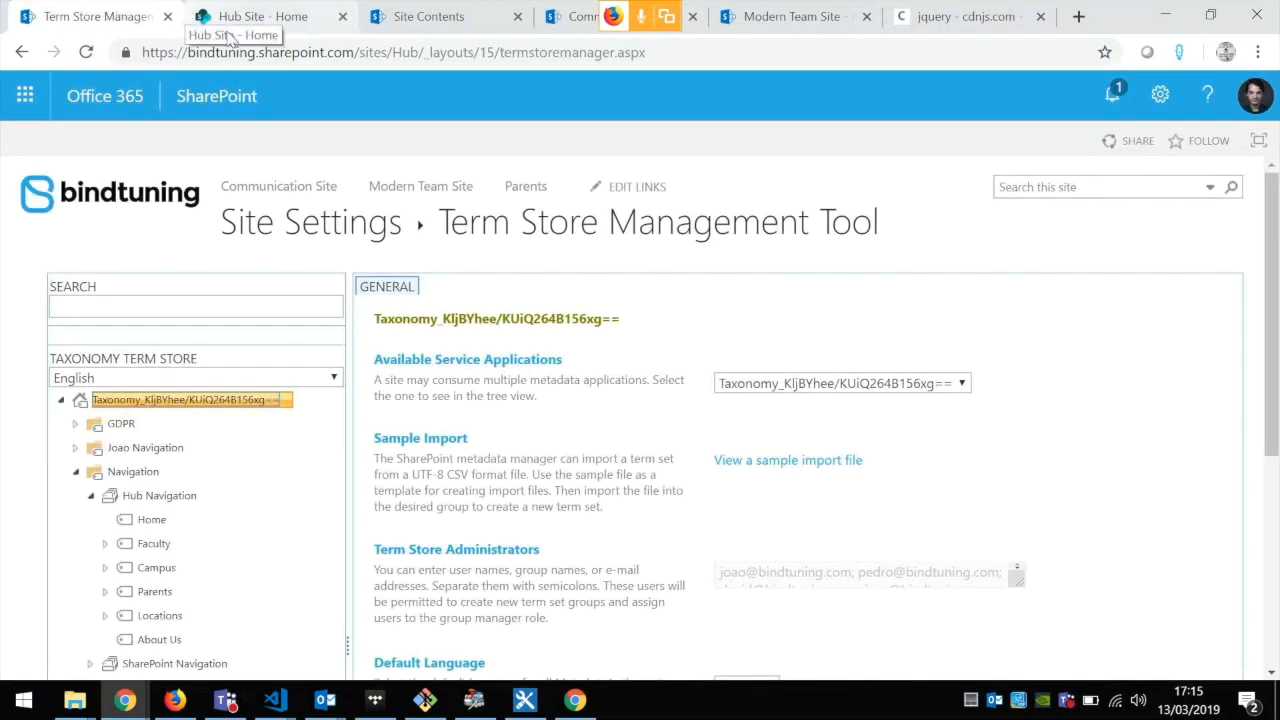
{"action": "scroll", "coordinate": [523, 354], "scroll_direction": "down", "scroll_amount": 3}
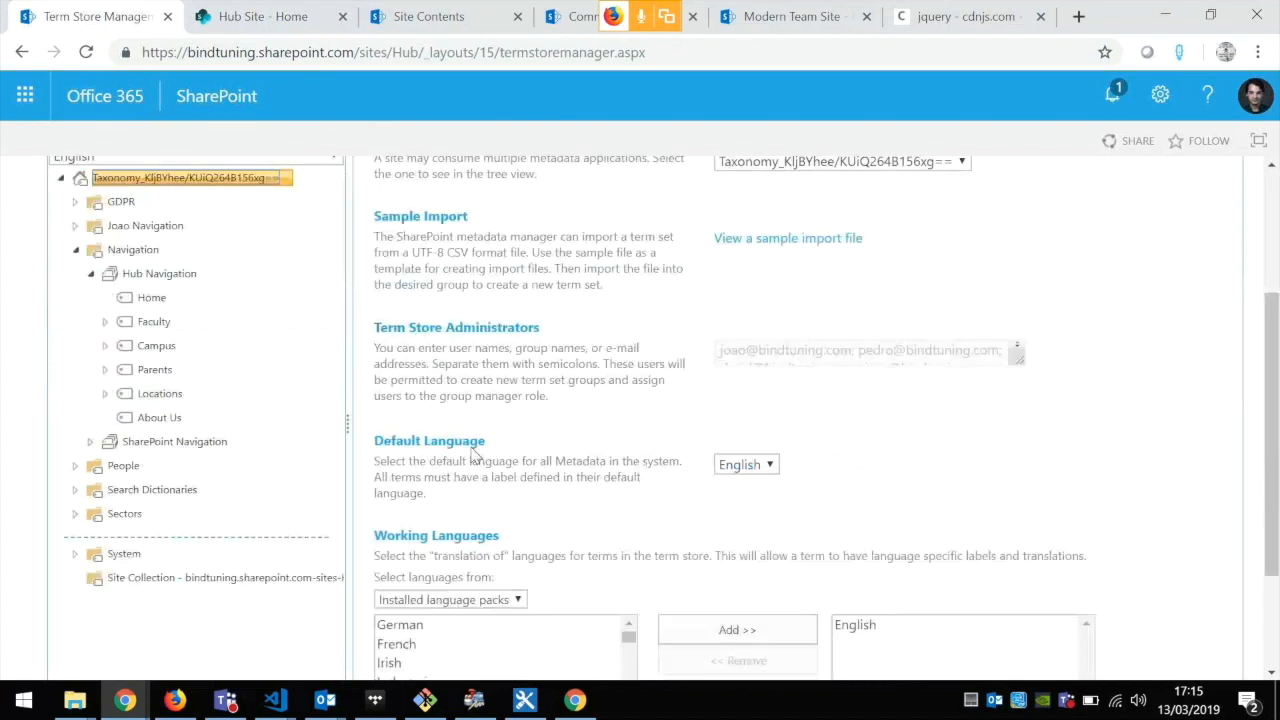
{"action": "scroll", "coordinate": [459, 503], "scroll_direction": "down", "scroll_amount": 1}
{"action": "double_click", "coordinate": [454, 578]}
{"action": "key", "text": "ctrl+c"}
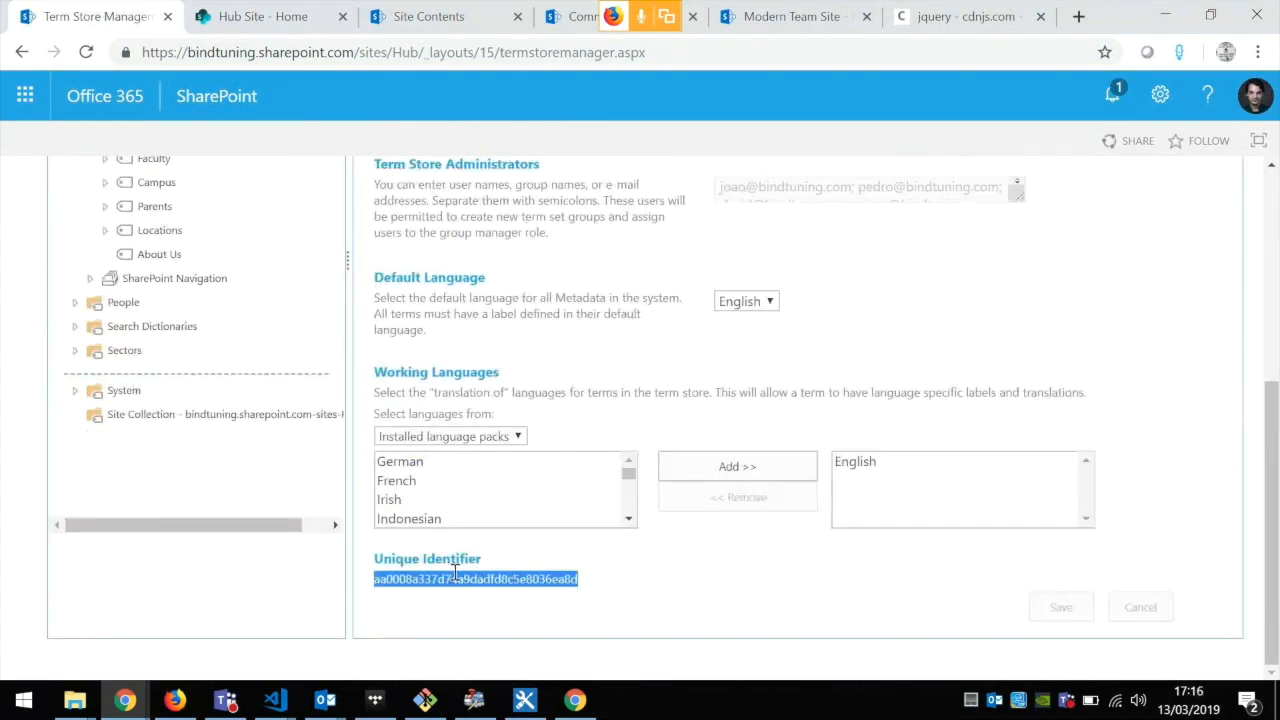
{"action": "left_click", "coordinate": [285, 32]}
{"action": "left_click", "coordinate": [1051, 319]}
{"action": "key", "text": "ctrl+v"}
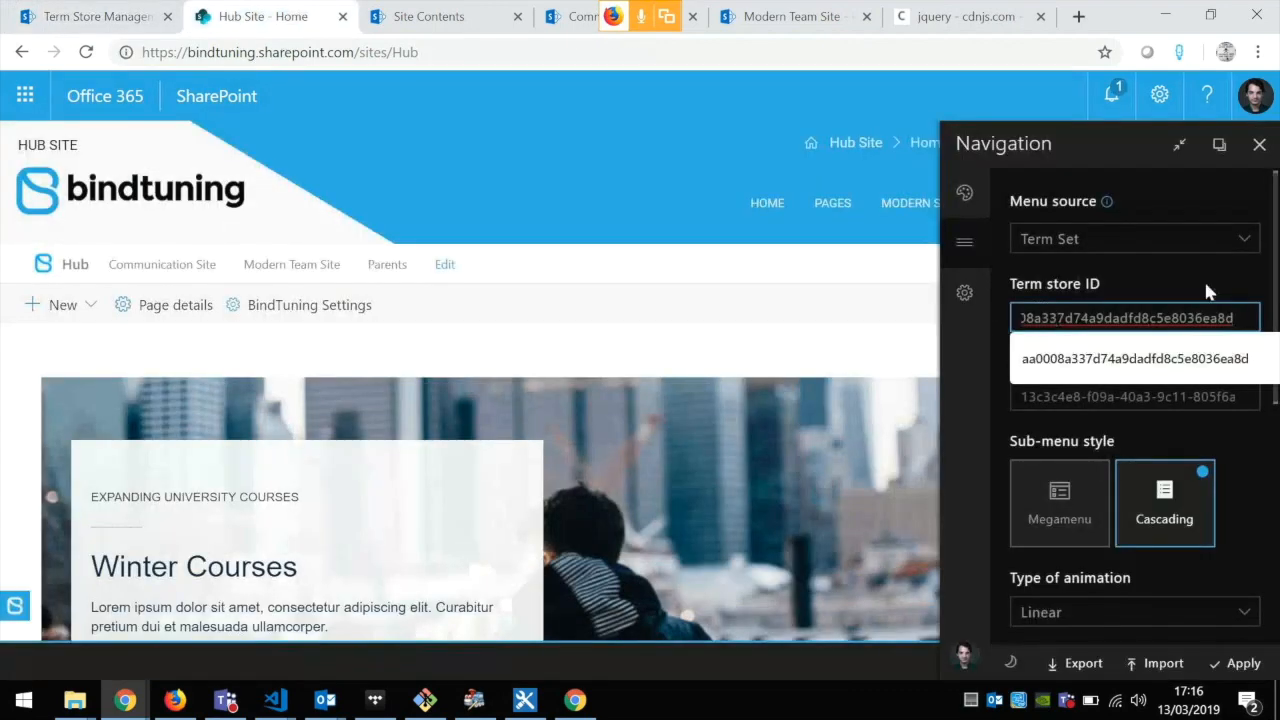
Step: Copy the Hub Navigation term set's unique identifier from the Term Store Management Tool into the navigation's Term set ID and apply it
{"action": "left_click", "coordinate": [92, 12]}
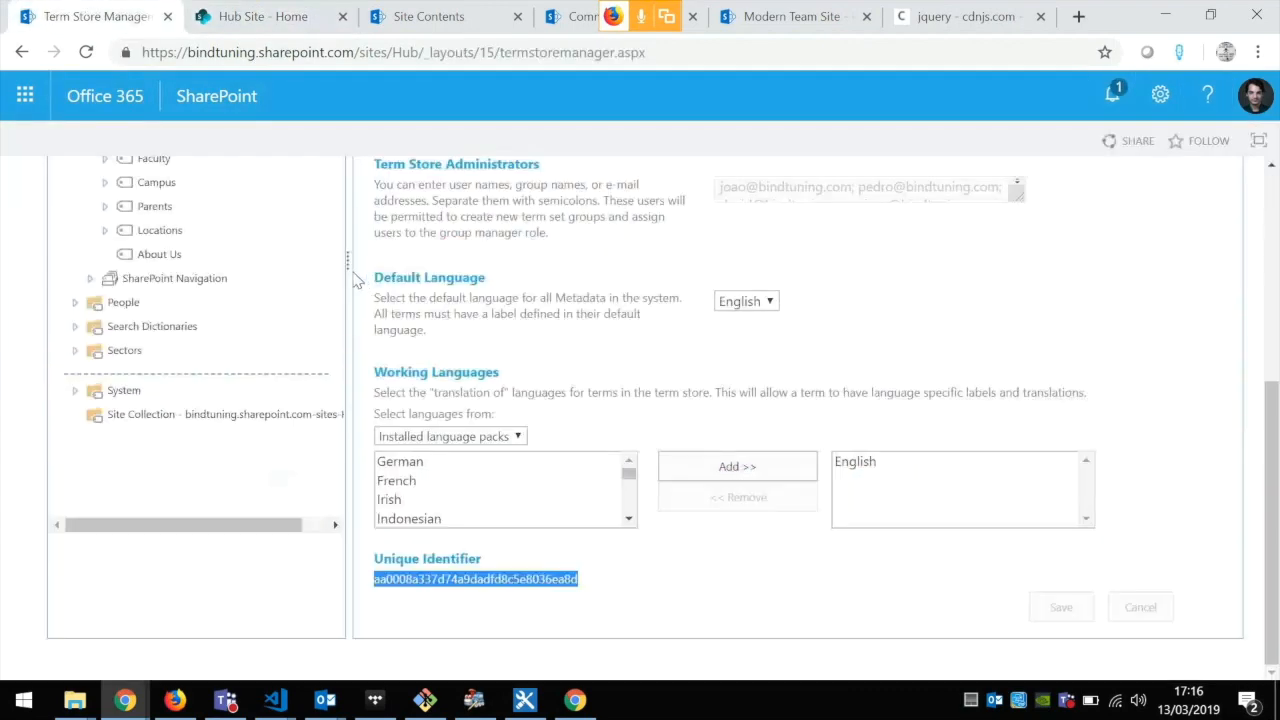
{"action": "left_click", "coordinate": [160, 311]}
{"action": "scroll", "coordinate": [486, 330], "scroll_direction": "down", "scroll_amount": 3}
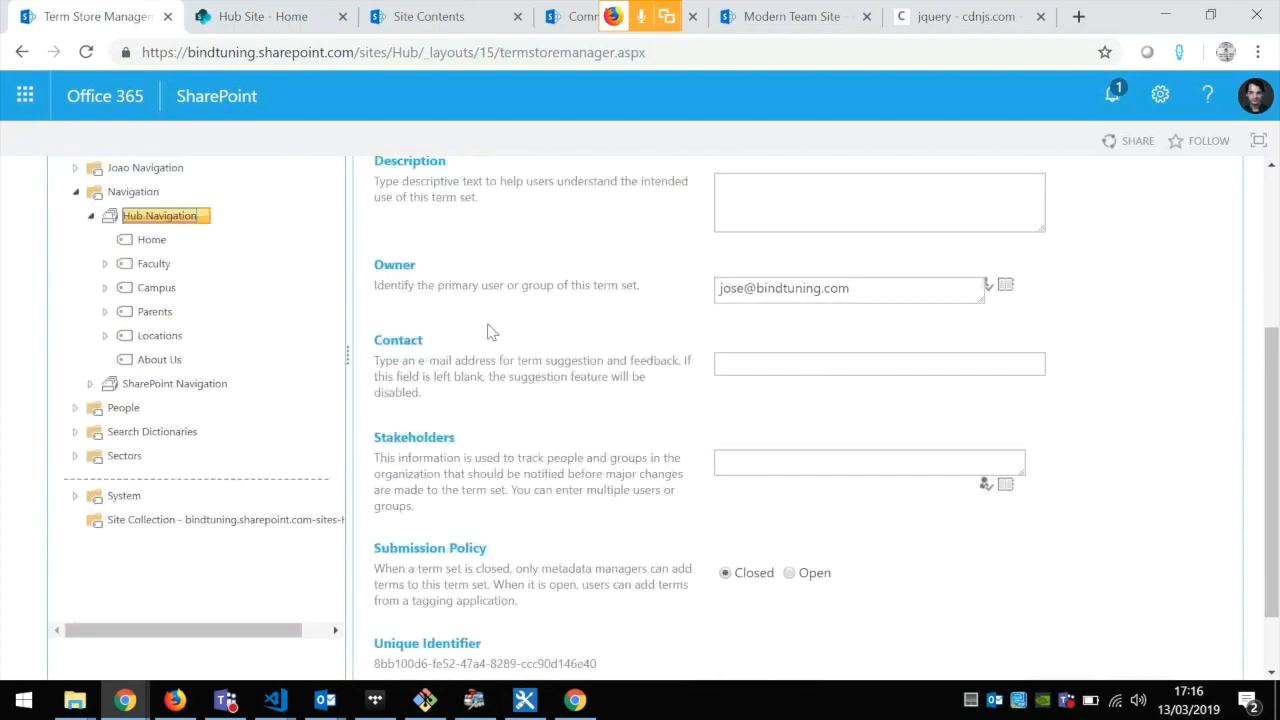
{"action": "double_click", "coordinate": [548, 578]}
{"action": "triple_click", "coordinate": [548, 578]}
{"action": "key", "text": "ctrl+c"}
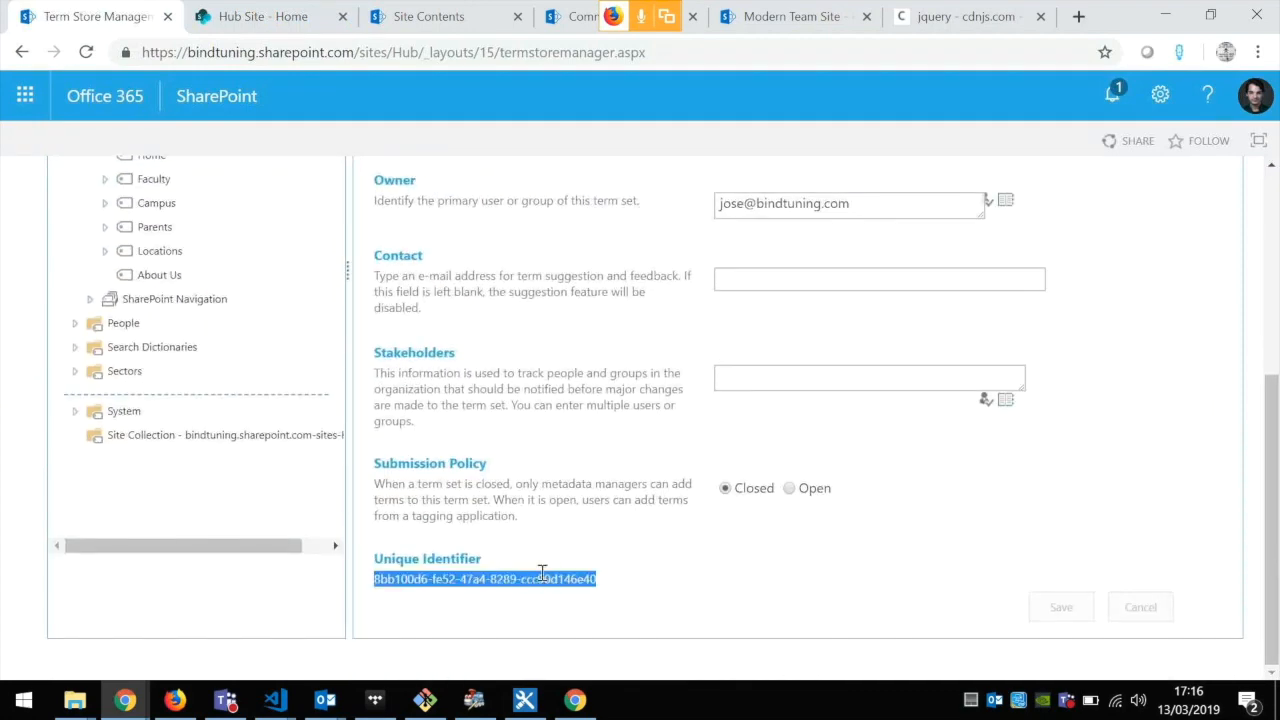
{"action": "left_click", "coordinate": [290, 16]}
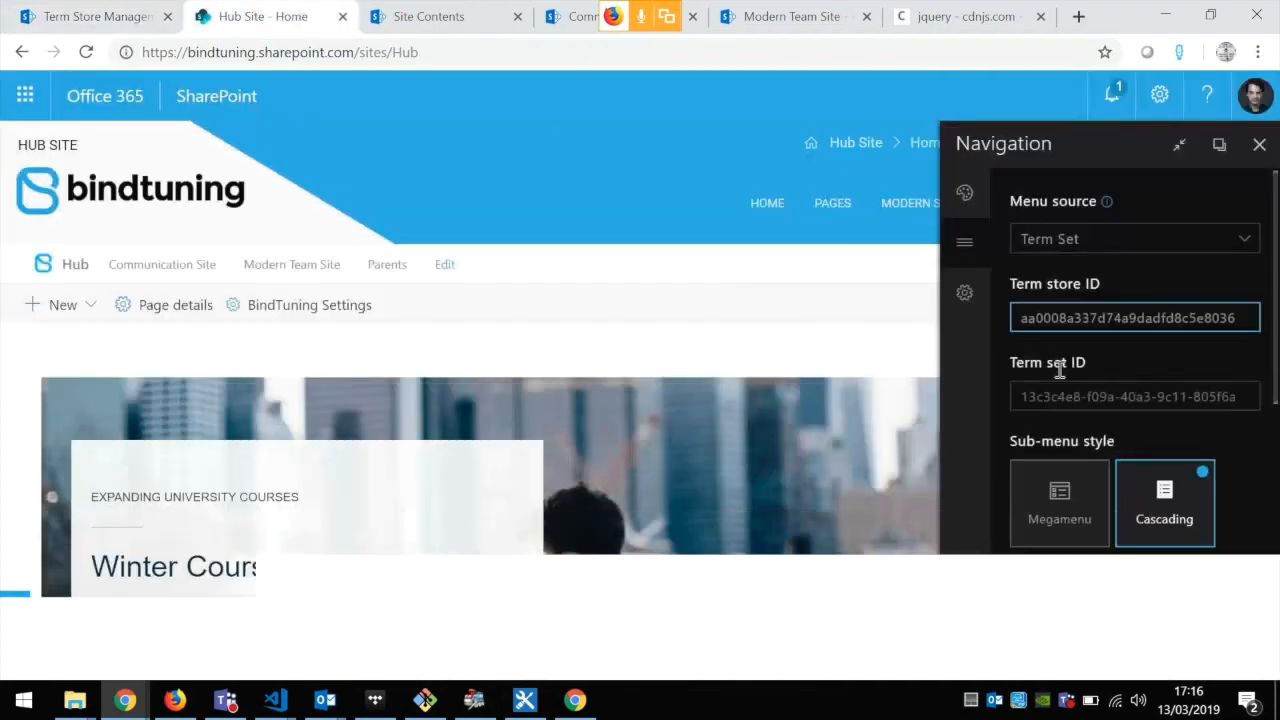
{"action": "left_click", "coordinate": [1140, 396]}
{"action": "key", "text": "ctrl+v"}
{"action": "left_click", "coordinate": [1243, 665]}
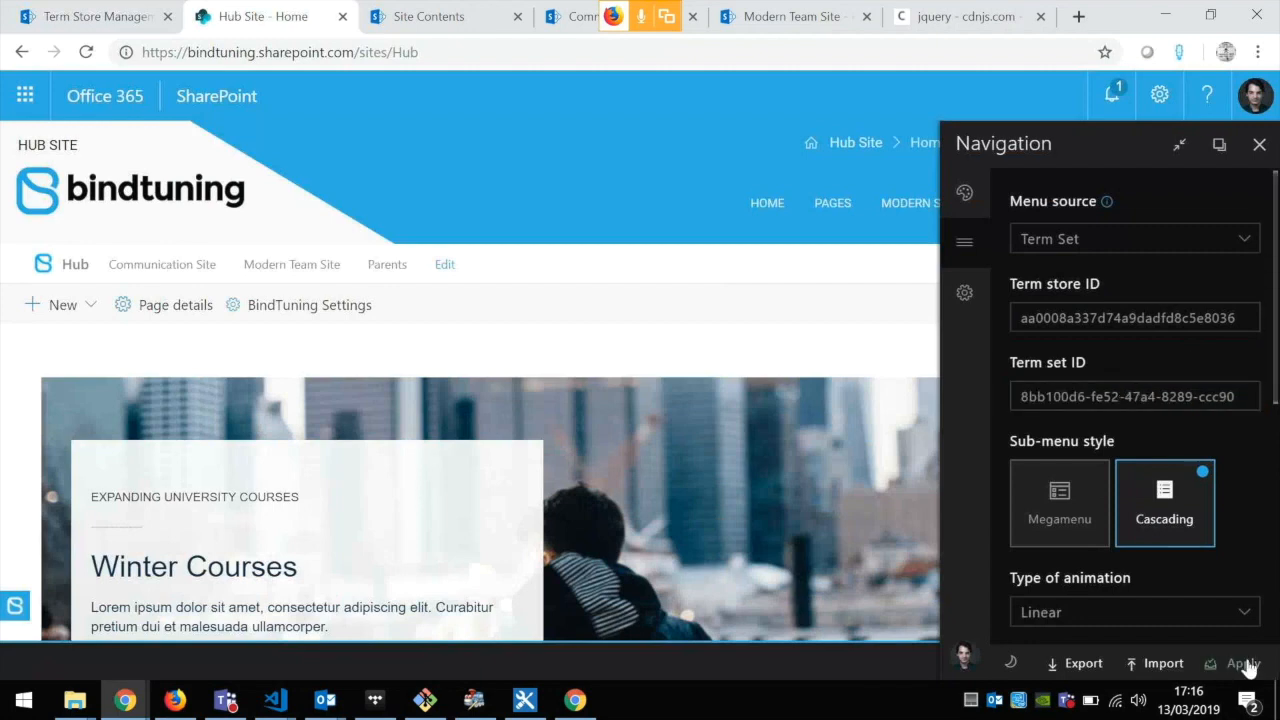
Step: Show the page beside the settings pane, set the sub-menu style to Megamenu and apply the change
{"action": "left_click", "coordinate": [1178, 148]}
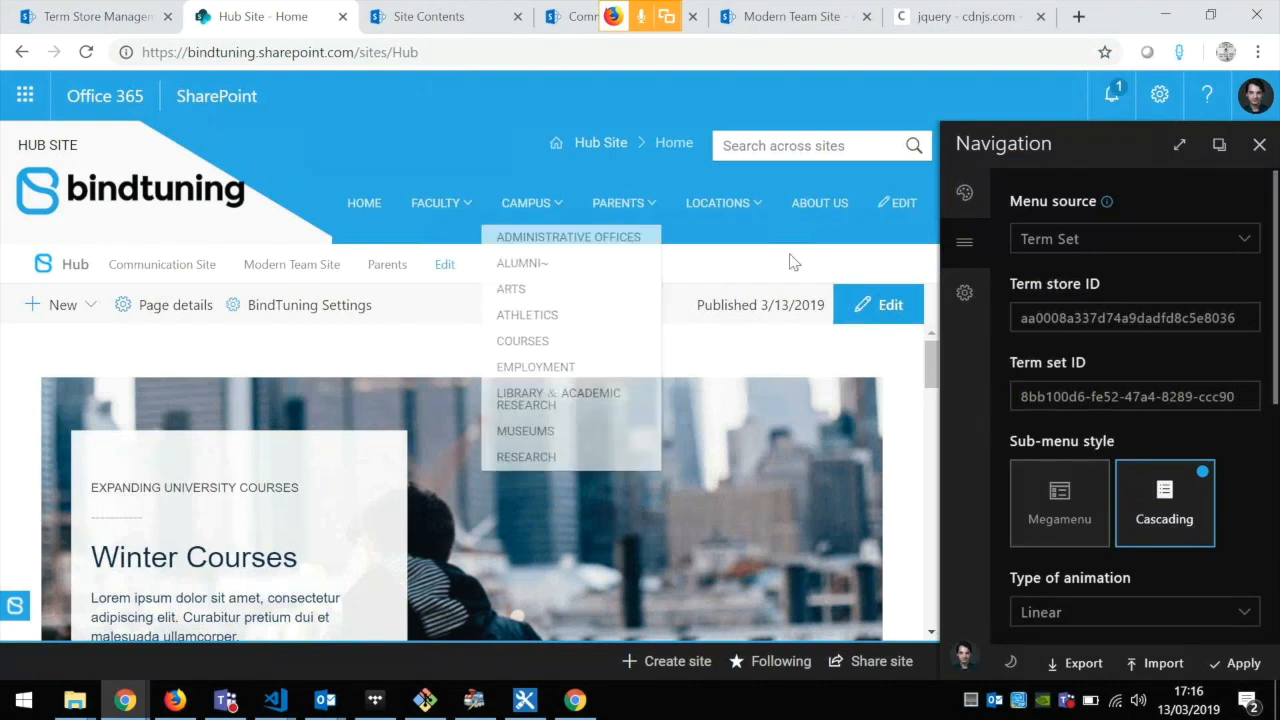
{"action": "scroll", "coordinate": [1132, 294], "scroll_direction": "down", "scroll_amount": 1}
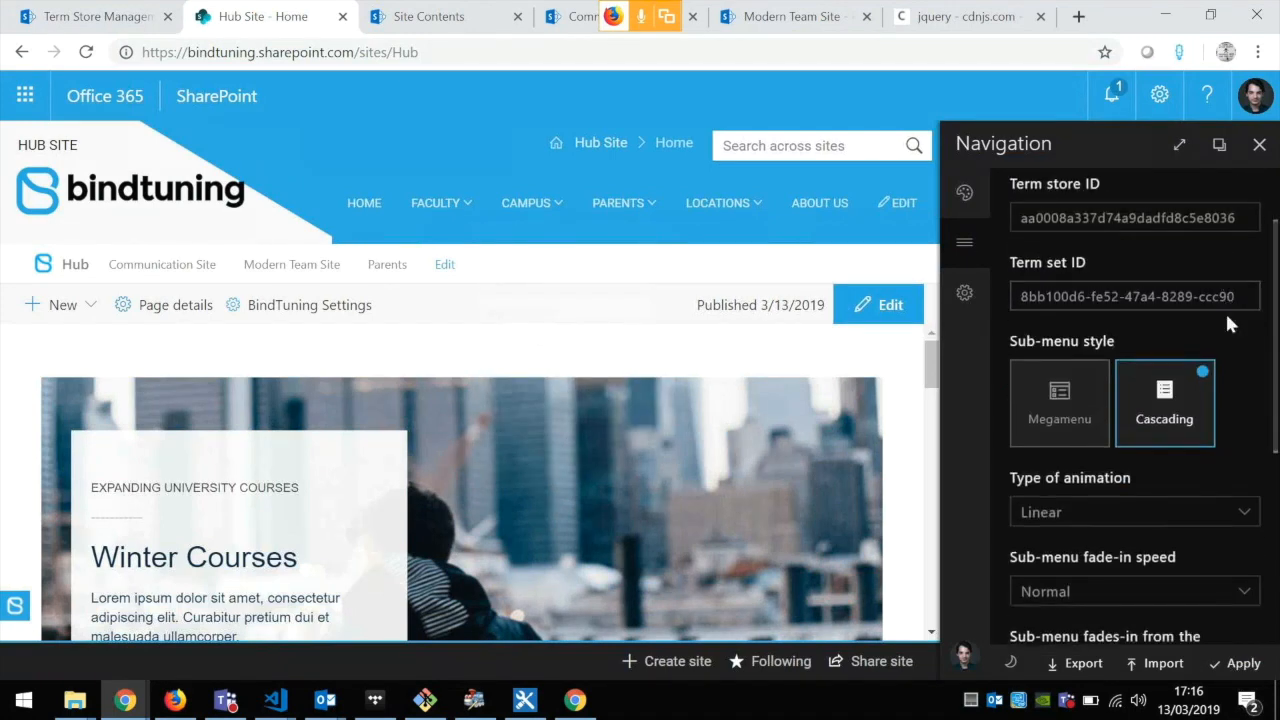
{"action": "scroll", "coordinate": [1230, 335], "scroll_direction": "down", "scroll_amount": 1}
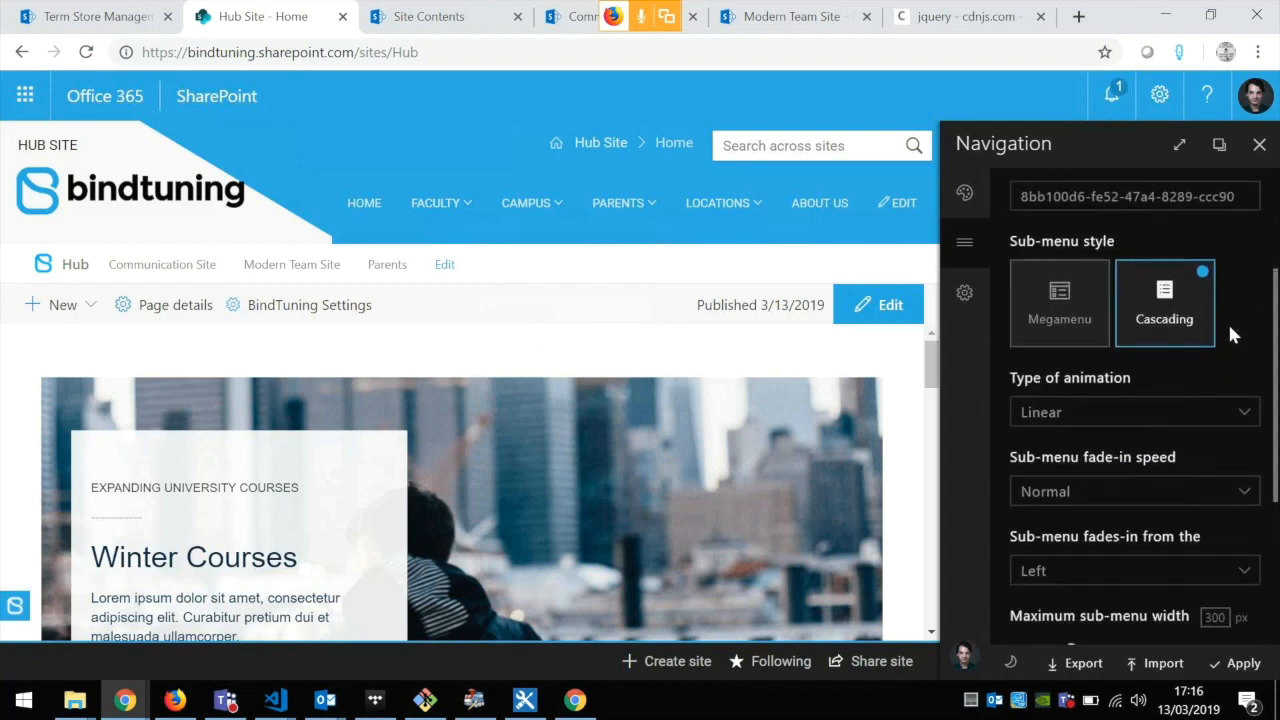
{"action": "scroll", "coordinate": [1192, 330], "scroll_direction": "down", "scroll_amount": 1}
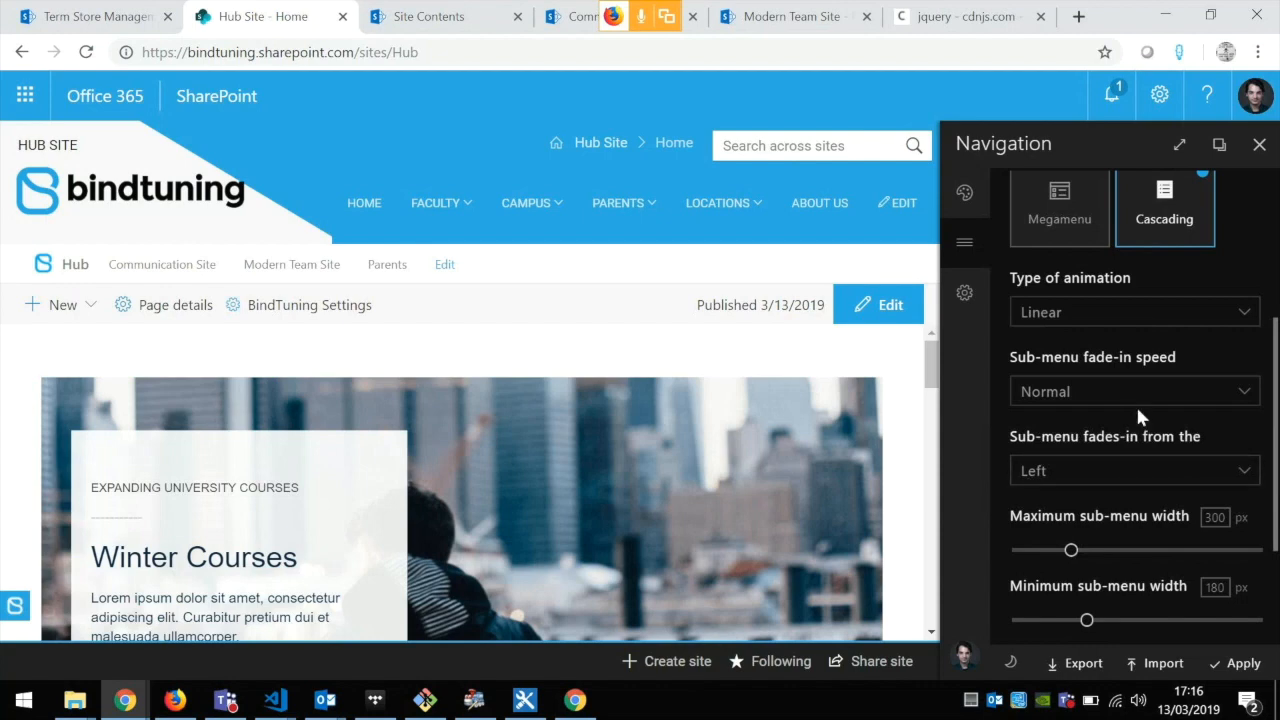
{"action": "scroll", "coordinate": [1135, 403], "scroll_direction": "up", "scroll_amount": 2}
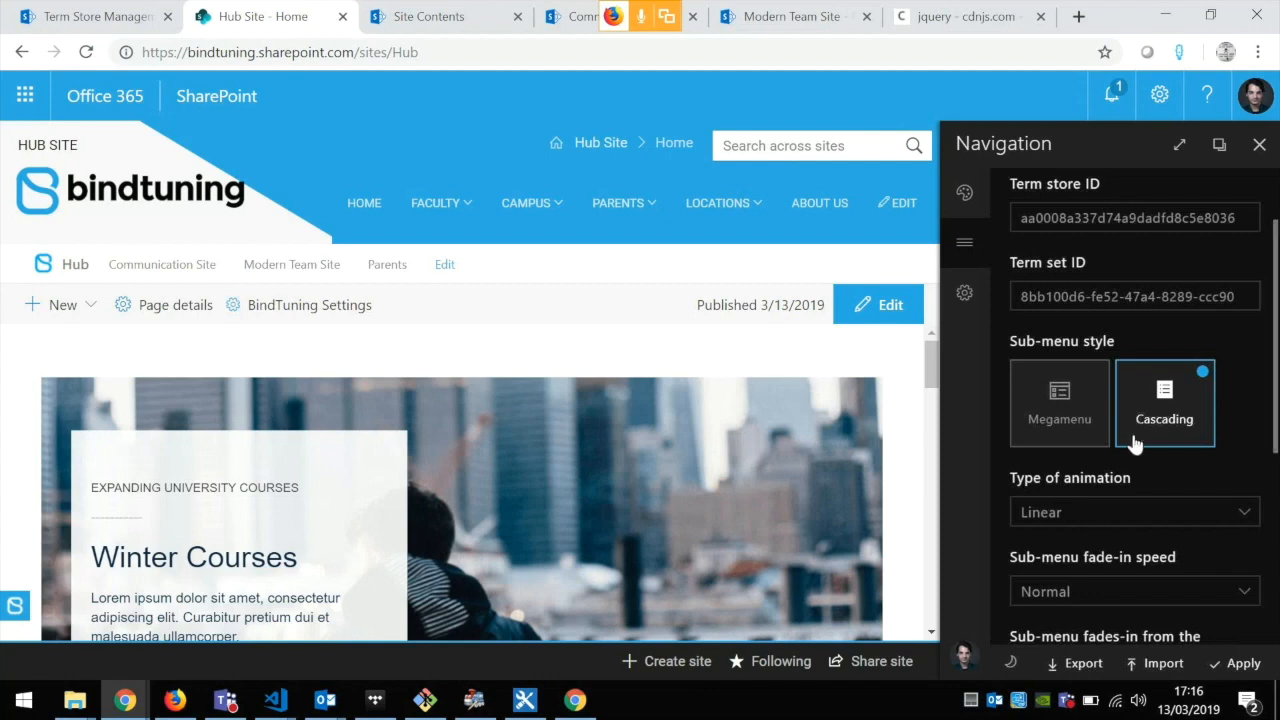
{"action": "left_click", "coordinate": [1064, 404]}
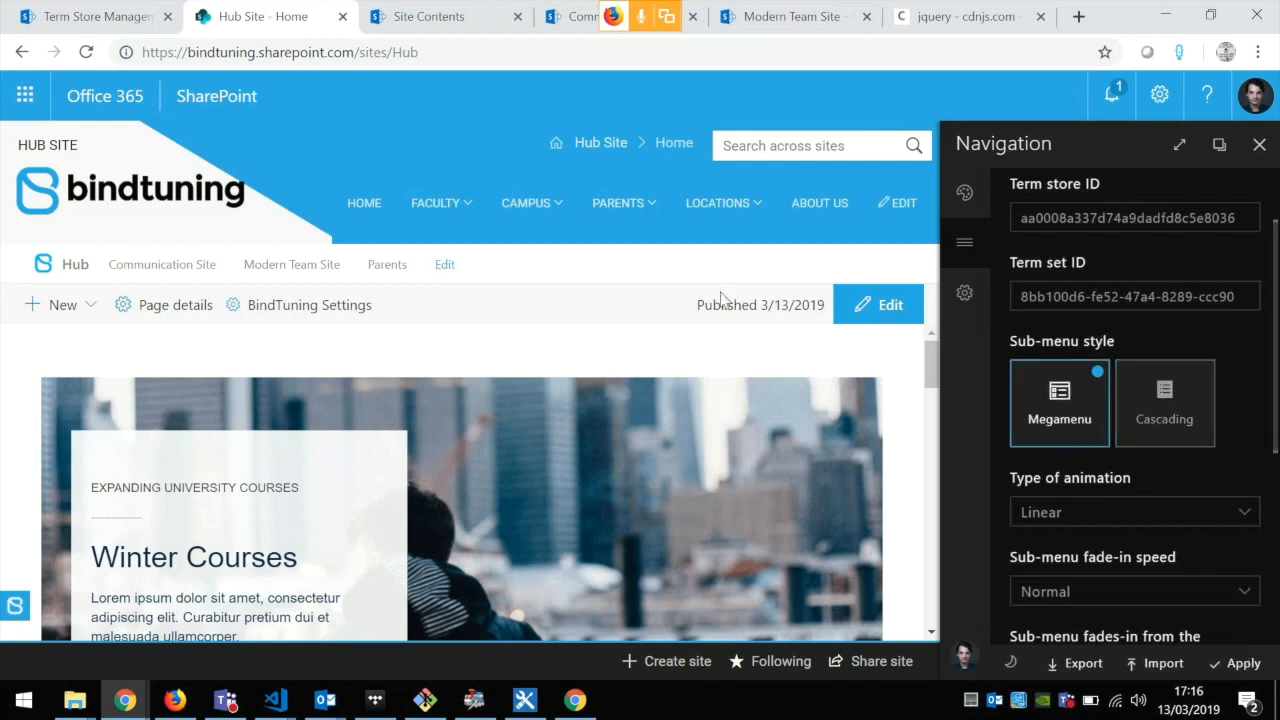
{"action": "mouse_move", "coordinate": [435, 205]}
{"action": "left_click", "coordinate": [1236, 664]}
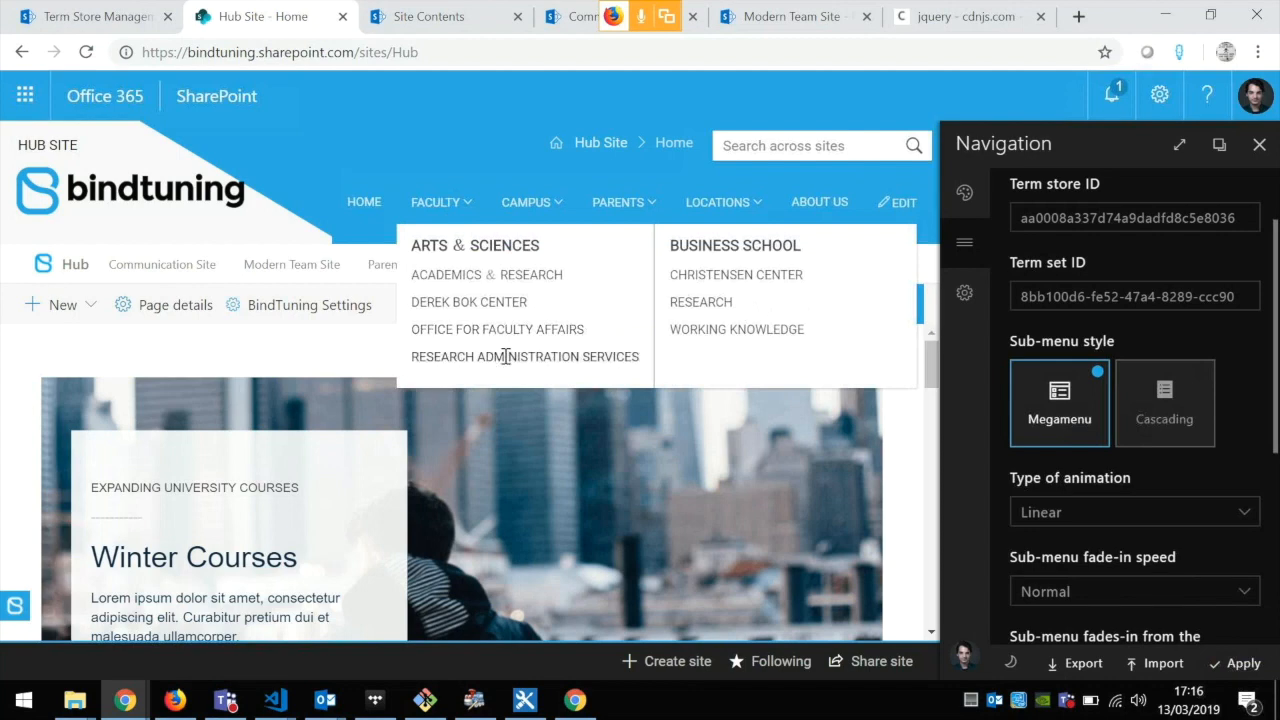
Step: Set the sub-menu fade-in speed to Slow and make the sub-menu fade in from the Top
{"action": "scroll", "coordinate": [1111, 508], "scroll_direction": "down", "scroll_amount": 1}
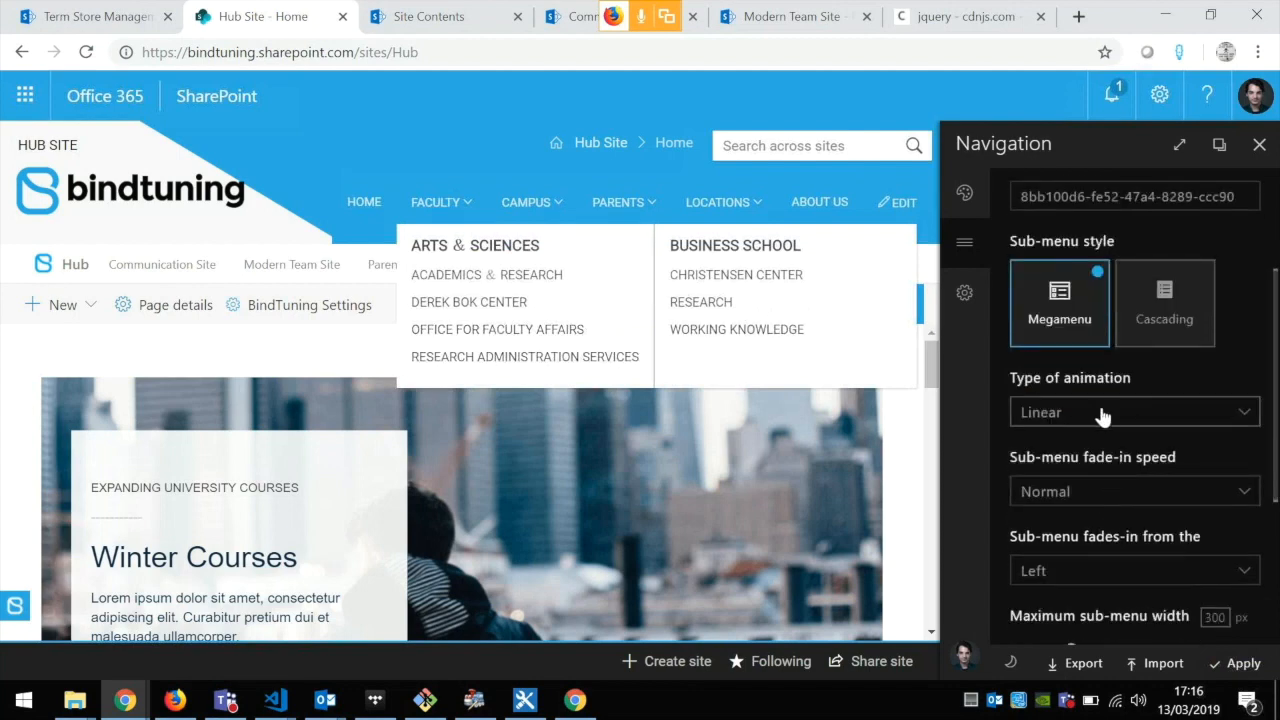
{"action": "left_click", "coordinate": [1117, 500]}
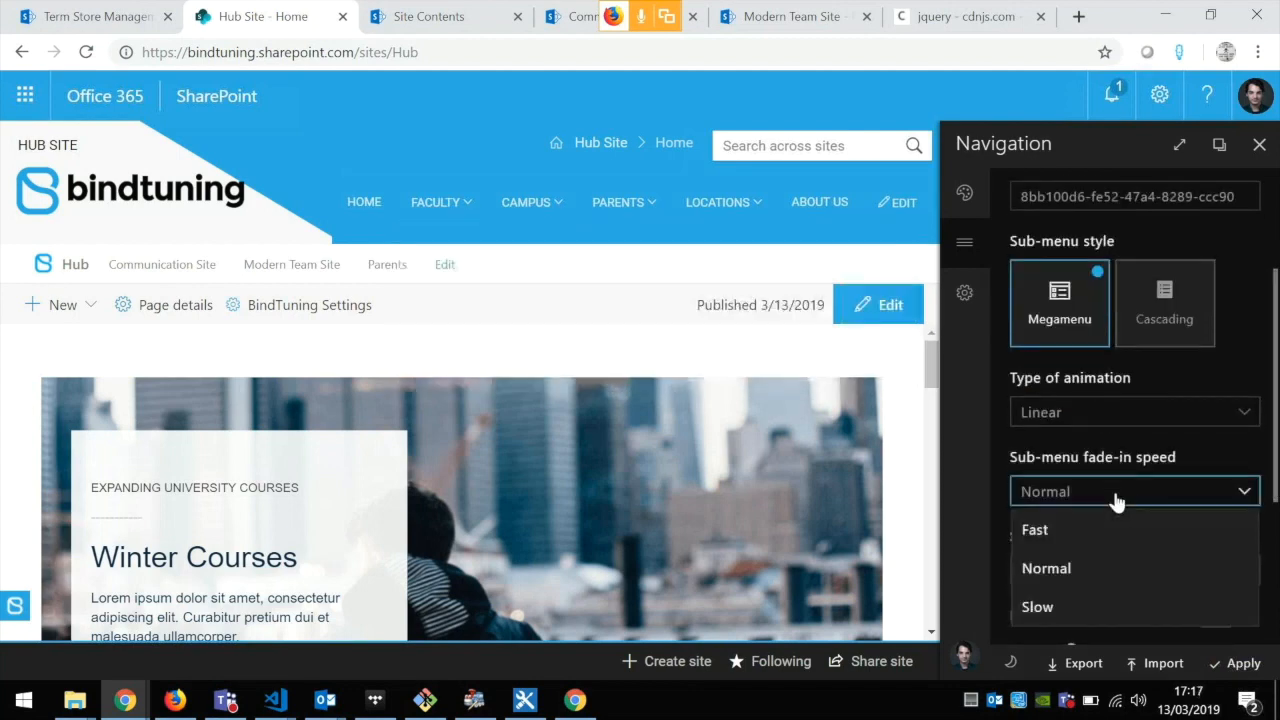
{"action": "left_click", "coordinate": [1097, 607]}
{"action": "scroll", "coordinate": [1105, 500], "scroll_direction": "down", "scroll_amount": 2}
{"action": "left_click", "coordinate": [1062, 373]}
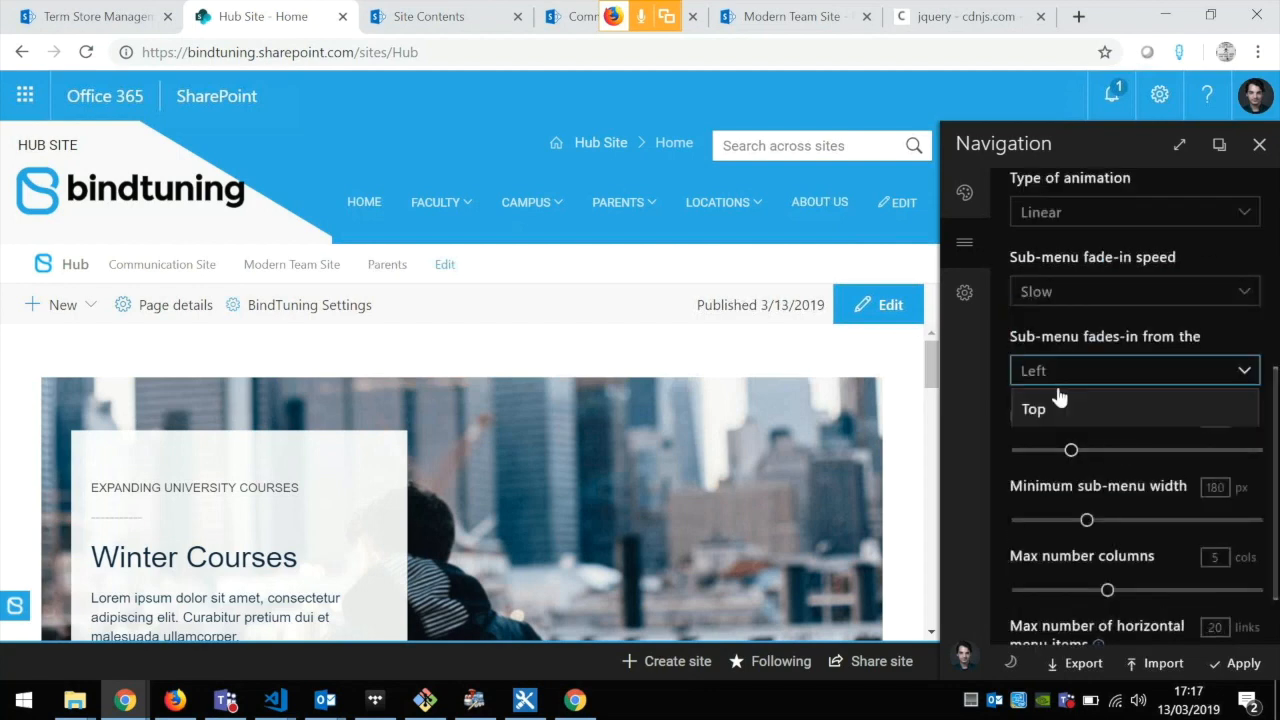
{"action": "left_click", "coordinate": [1077, 409]}
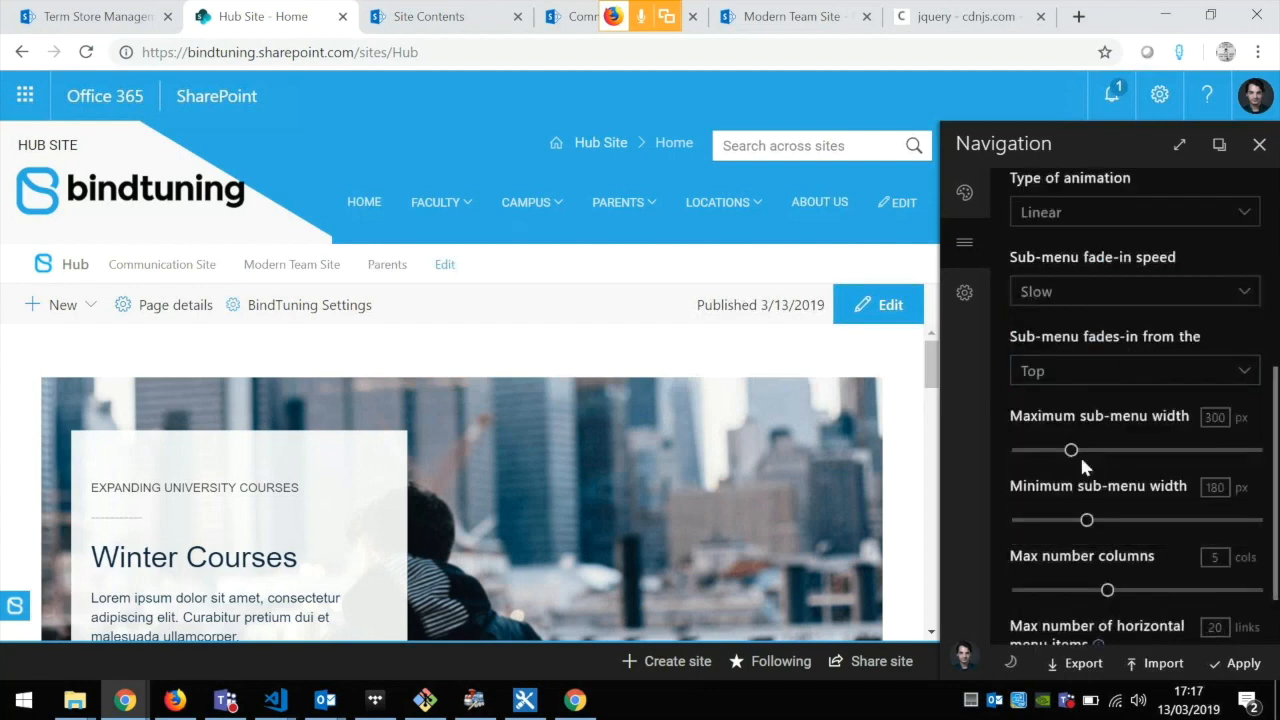
Step: Set the maximum number of horizontal menu items to 4 links and apply the navigation settings
{"action": "scroll", "coordinate": [1125, 462], "scroll_direction": "down", "scroll_amount": 1}
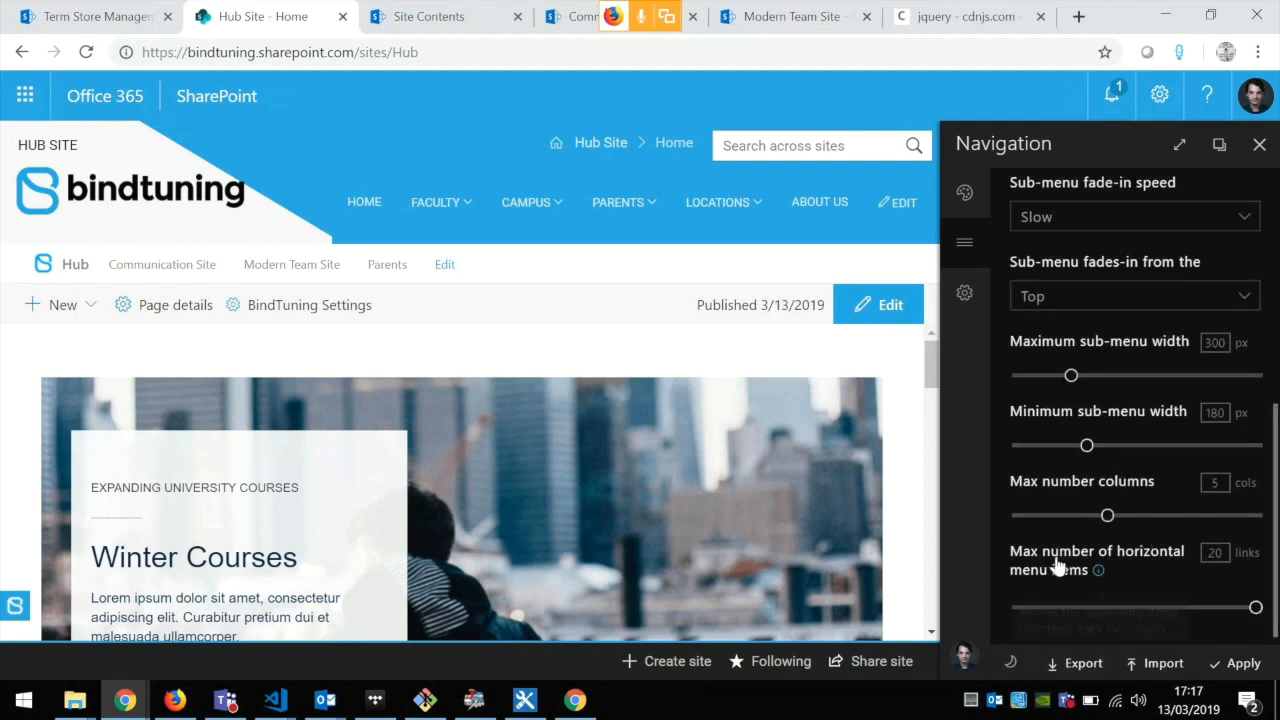
{"action": "mouse_move", "coordinate": [1098, 570]}
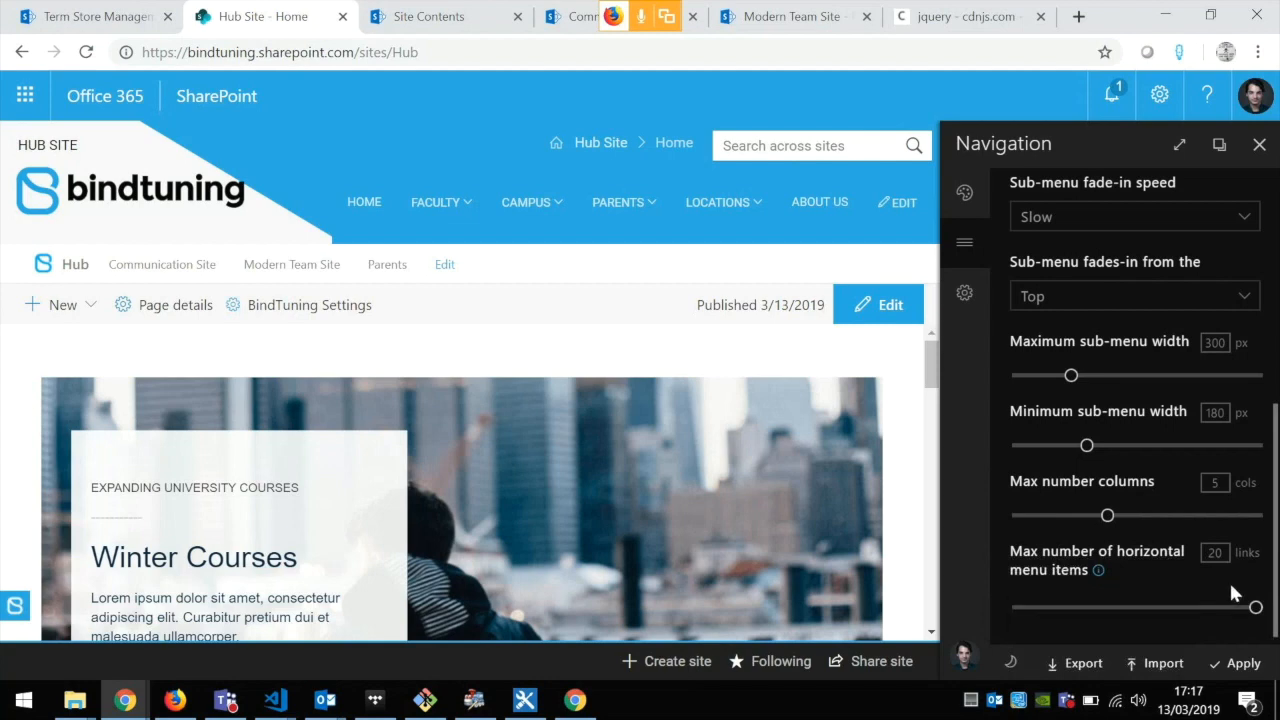
{"action": "left_click_drag", "start_coordinate": [1255, 607], "coordinate": [1018, 608]}
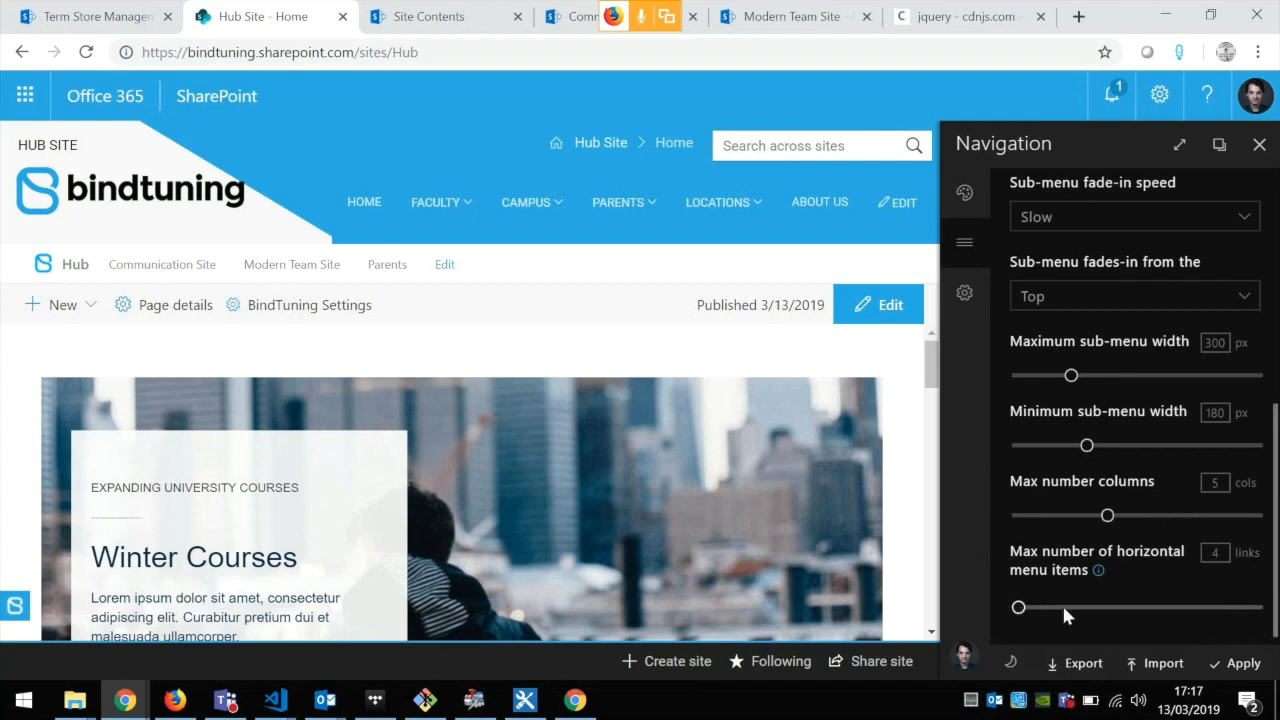
{"action": "left_click", "coordinate": [1244, 667]}
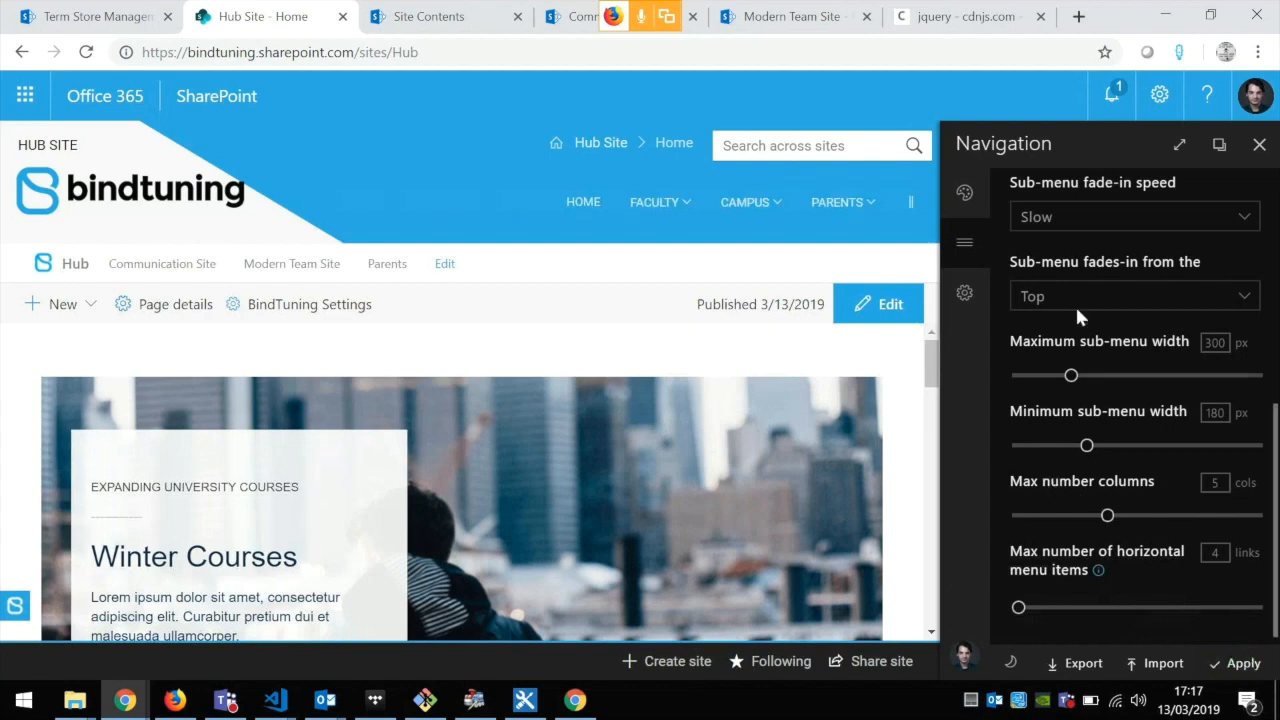
Step: Return the page to full width, close the settings pane and view the overflow items of the main navigation
{"action": "left_click", "coordinate": [1180, 147]}
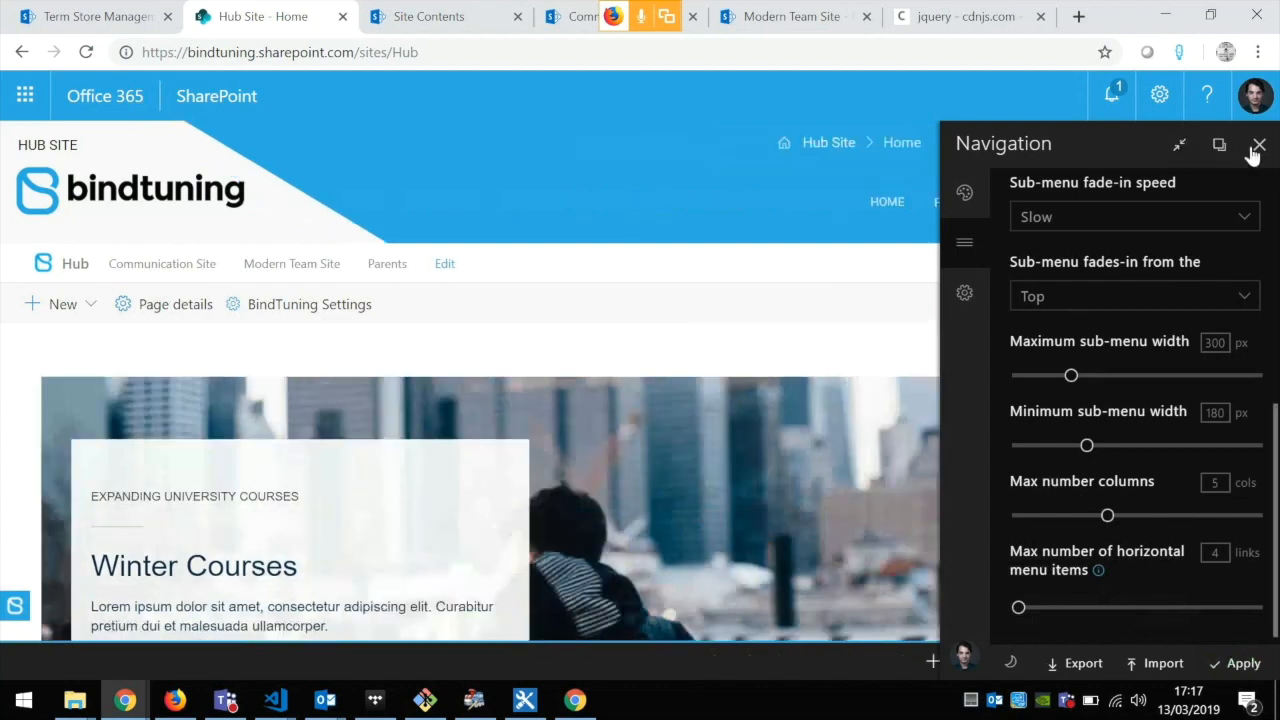
{"action": "left_click", "coordinate": [1258, 145]}
{"action": "mouse_move", "coordinate": [1249, 206]}
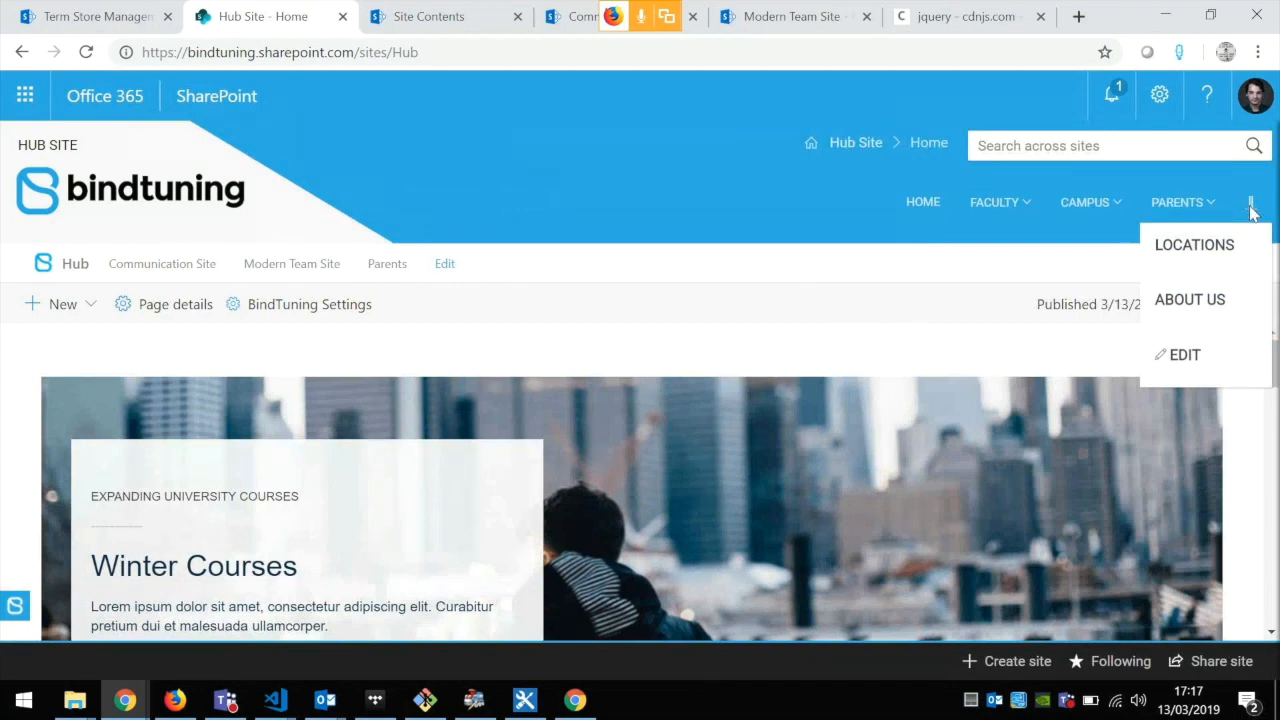
Step: Reopen the BindTuning Settings at the Advanced section and review the Custom CSS, Custom Script and Additional resources fields
{"action": "left_click", "coordinate": [329, 317]}
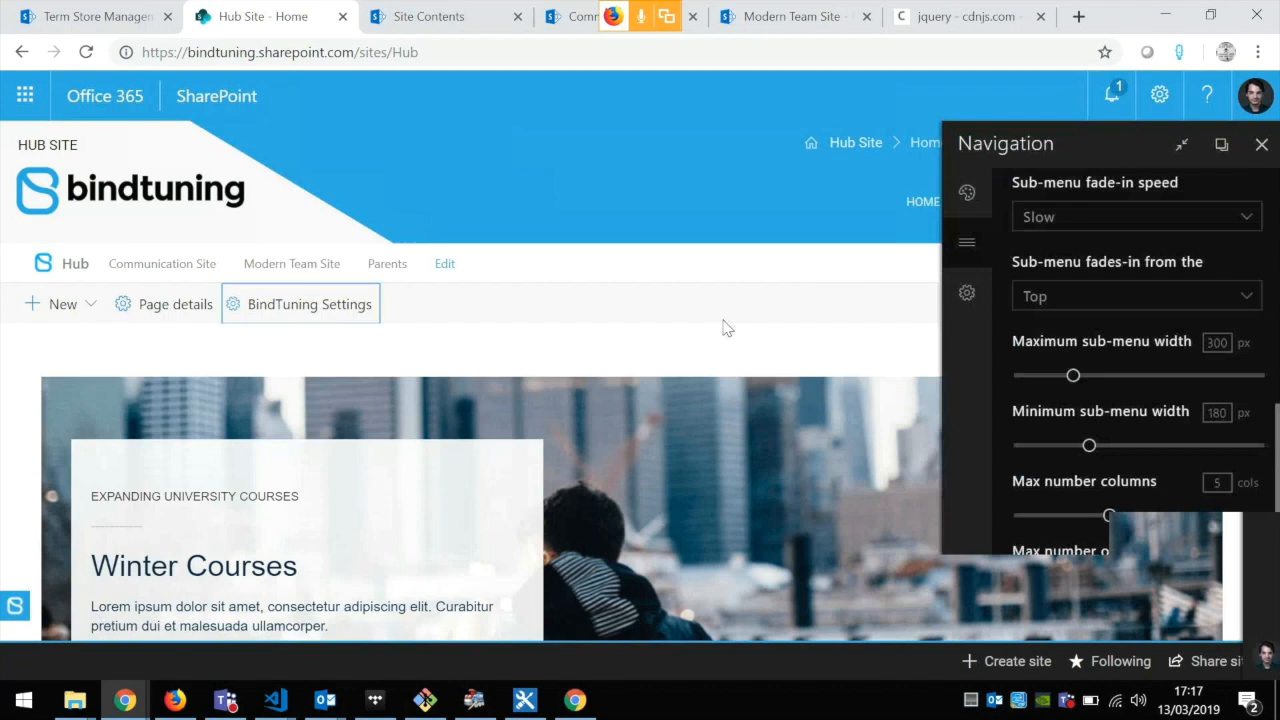
{"action": "left_click", "coordinate": [978, 296]}
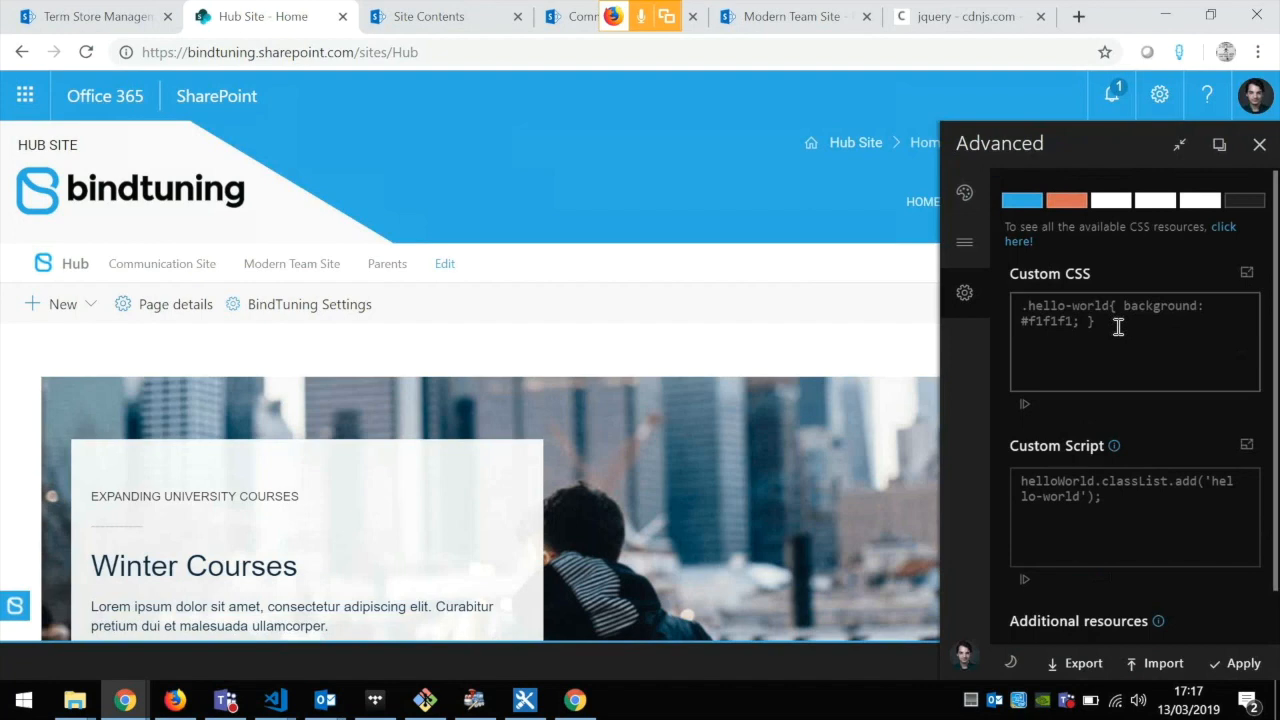
{"action": "scroll", "coordinate": [1121, 334], "scroll_direction": "down", "scroll_amount": 1}
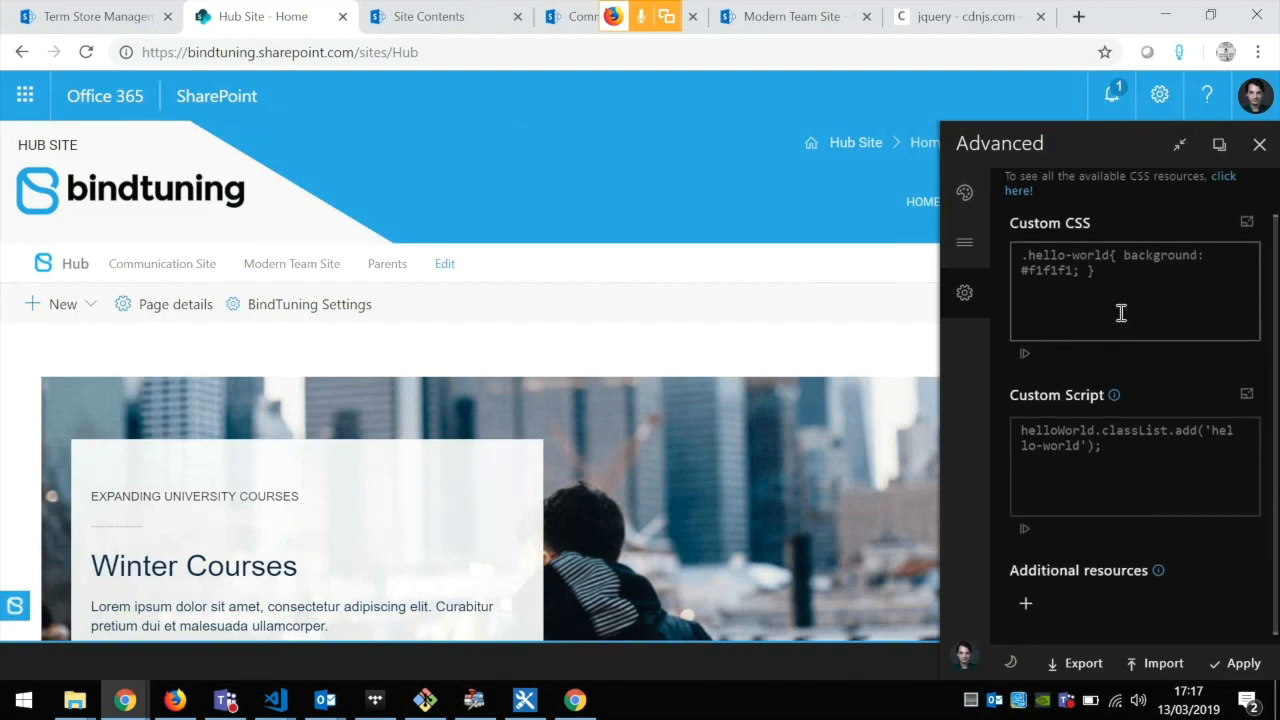
{"action": "scroll", "coordinate": [1120, 325], "scroll_direction": "up", "scroll_amount": 1}
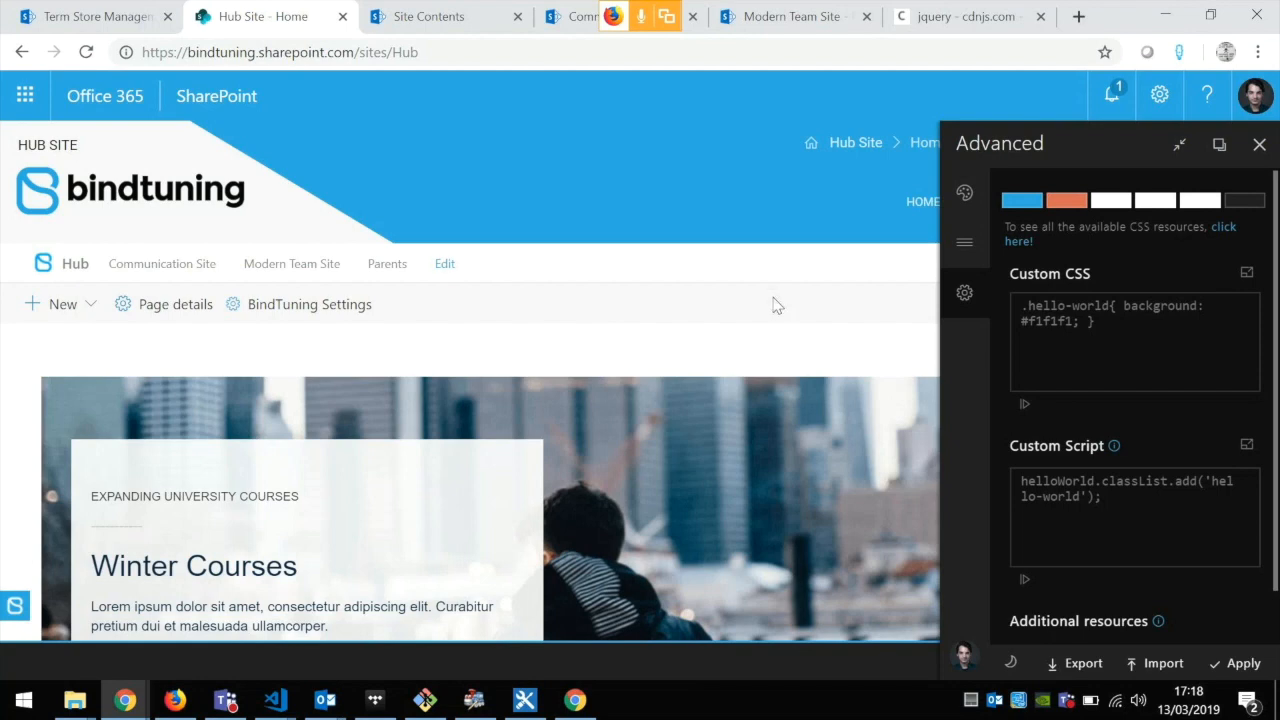
{"action": "scroll", "coordinate": [1070, 350], "scroll_direction": "down", "scroll_amount": 1}
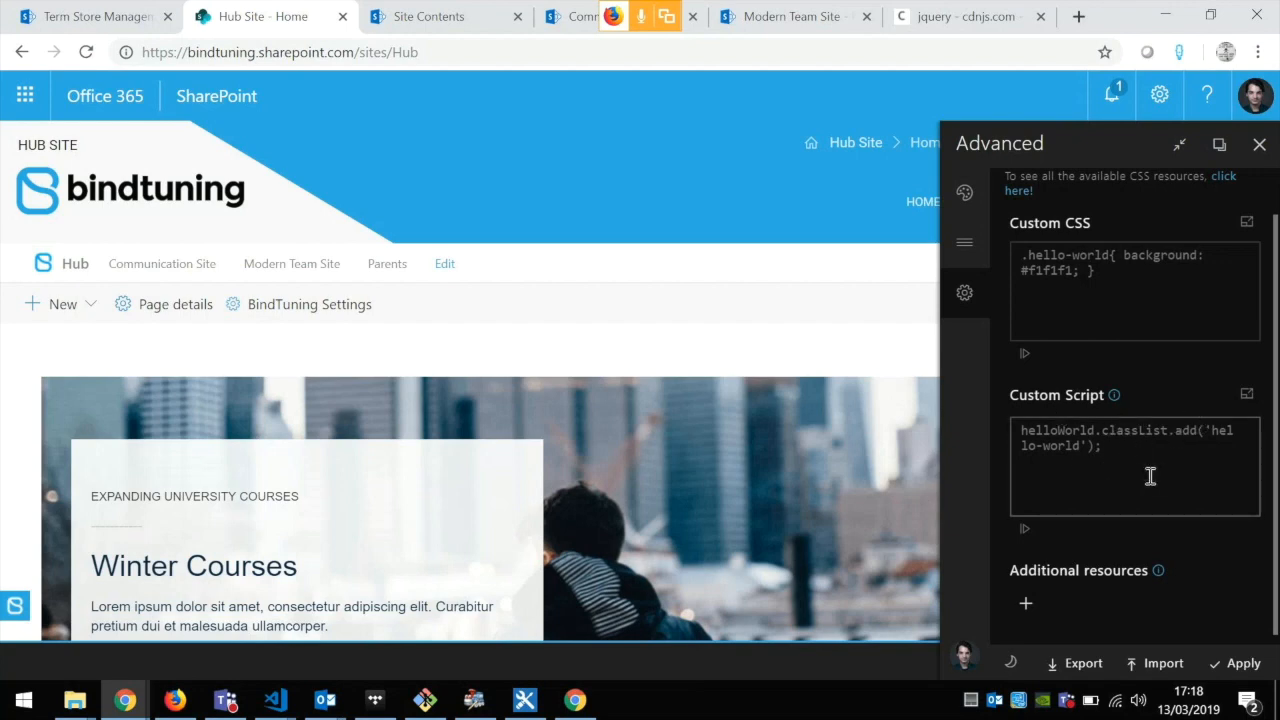
{"action": "left_click", "coordinate": [1095, 453]}
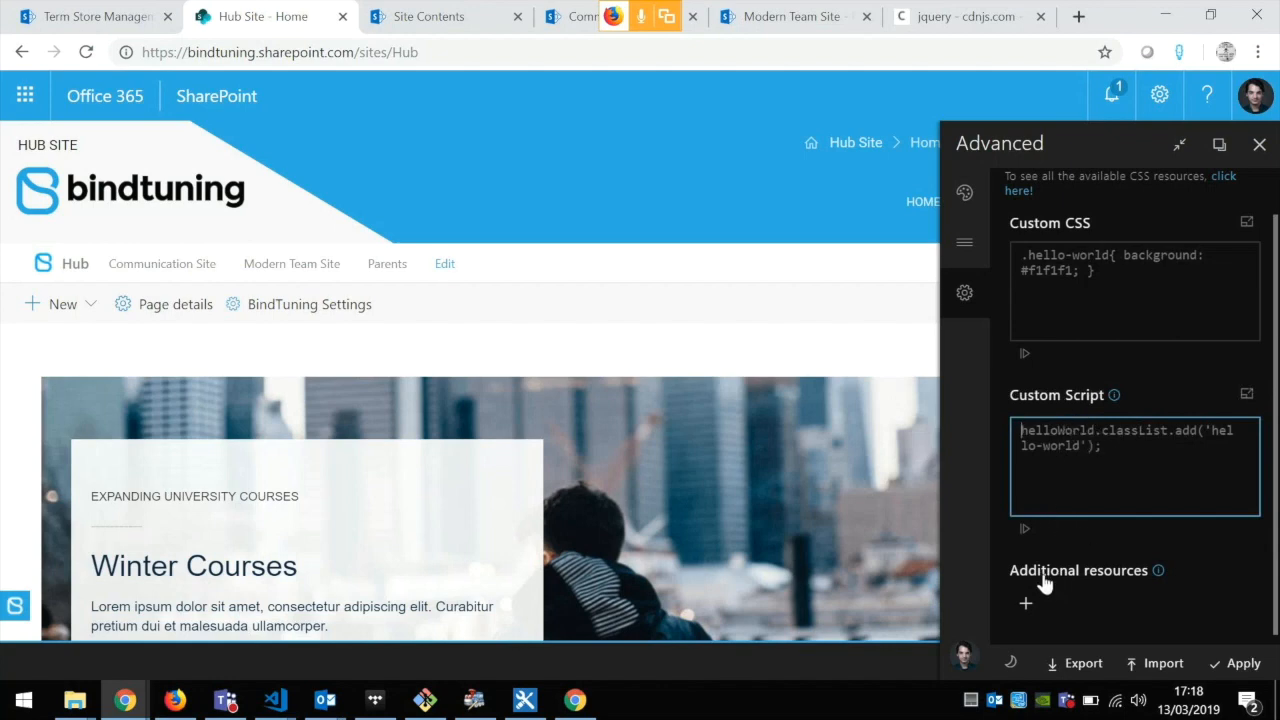
Step: Add the jQuery 3.3.1 jquery.min.js link from the cdnjs page as an additional resource
{"action": "mouse_move", "coordinate": [1090, 597]}
{"action": "left_click", "coordinate": [958, 8]}
{"action": "triple_click", "coordinate": [417, 337]}
{"action": "key", "text": "ctrl+c"}
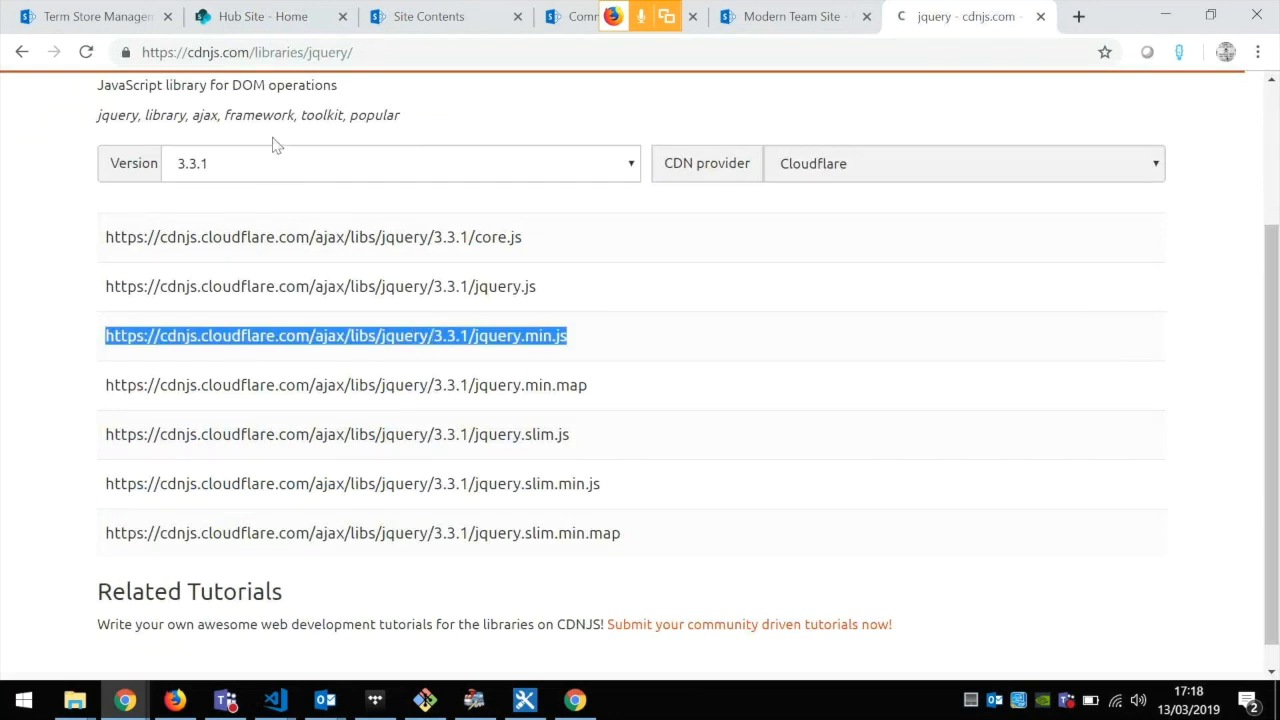
{"action": "left_click", "coordinate": [262, 16]}
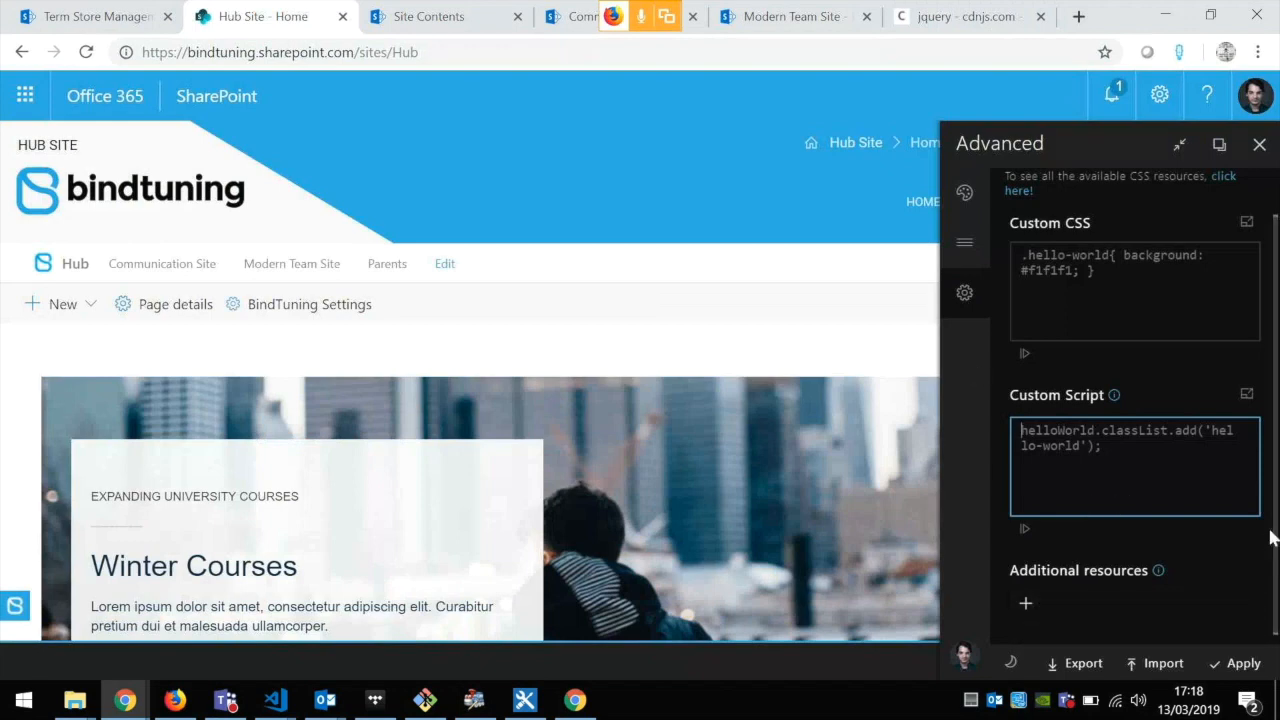
{"action": "left_click", "coordinate": [1157, 600]}
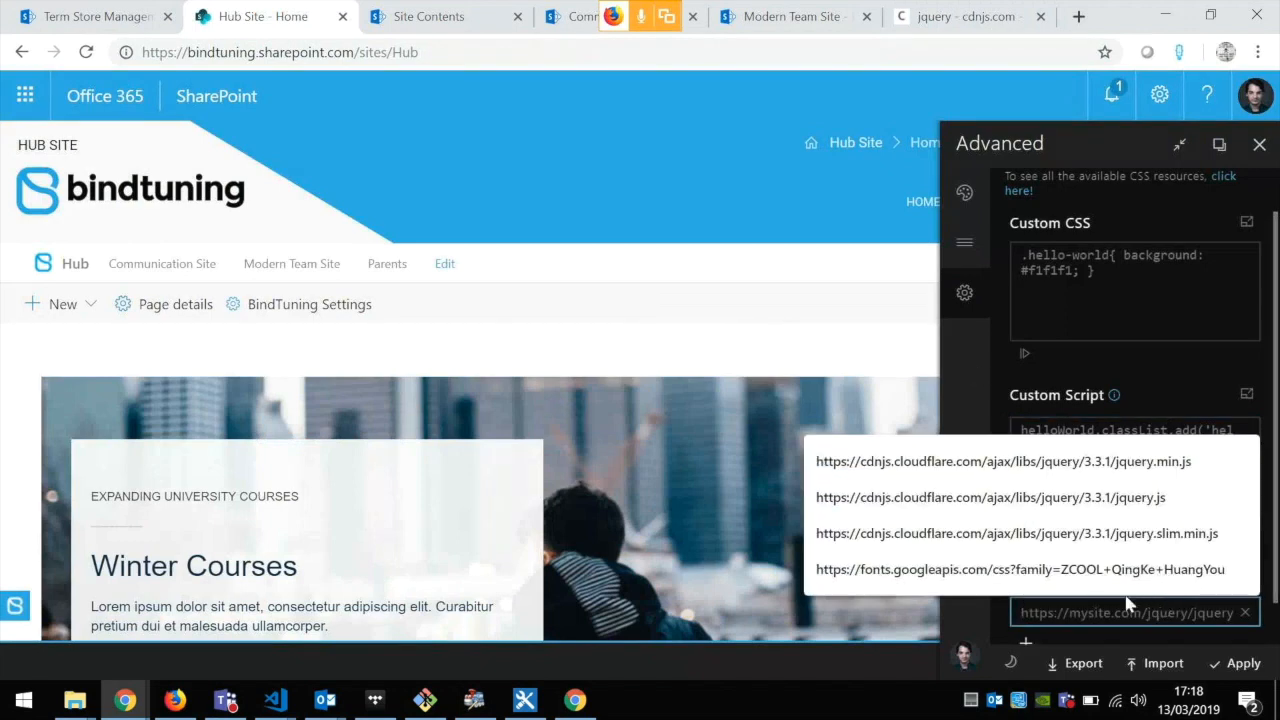
{"action": "key", "text": "ctrl+v"}
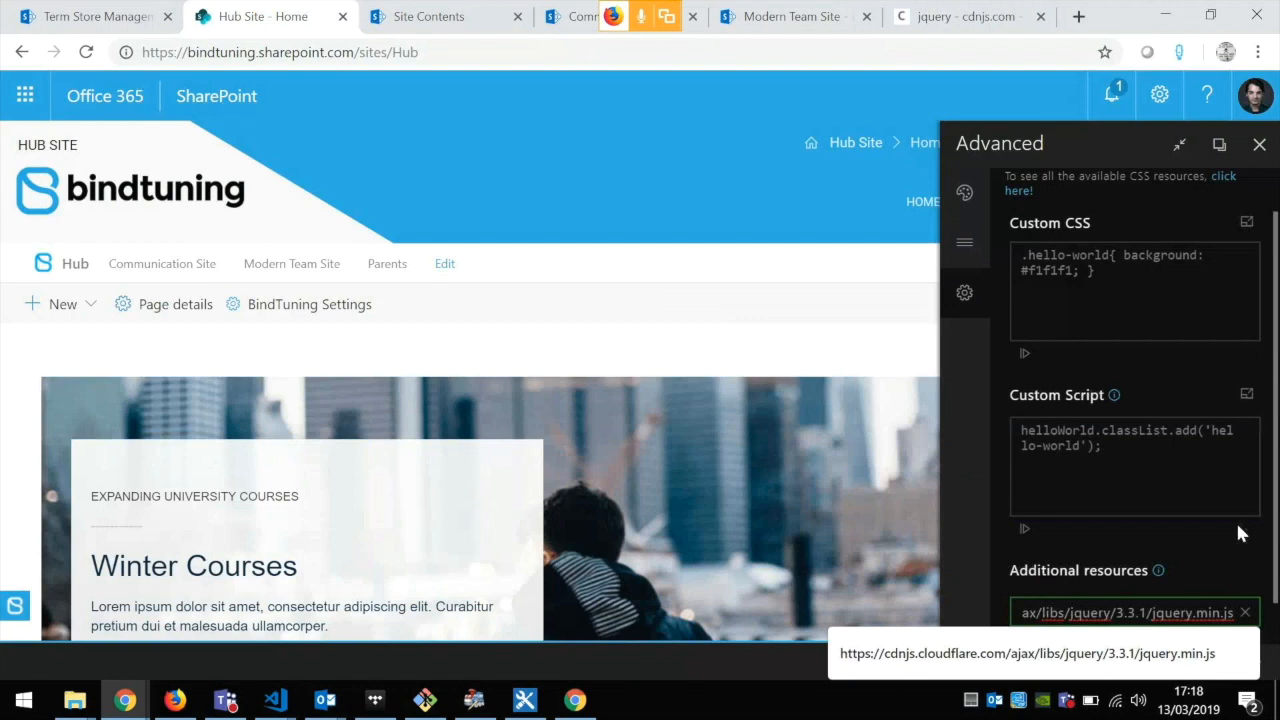
Step: Switch to Visual Studio Code and copy both lines of HubNav.js for the theme's Custom Script
{"action": "scroll", "coordinate": [1239, 526], "scroll_direction": "down", "scroll_amount": 1}
{"action": "left_click", "coordinate": [1124, 387]}
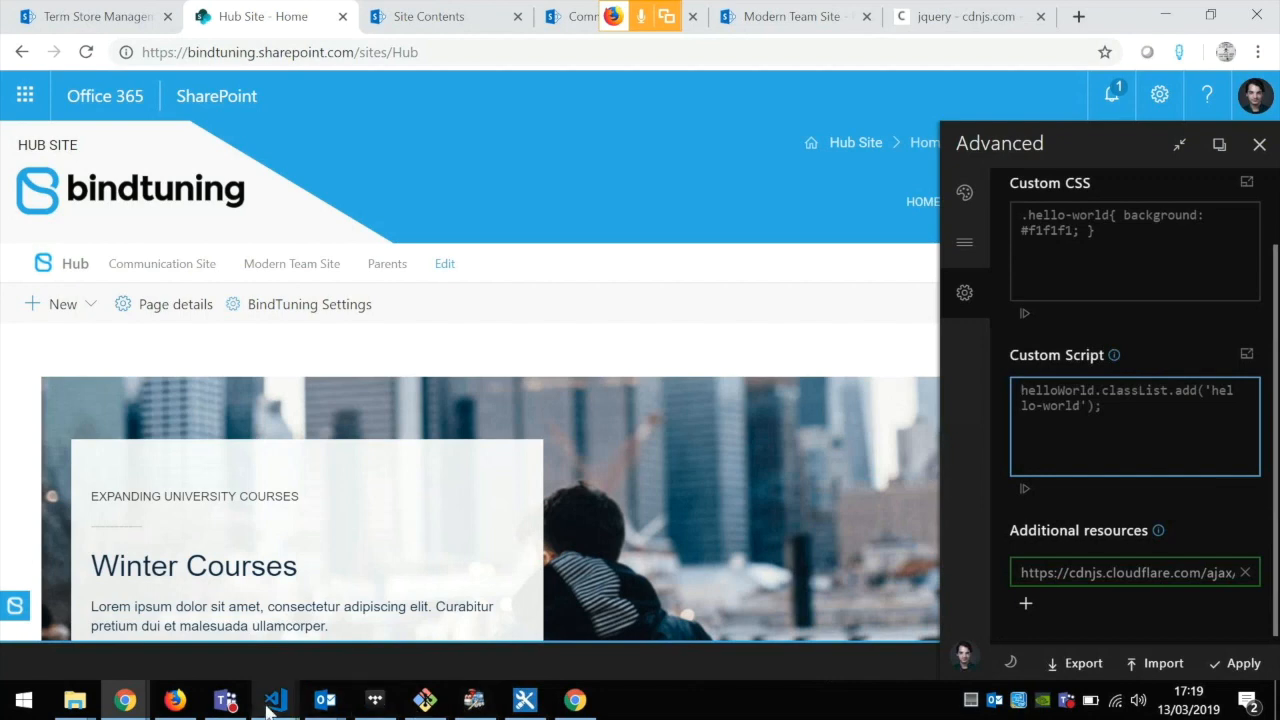
{"action": "mouse_move", "coordinate": [275, 705]}
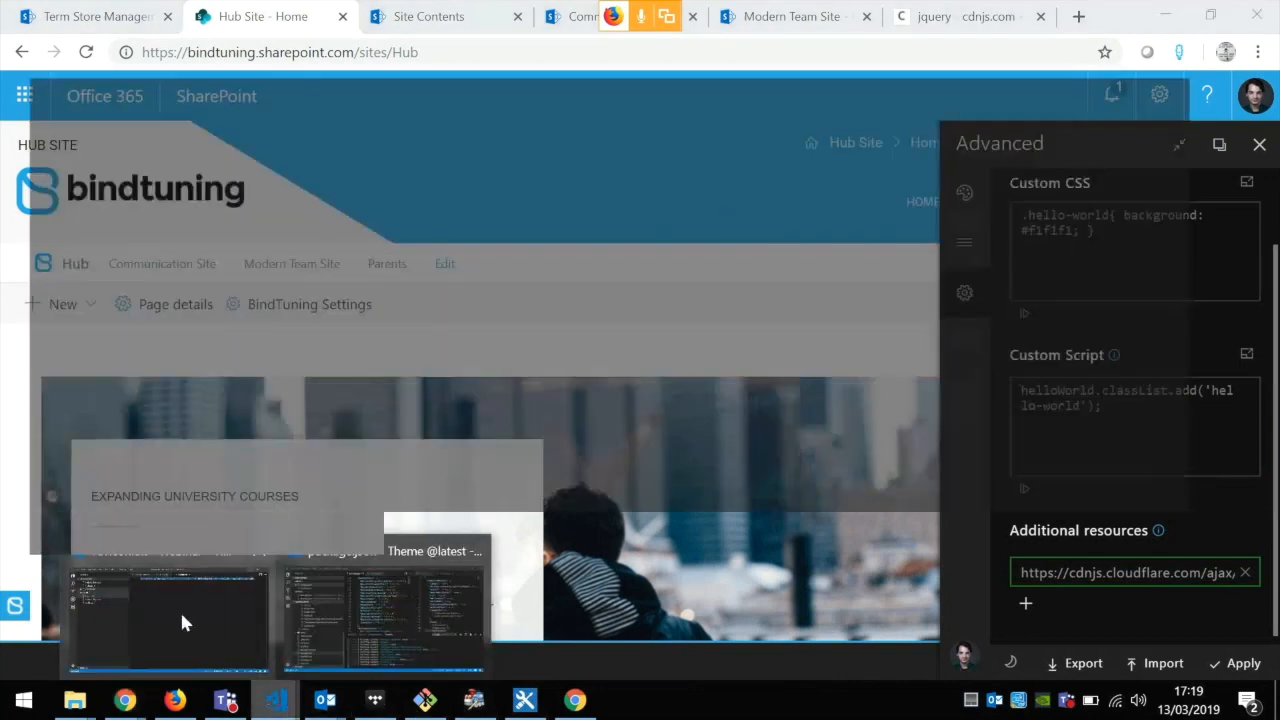
{"action": "left_click", "coordinate": [179, 609]}
{"action": "left_click", "coordinate": [140, 230]}
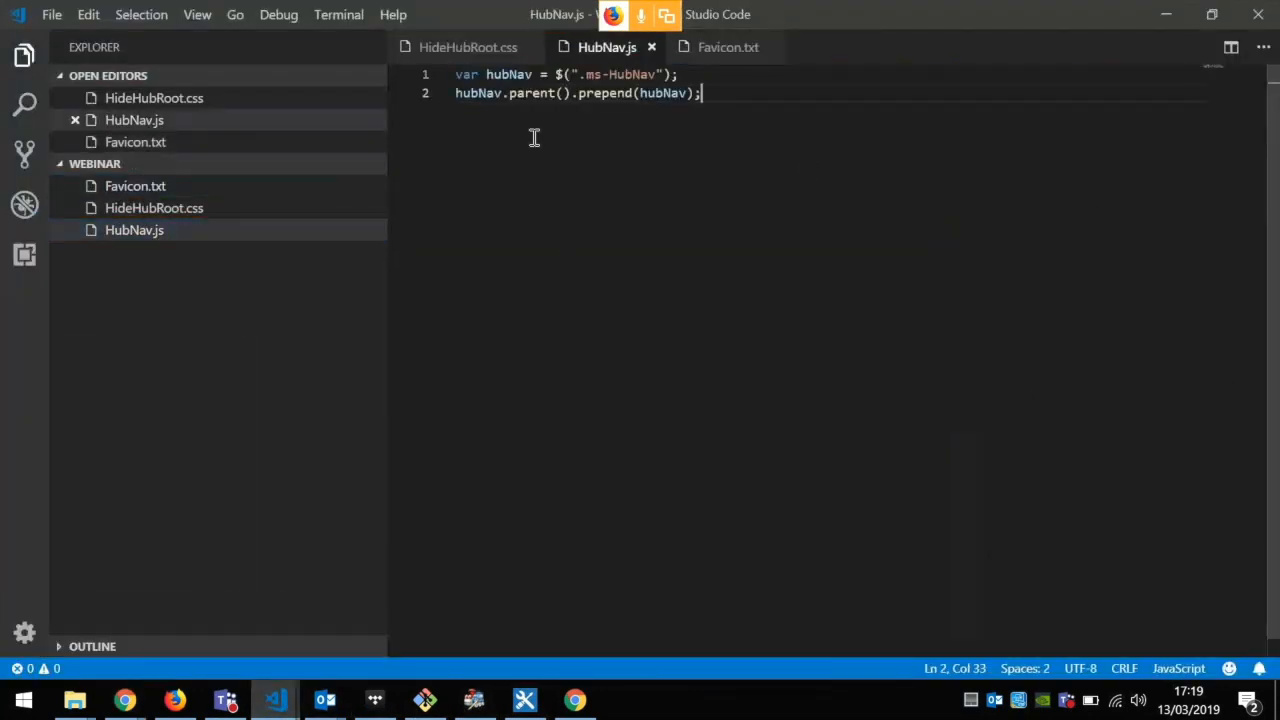
{"action": "left_click_drag", "start_coordinate": [531, 137], "coordinate": [417, 88]}
{"action": "key", "text": "ctrl+c"}
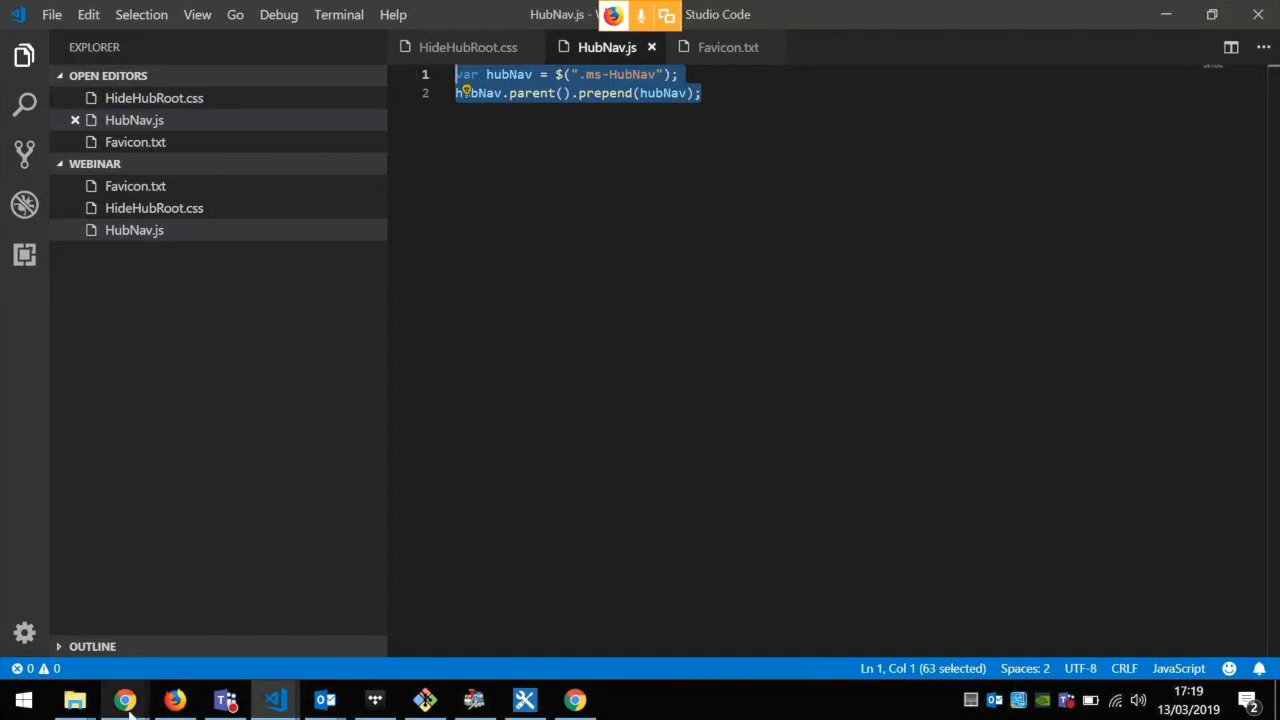
Step: Return to the Hub Site in Chrome, insert the copied hubNav prepend script as the Custom Script and apply the settings
{"action": "mouse_move", "coordinate": [127, 705]}
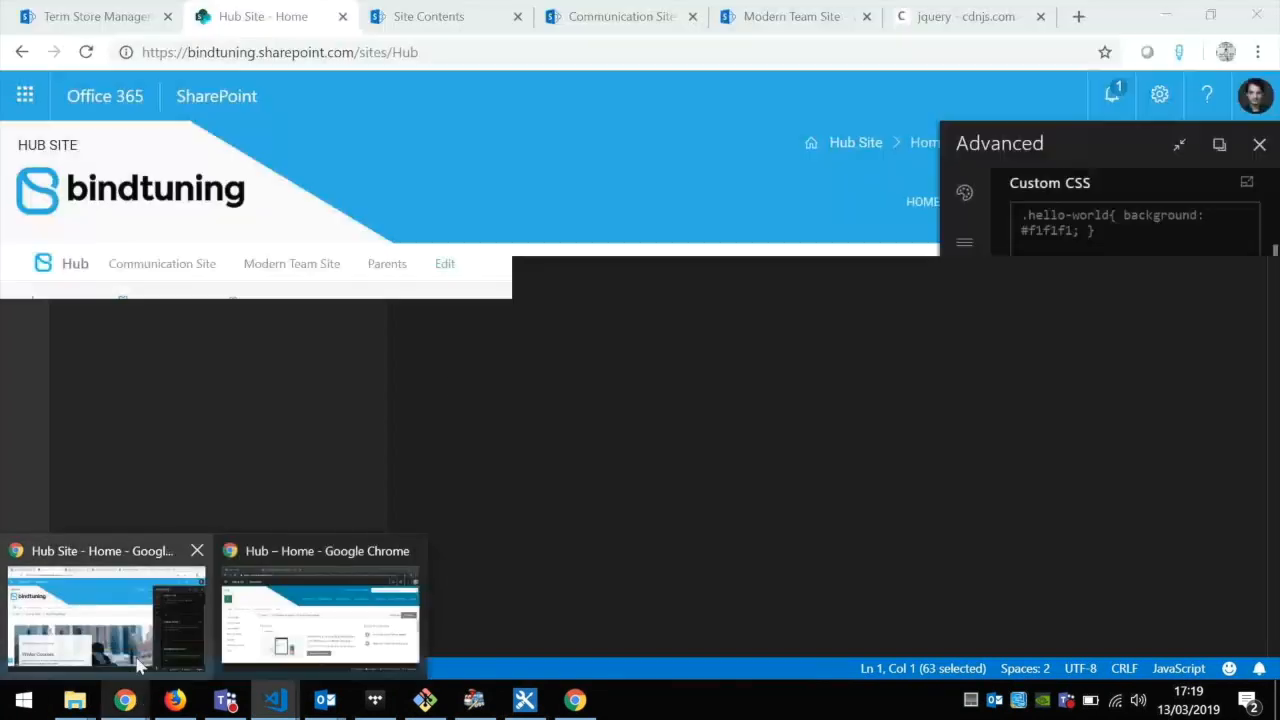
{"action": "left_click", "coordinate": [135, 655]}
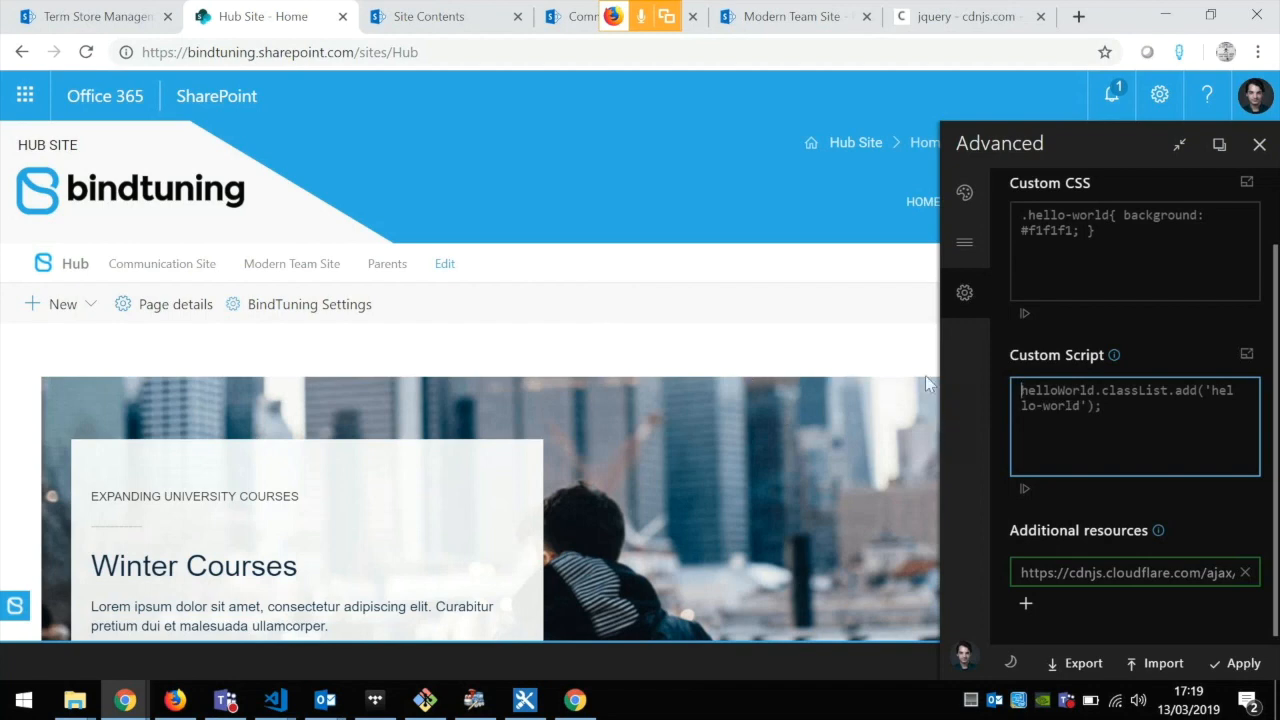
{"action": "key", "text": "ctrl+a"}
{"action": "key", "text": "ctrl+v"}
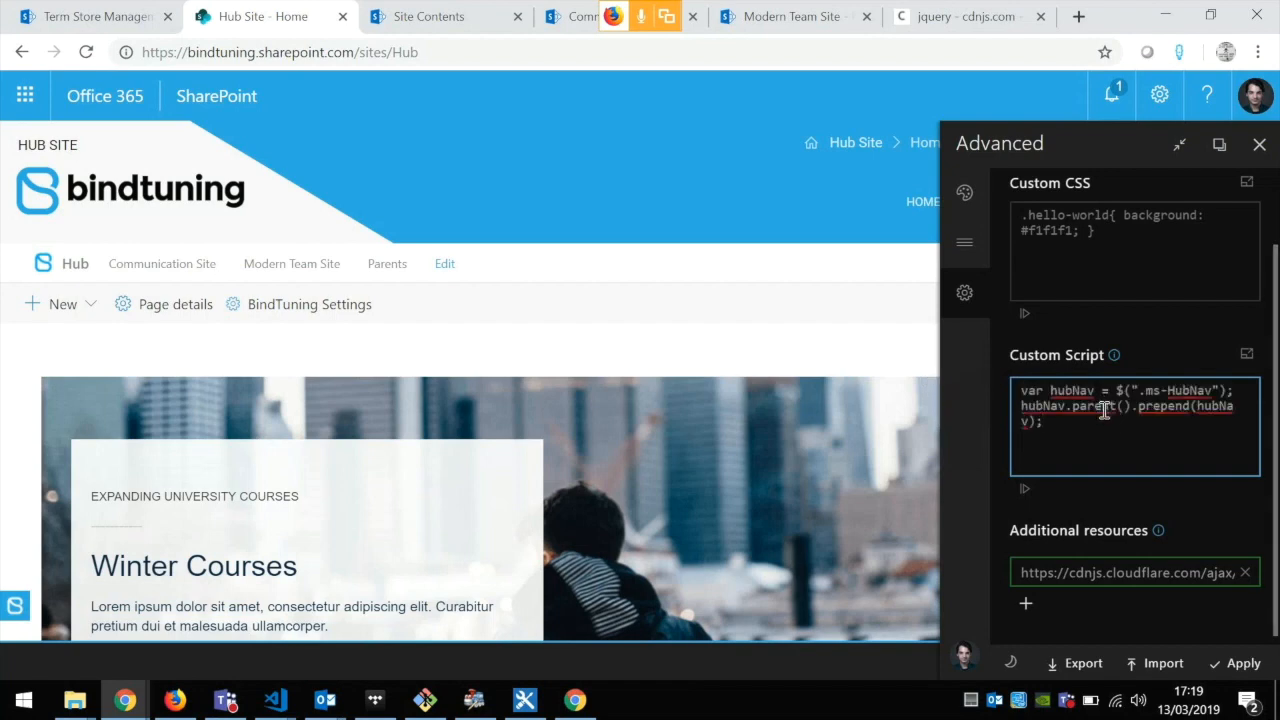
{"action": "left_click", "coordinate": [1232, 670]}
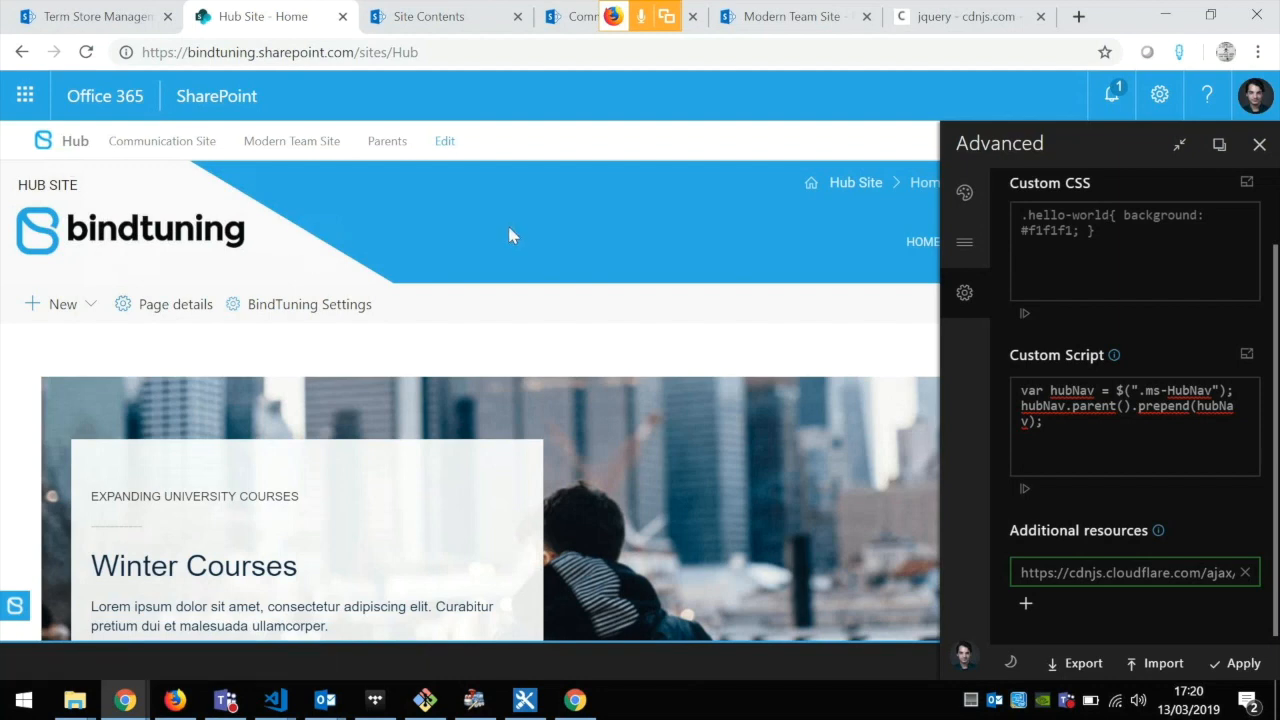
Step: Switch to Visual Studio Code and copy both .ms-HubNav rules of HideHubRoot.css for the Custom CSS
{"action": "left_click", "coordinate": [1095, 240]}
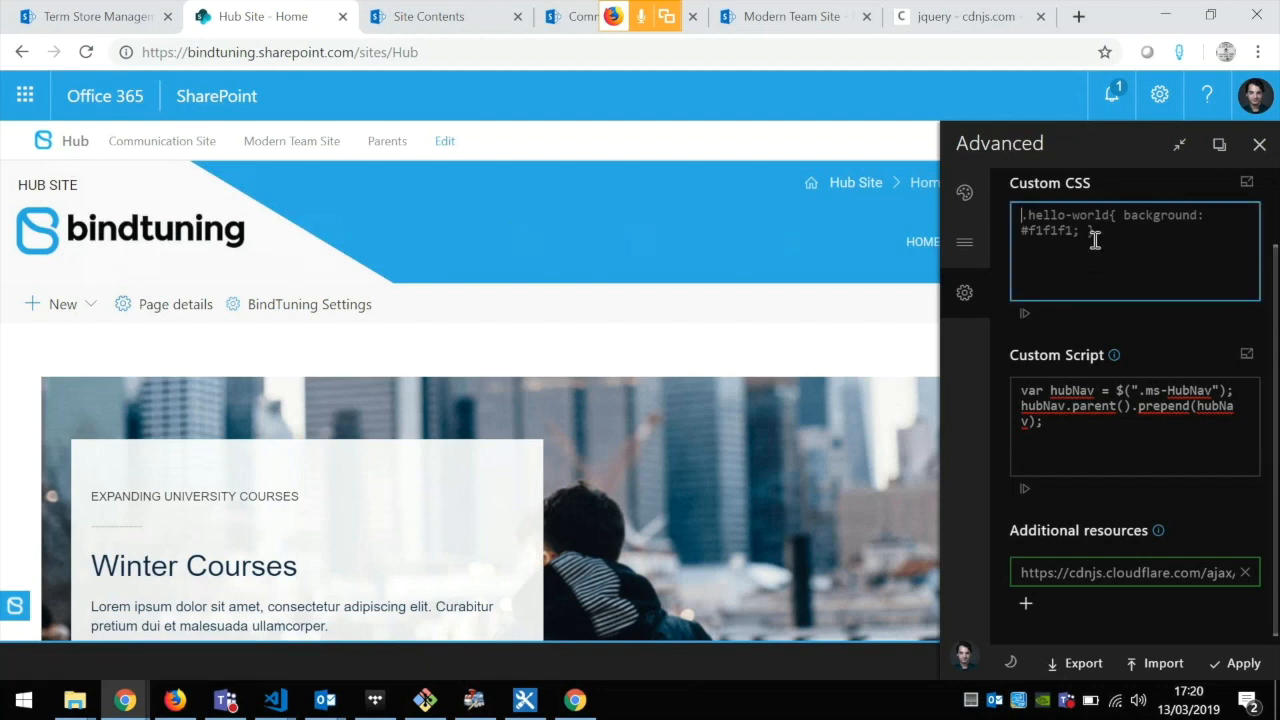
{"action": "left_click", "coordinate": [280, 706]}
{"action": "left_click", "coordinate": [203, 610]}
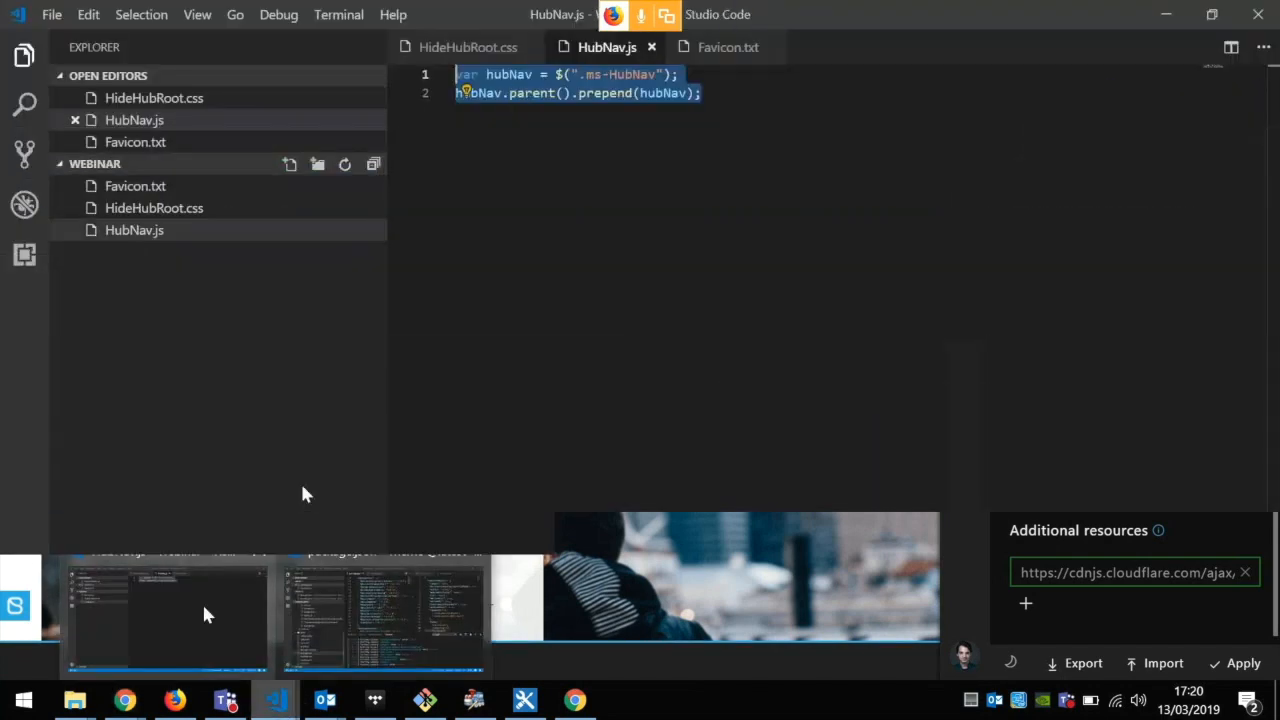
{"action": "left_click", "coordinate": [470, 49]}
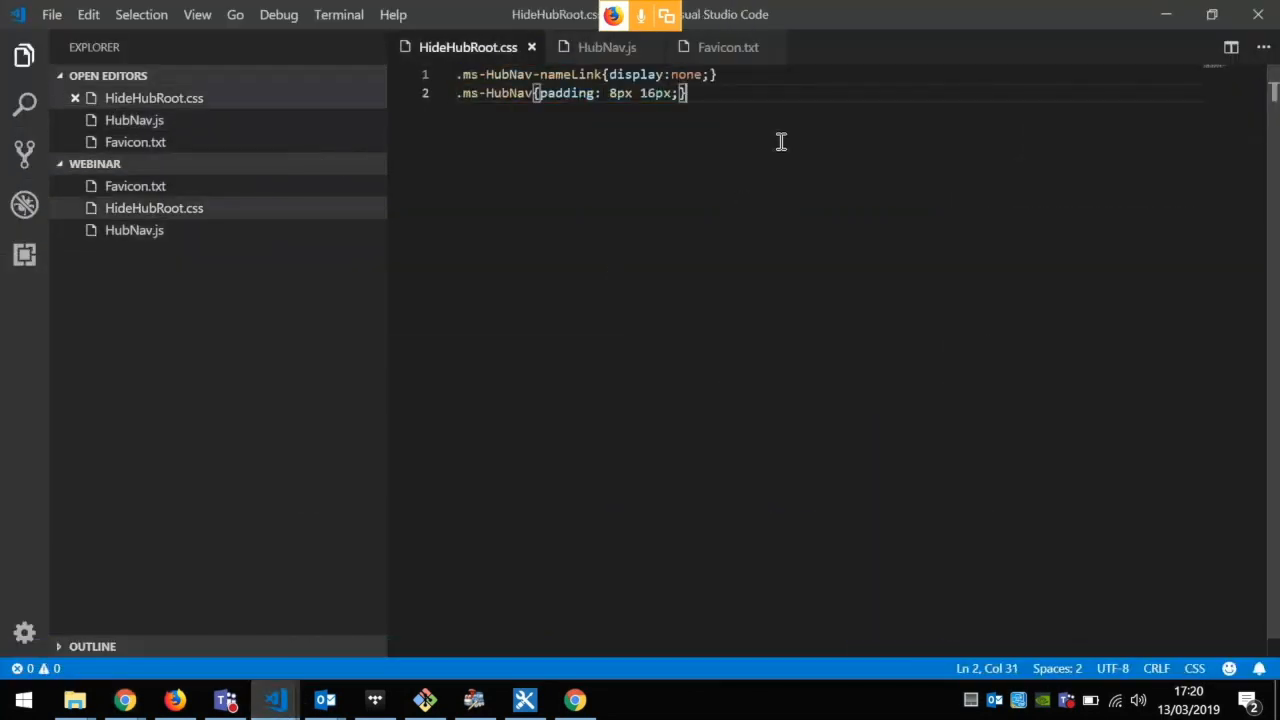
{"action": "key", "text": "ctrl+a"}
{"action": "key", "text": "ctrl+c"}
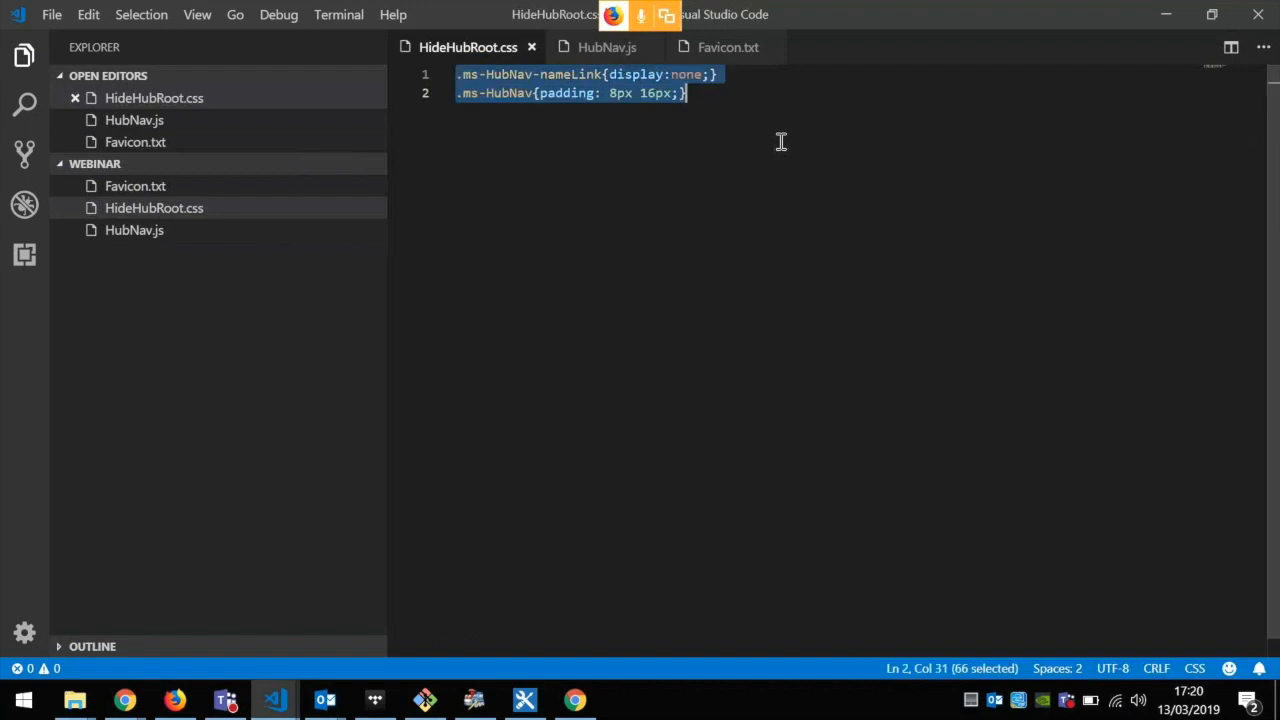
Step: Return to the Hub Site, insert the copied .ms-HubNav rules as the Custom CSS and apply the settings
{"action": "left_click", "coordinate": [1165, 14]}
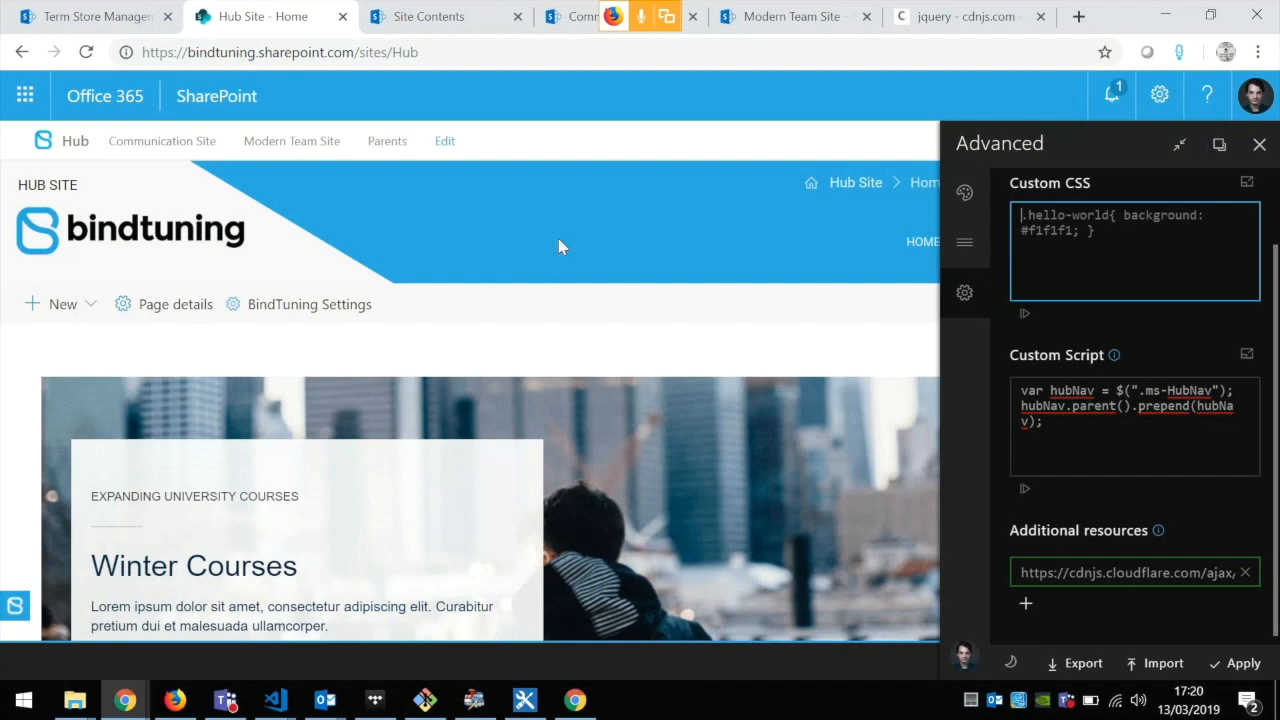
{"action": "key", "text": "ctrl+v"}
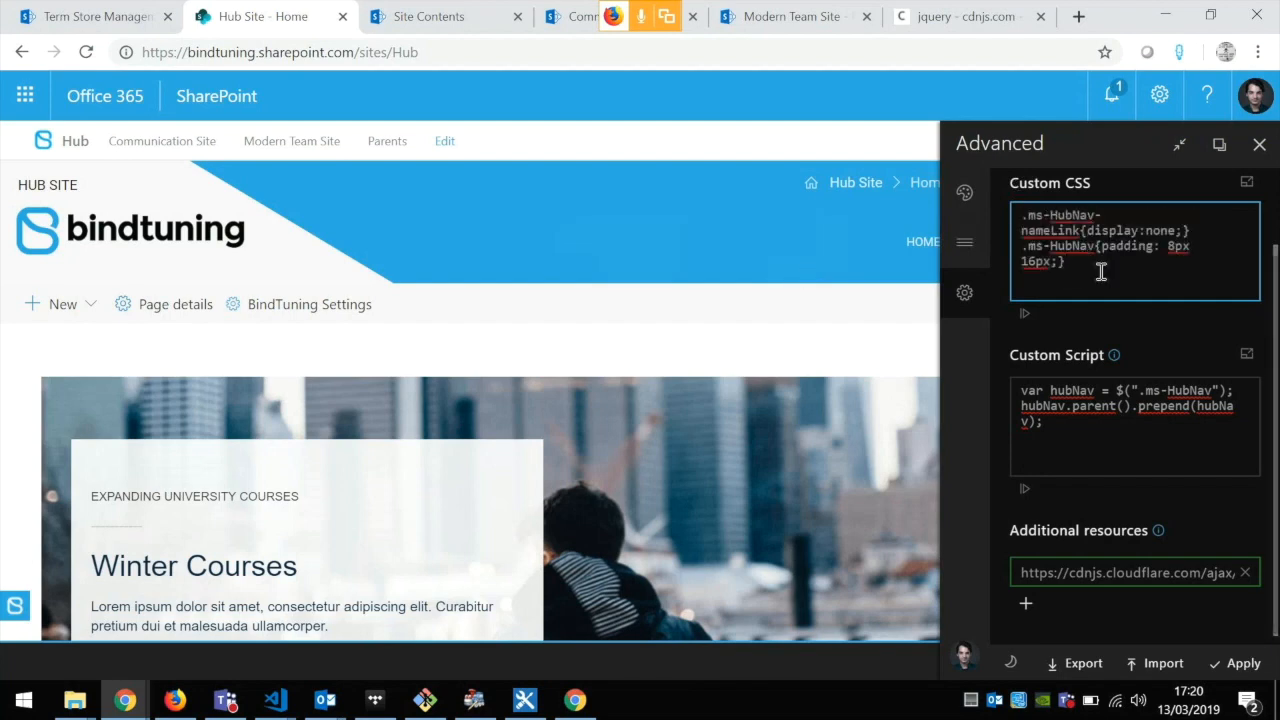
{"action": "left_click", "coordinate": [1244, 665]}
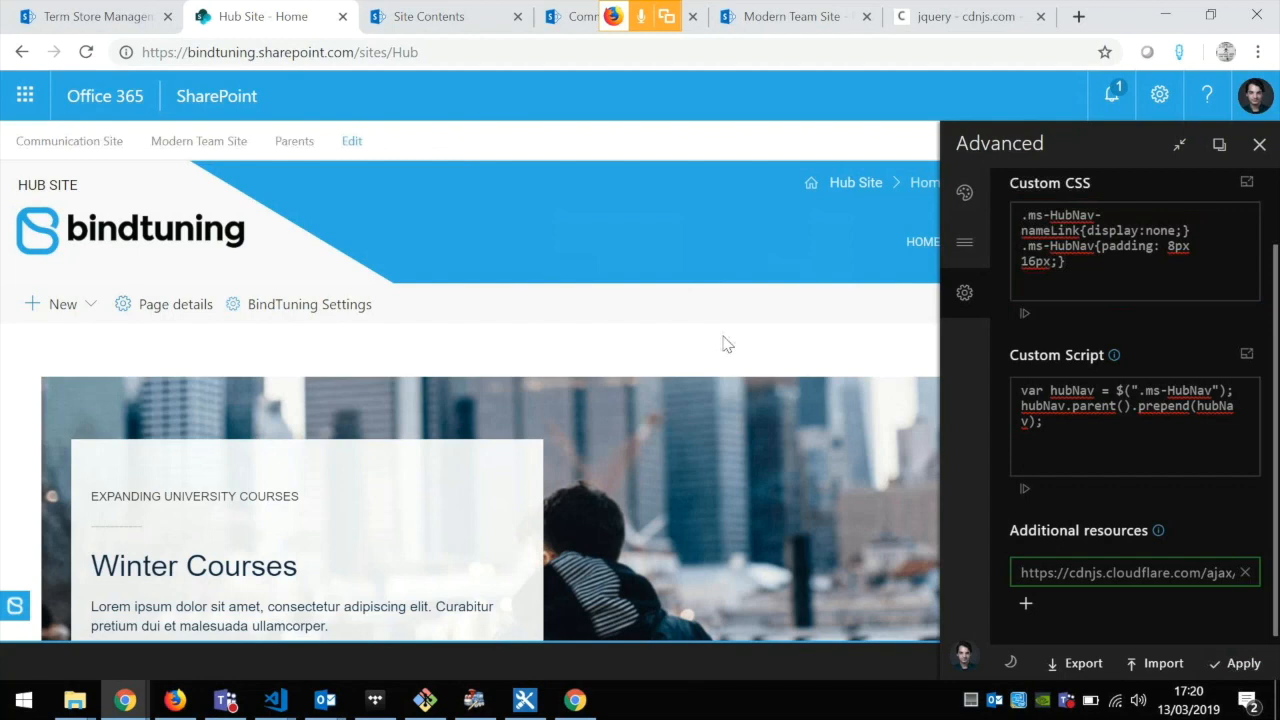
Step: Examine the Primary theme color's hexadecimal value and CSS classes and the feedback and documentation links, then close the color details
{"action": "scroll", "coordinate": [1168, 340], "scroll_direction": "up", "scroll_amount": 2}
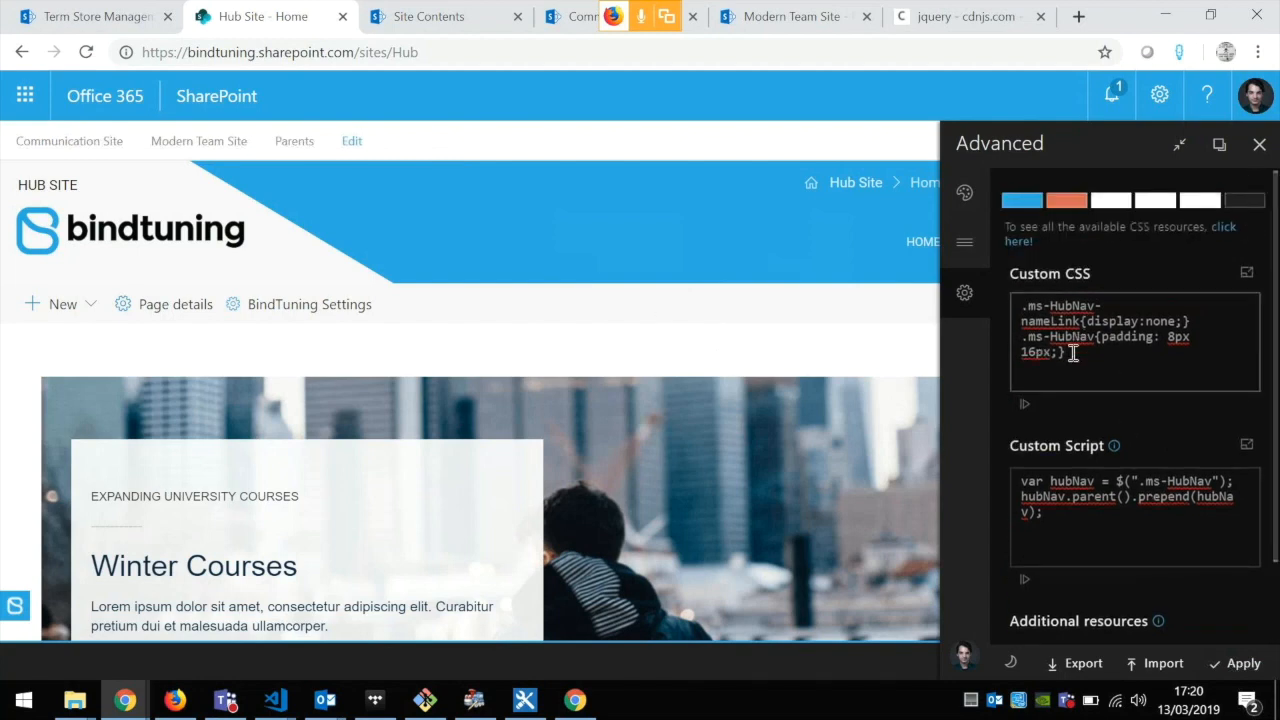
{"action": "left_click", "coordinate": [1035, 199]}
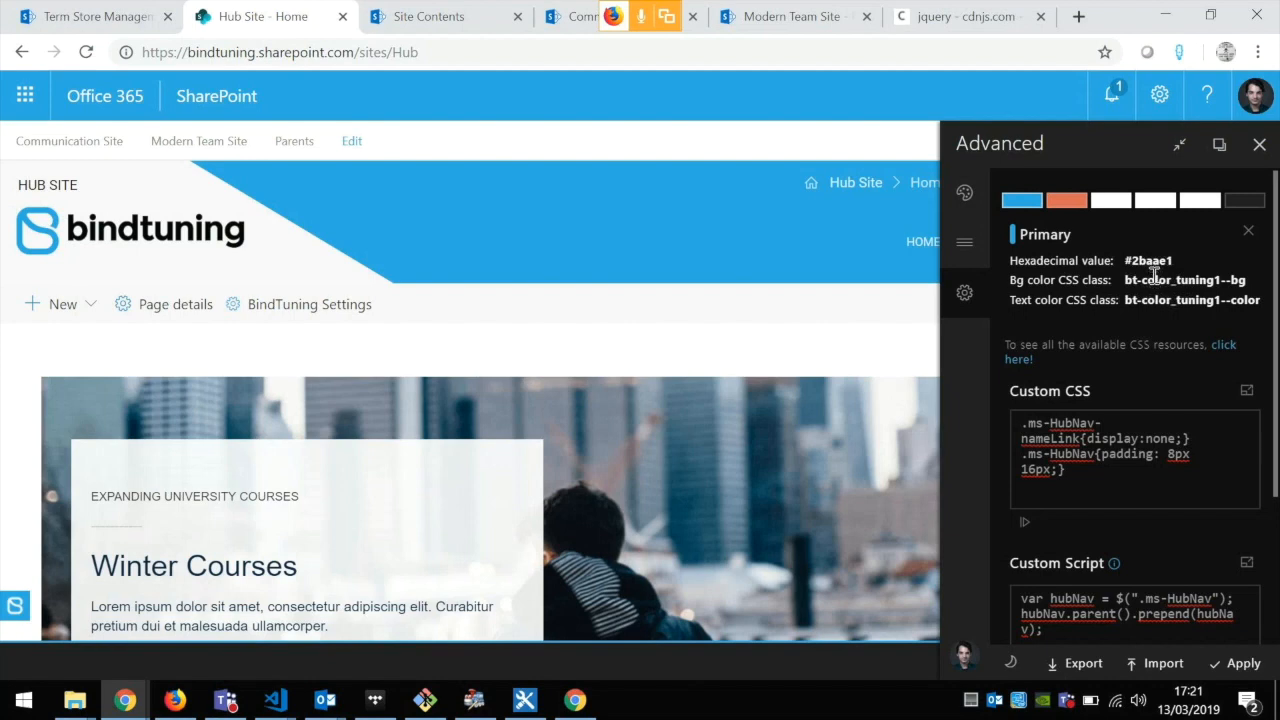
{"action": "scroll", "coordinate": [1152, 300], "scroll_direction": "down", "scroll_amount": 2}
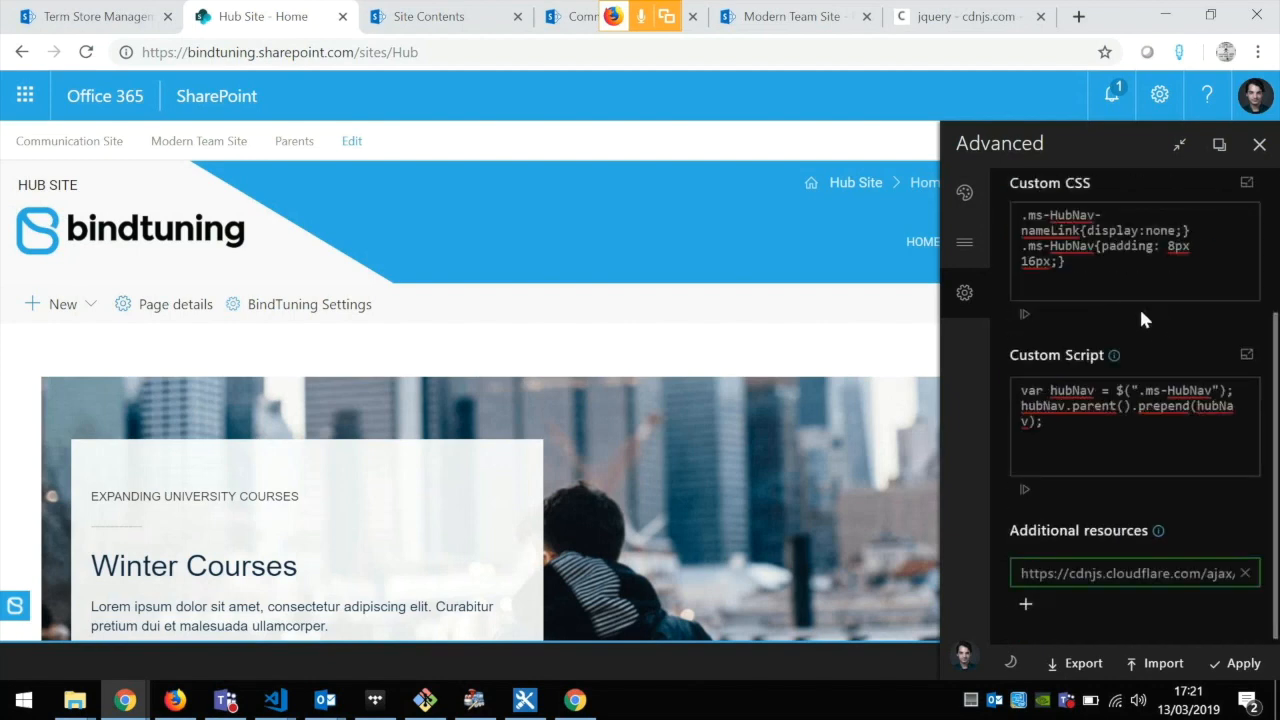
{"action": "left_click", "coordinate": [966, 657]}
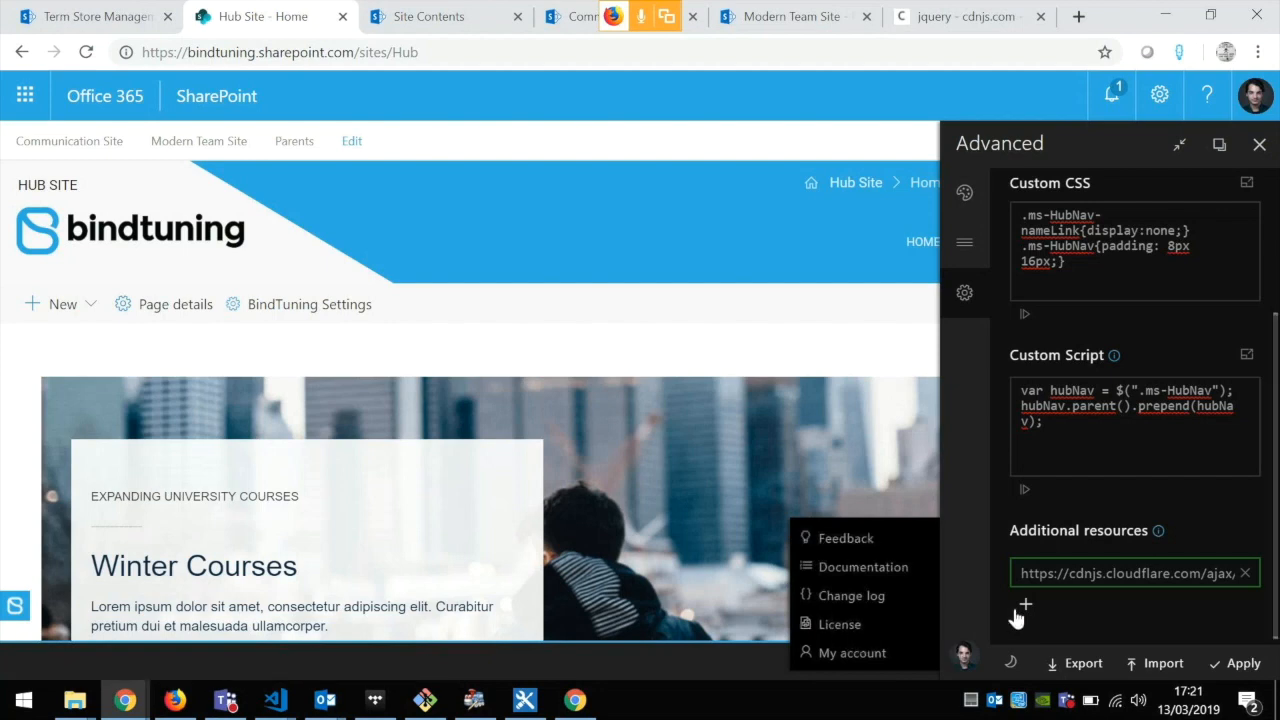
{"action": "left_click", "coordinate": [965, 658]}
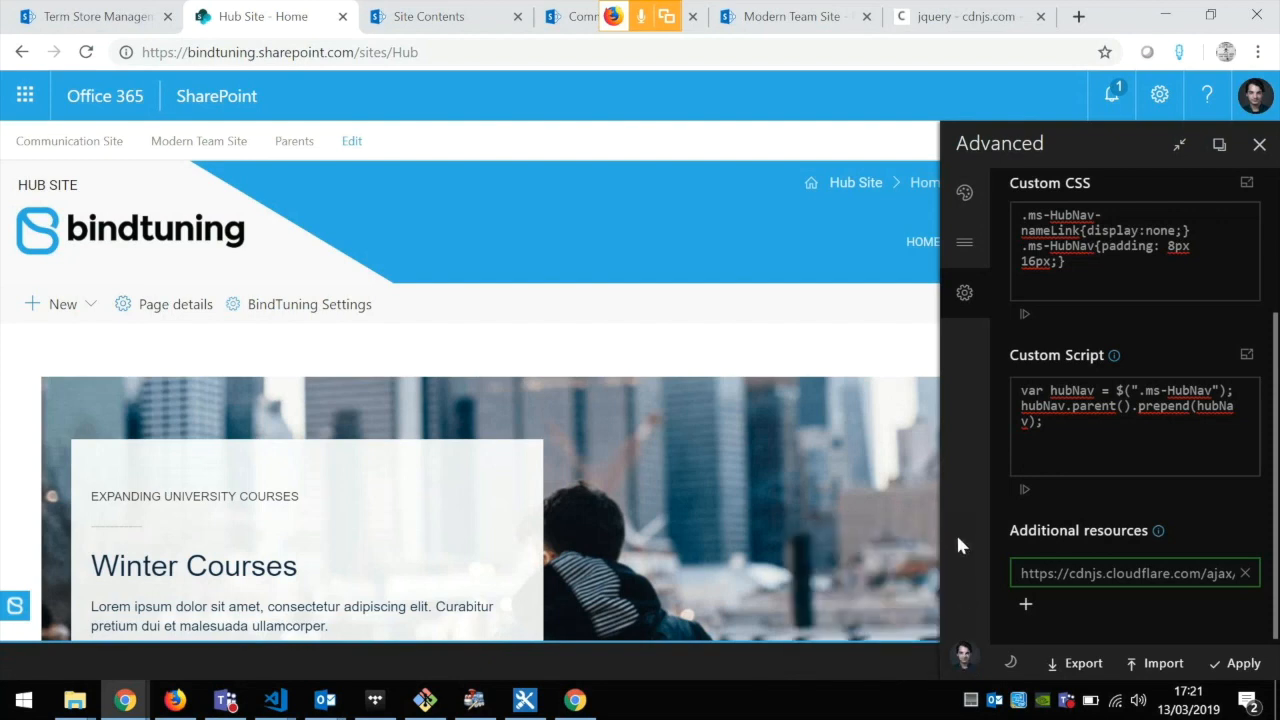
{"action": "left_click", "coordinate": [1238, 662]}
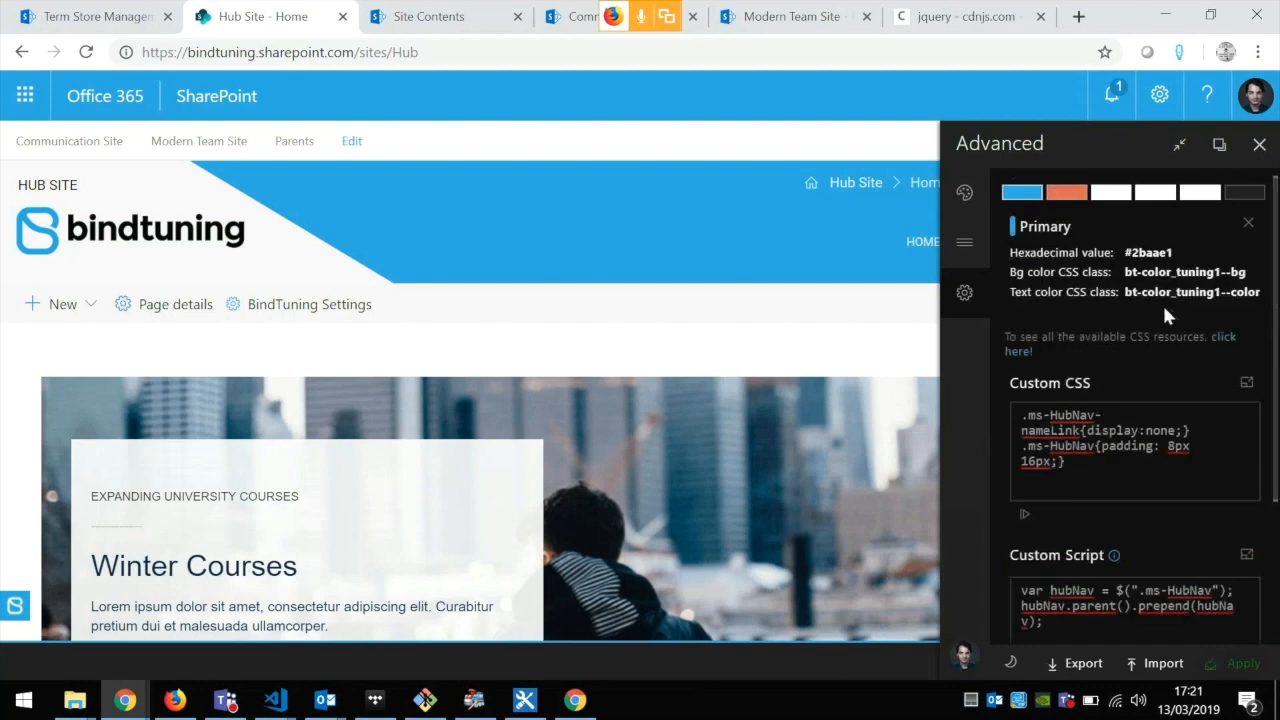
{"action": "left_click", "coordinate": [1247, 223]}
{"action": "scroll", "coordinate": [1200, 280], "scroll_direction": "down", "scroll_amount": 2}
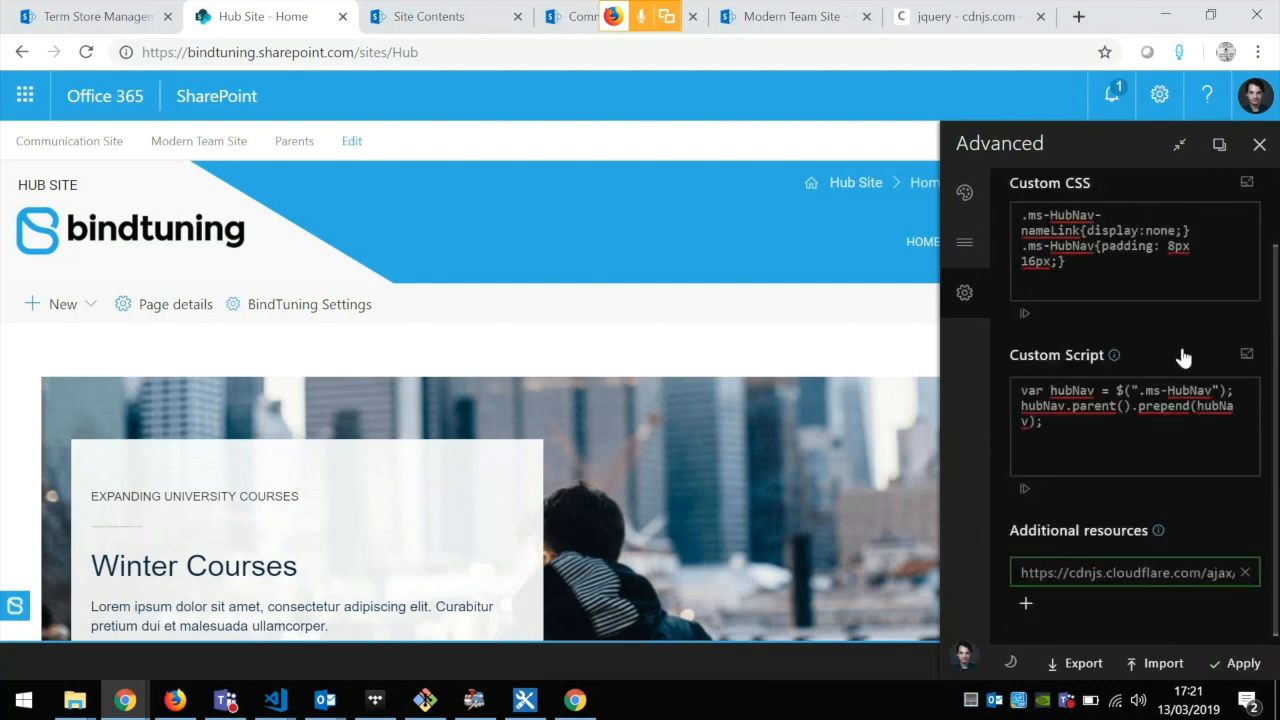
Step: Export the Hub Site's BindTuning settings and briefly open the downloaded btSettings (1).json file
{"action": "left_click", "coordinate": [982, 238]}
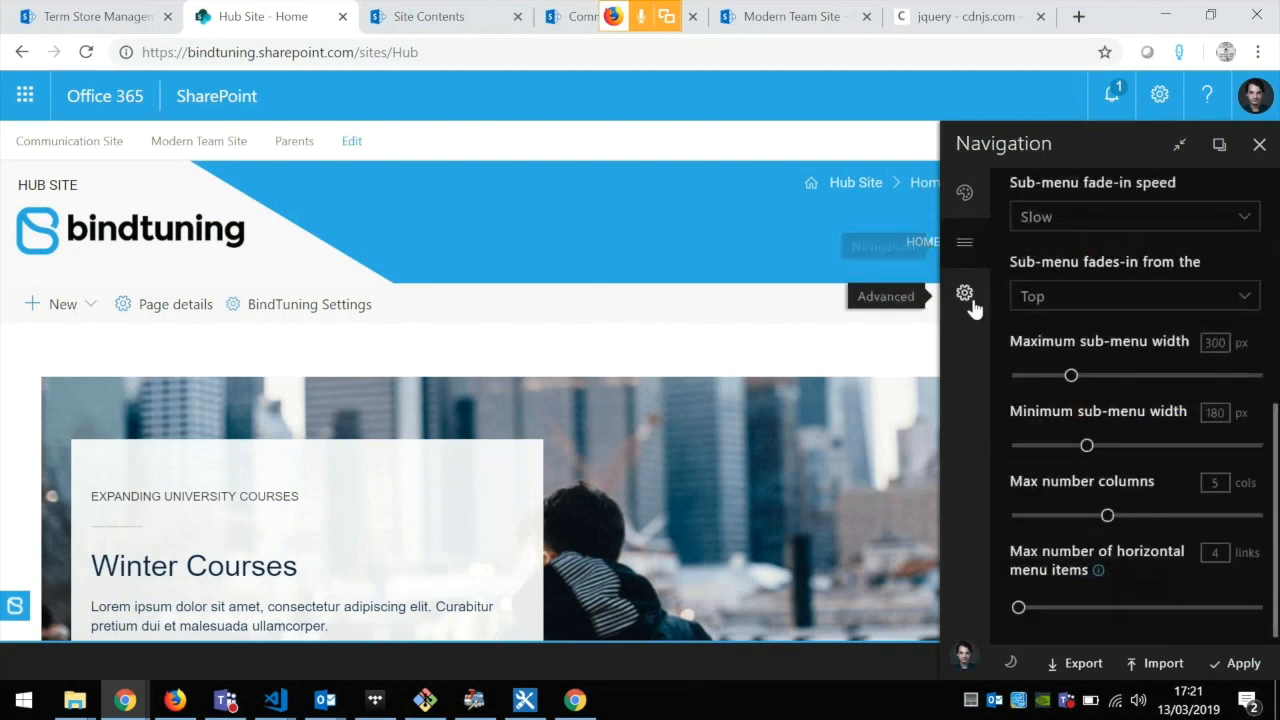
{"action": "left_click", "coordinate": [963, 304]}
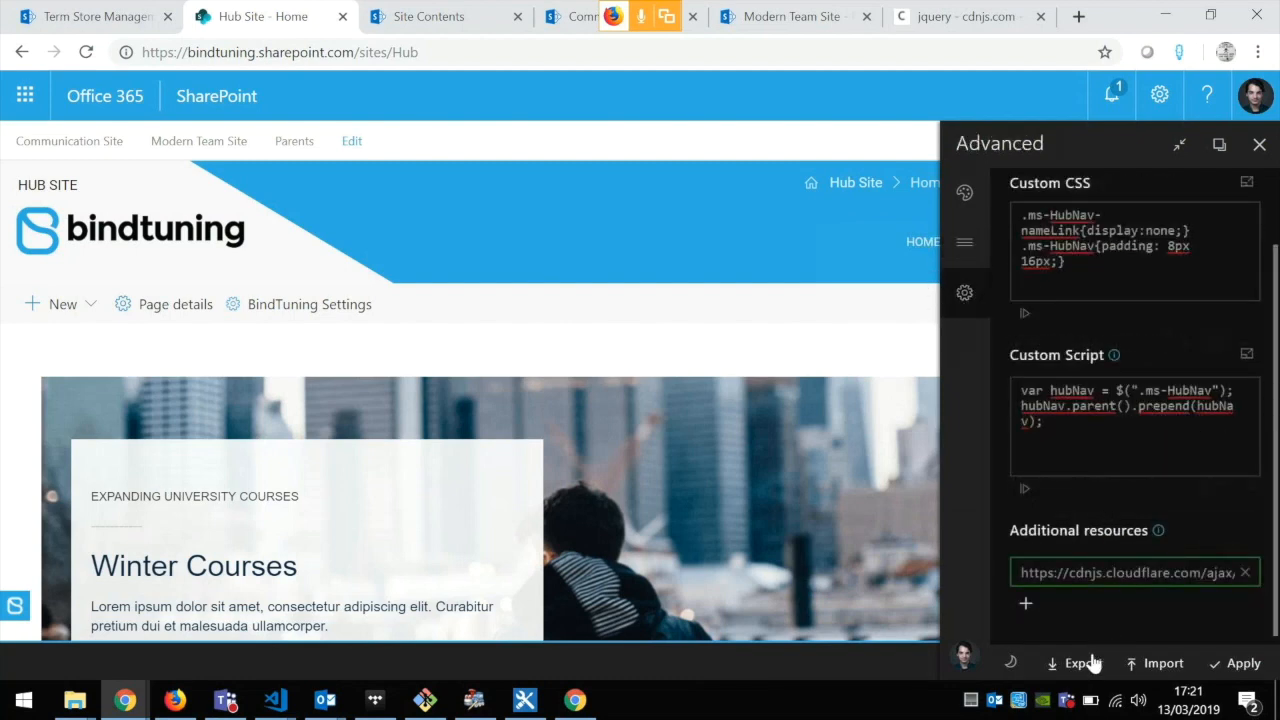
{"action": "left_click", "coordinate": [1089, 667]}
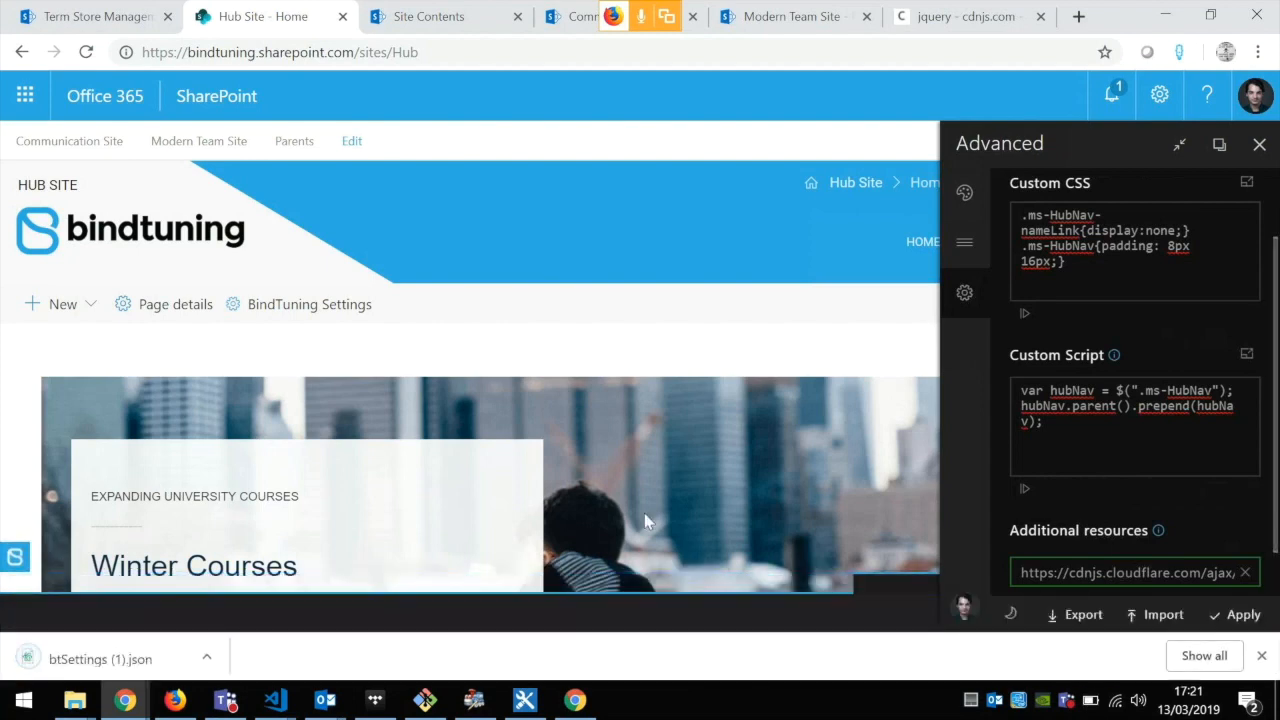
{"action": "left_click", "coordinate": [118, 660]}
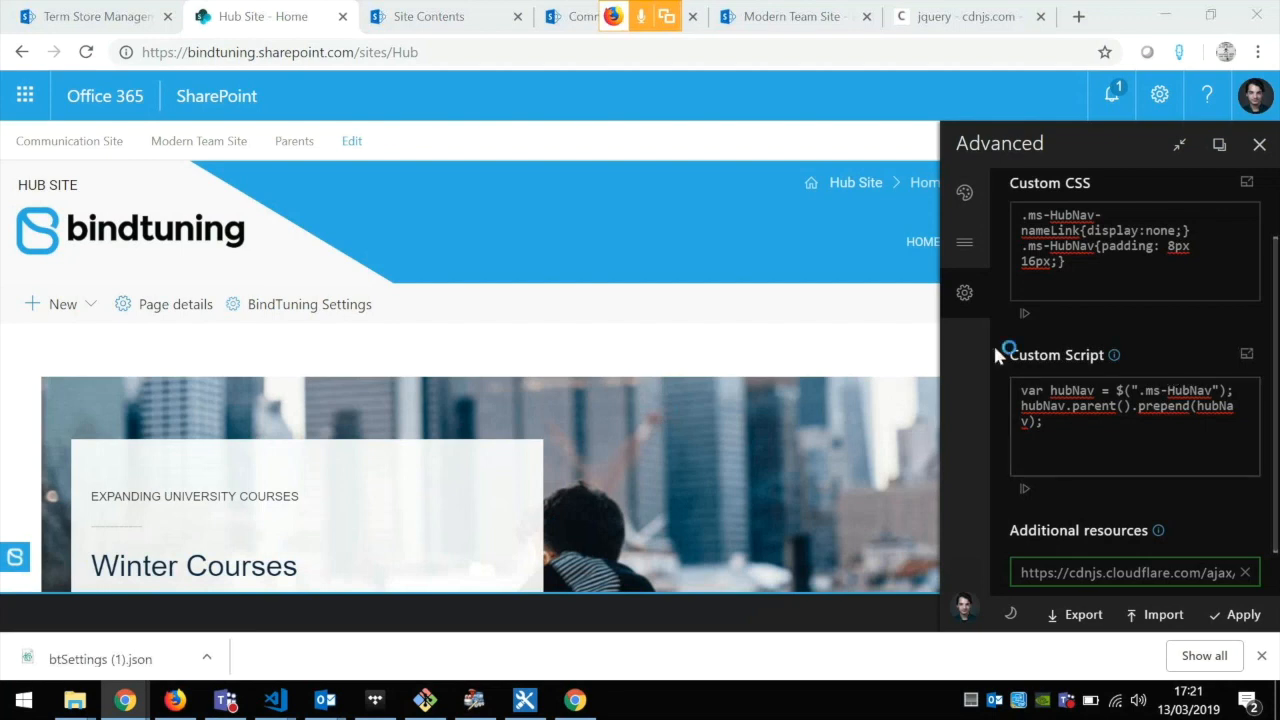
{"action": "left_click", "coordinate": [1164, 13]}
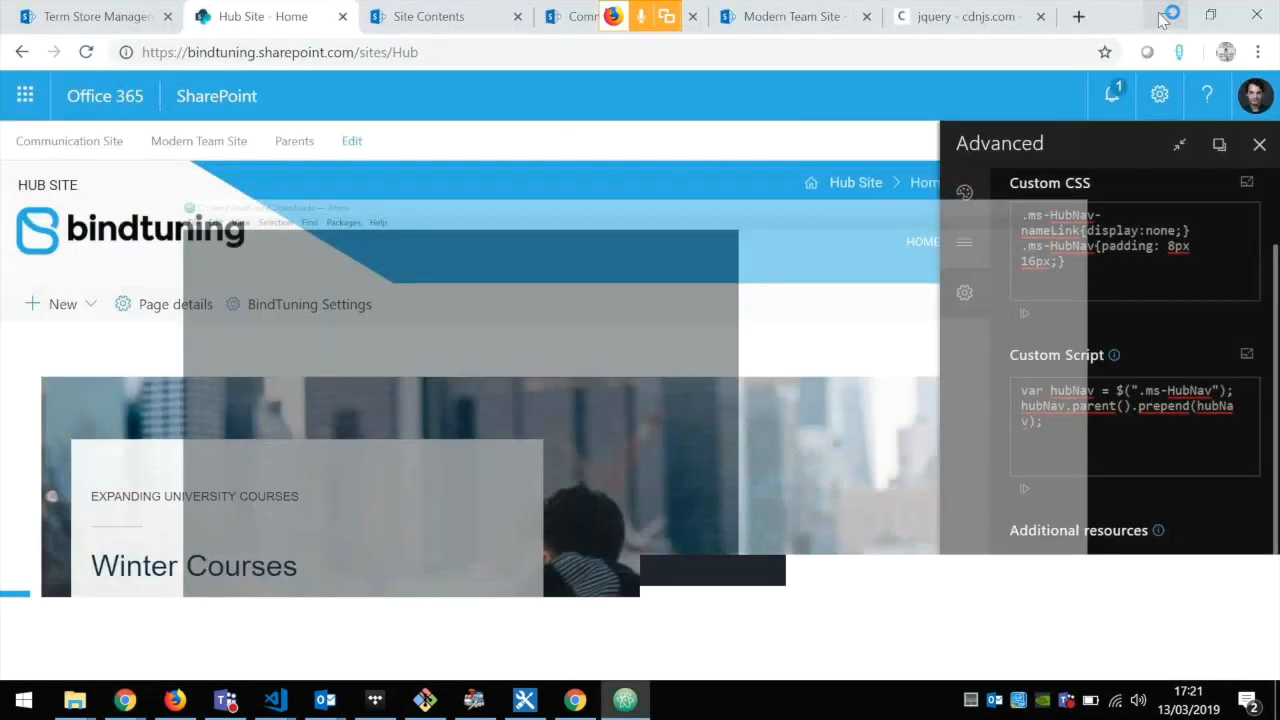
Step: Import only the Settings from btSettings (1).json into the Communication Site's BindTuning Settings and compare the site with the Hub Site
{"action": "left_click", "coordinate": [586, 28]}
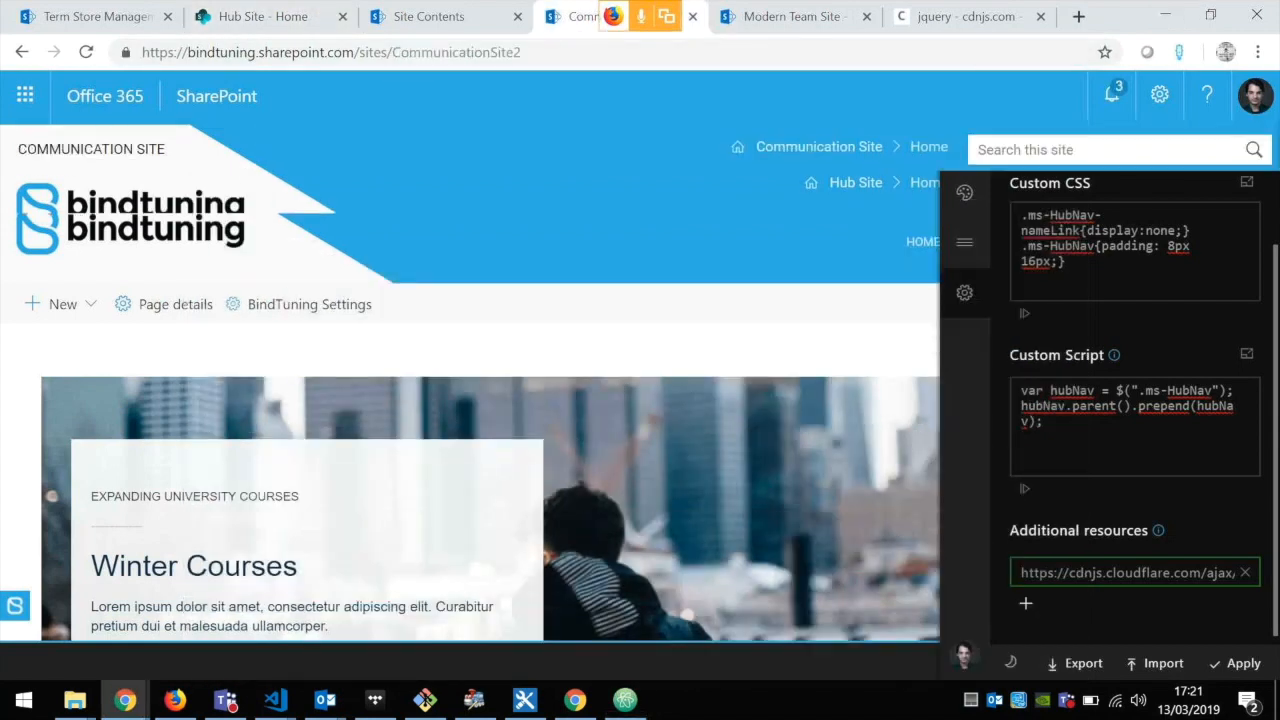
{"action": "left_click", "coordinate": [309, 314]}
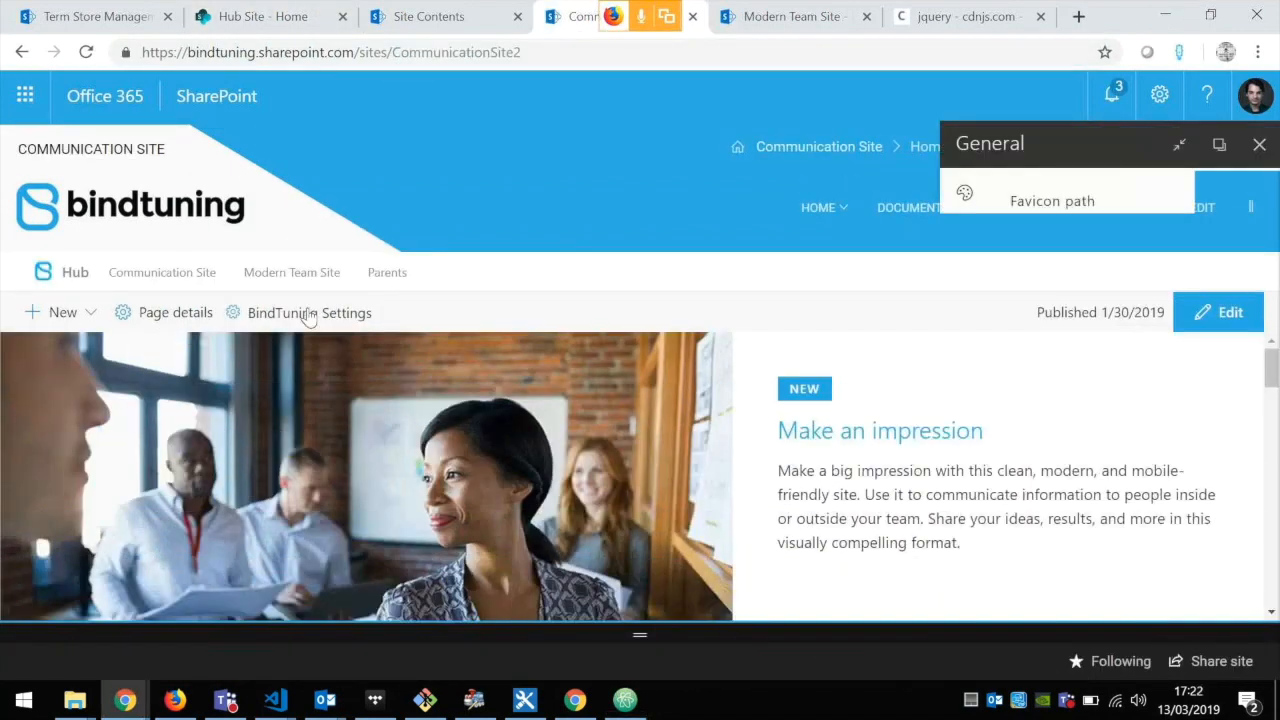
{"action": "left_click", "coordinate": [1156, 663]}
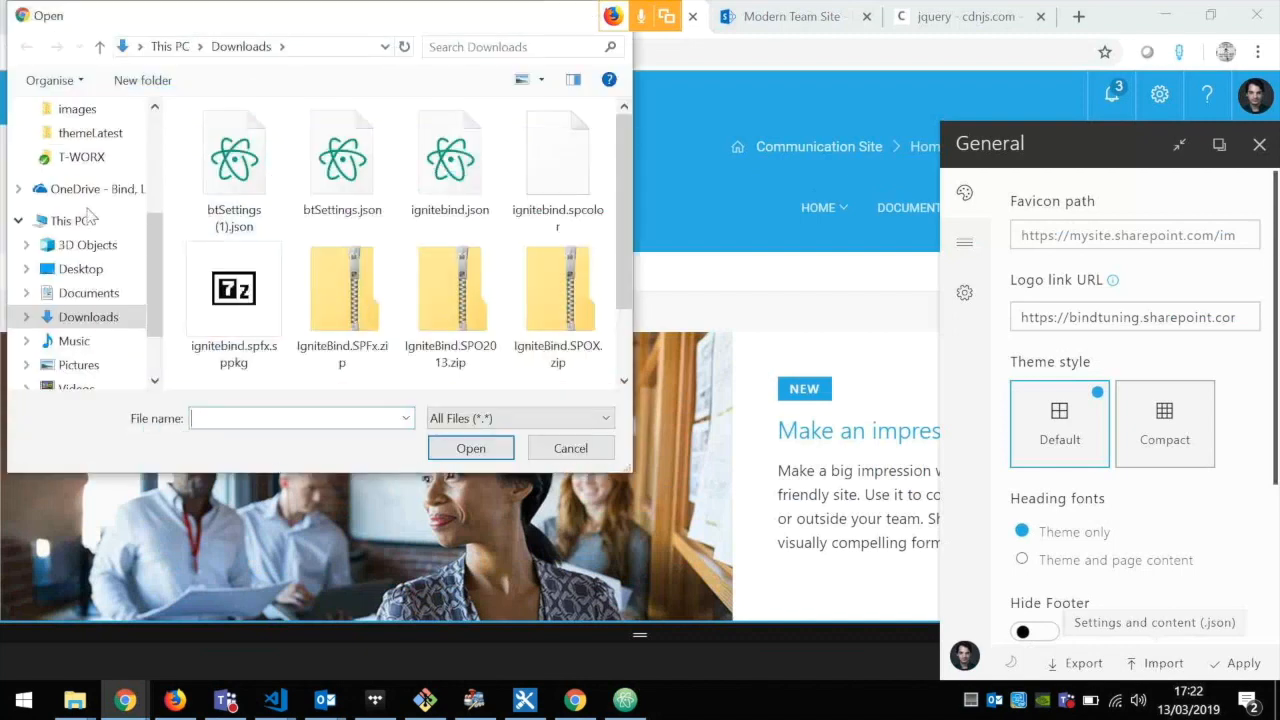
{"action": "left_click", "coordinate": [193, 164]}
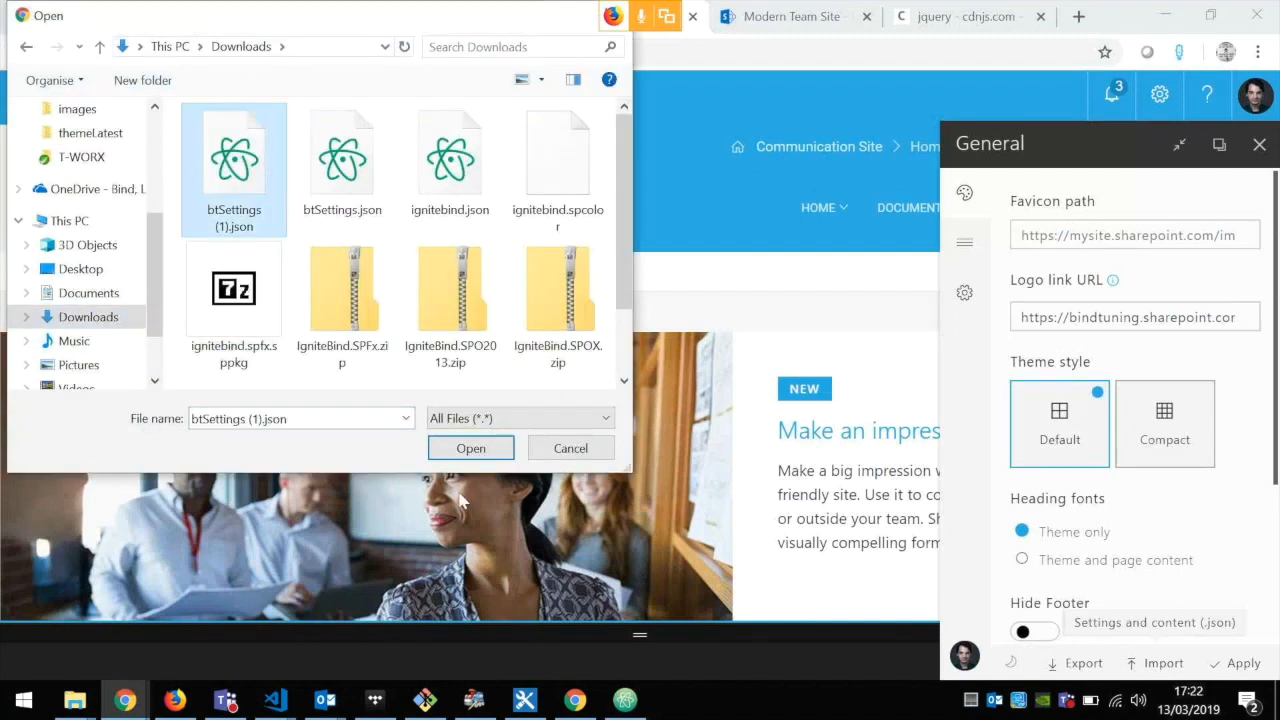
{"action": "left_click", "coordinate": [498, 449]}
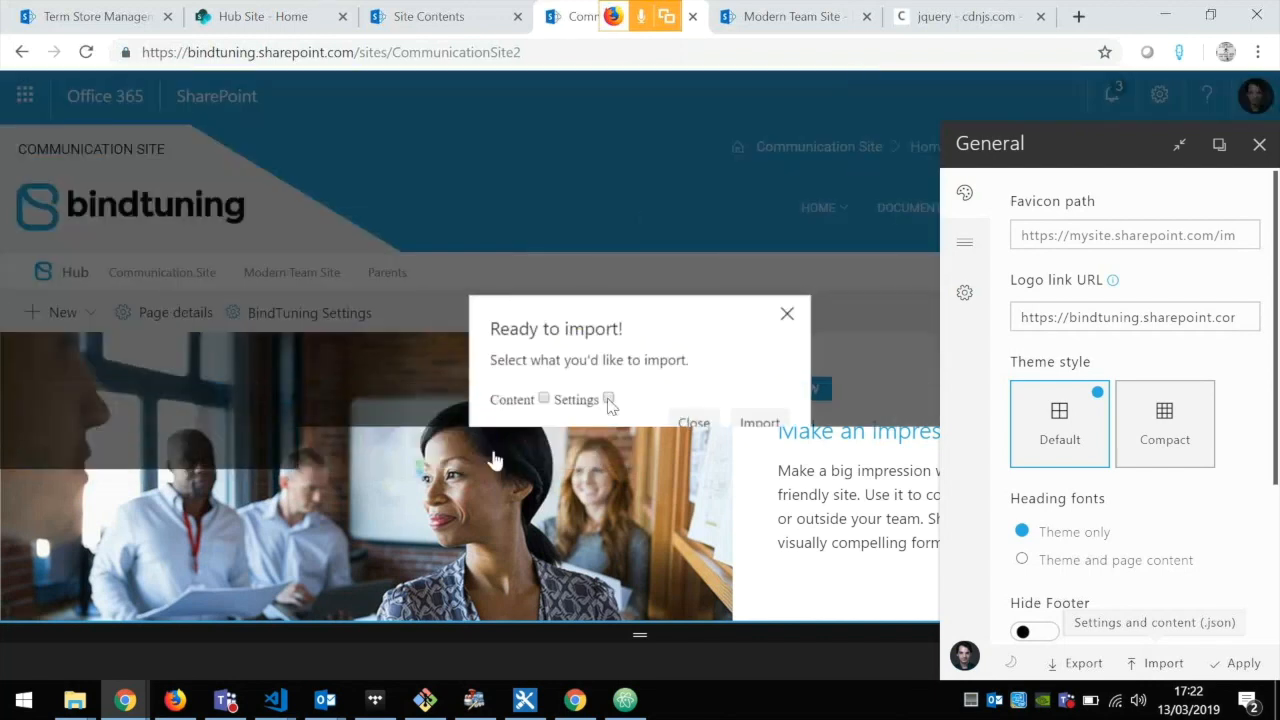
{"action": "left_click", "coordinate": [608, 399]}
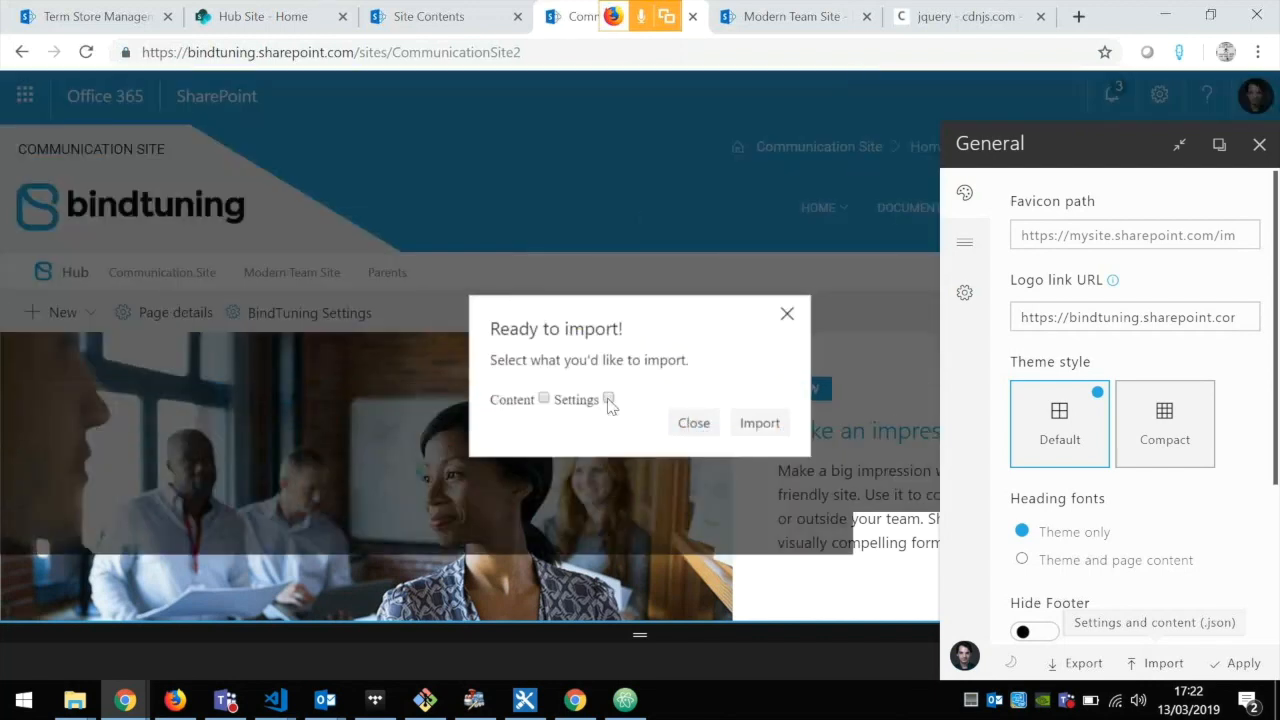
{"action": "left_click", "coordinate": [760, 423]}
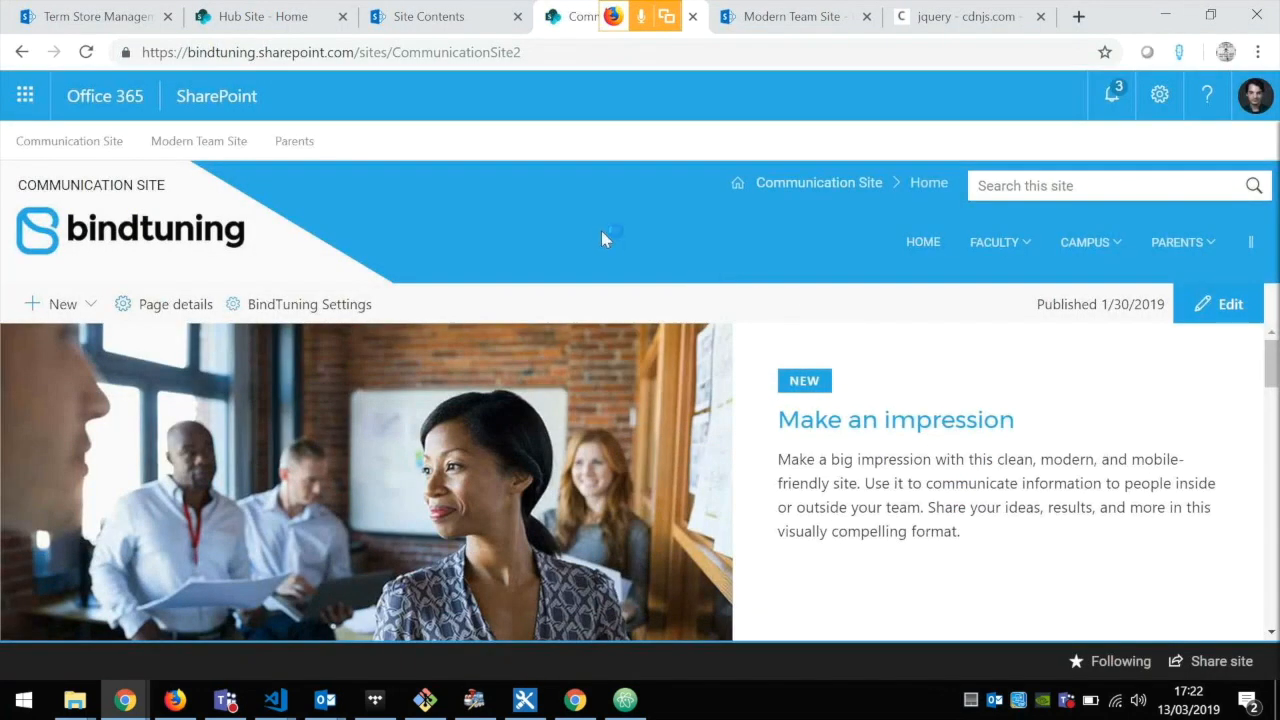
{"action": "left_click", "coordinate": [258, 12]}
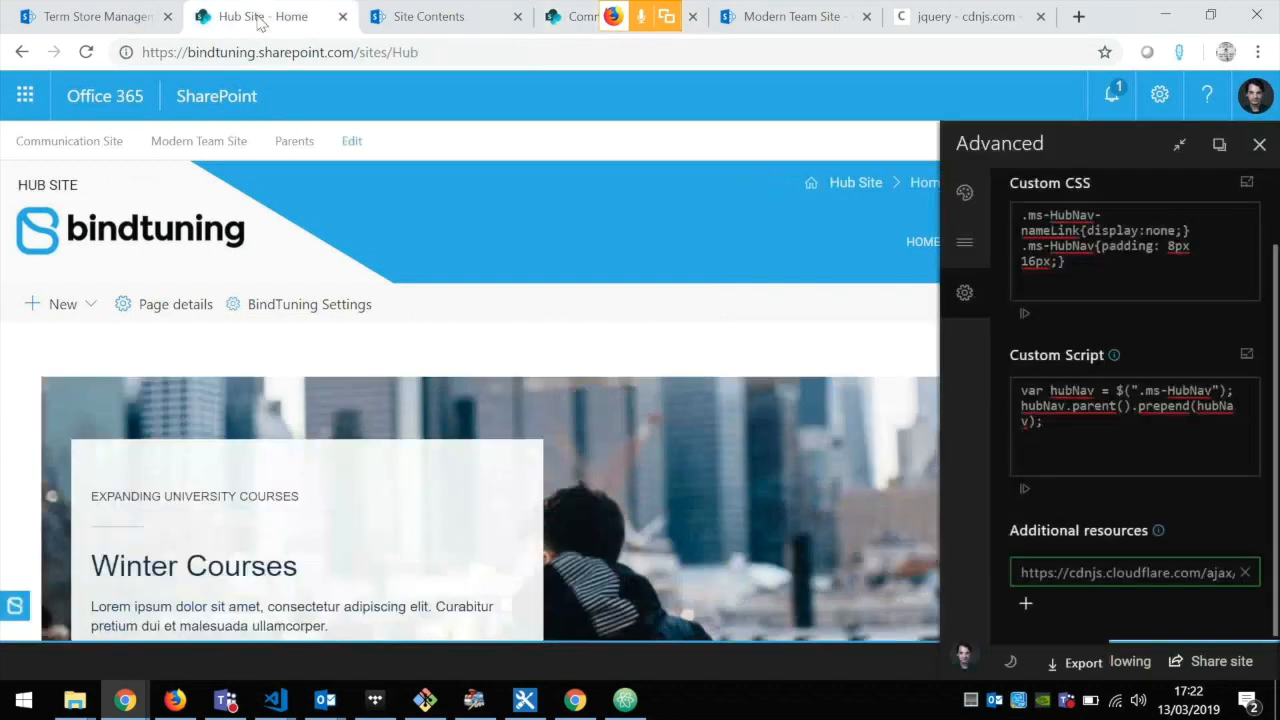
{"action": "left_click", "coordinate": [572, 16]}
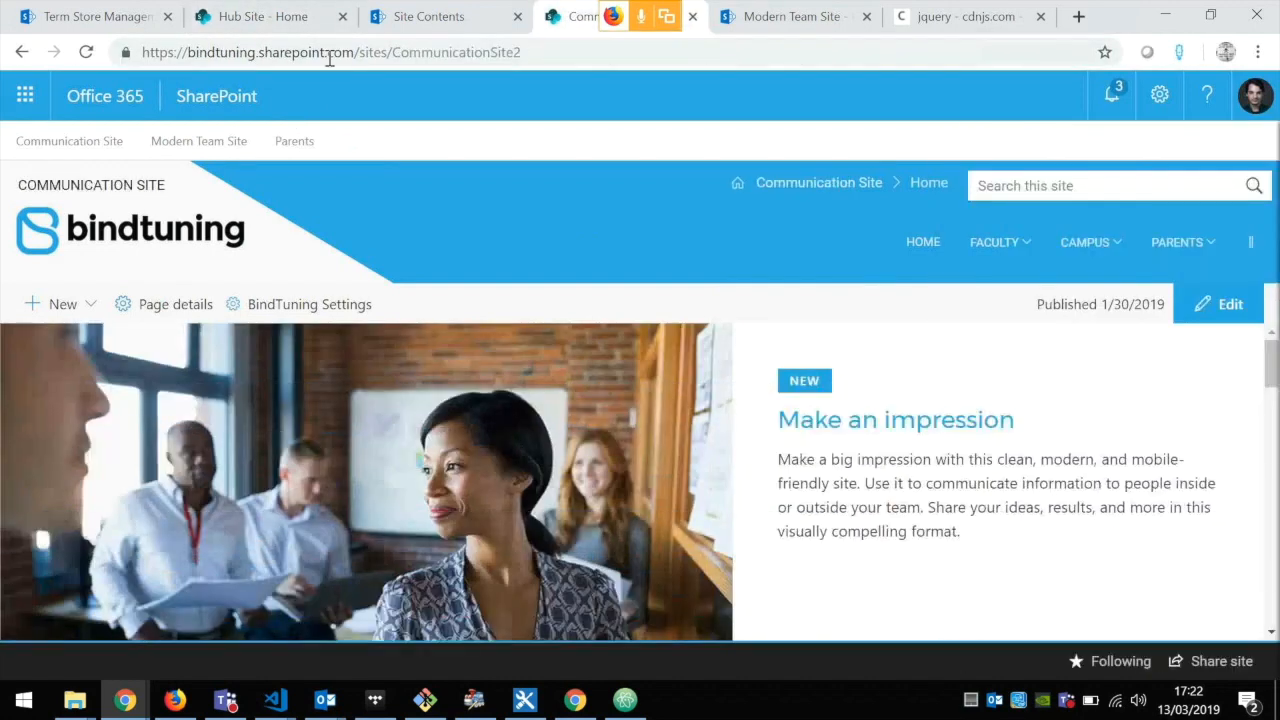
Step: Compare the Hub Site home page with the Communication Site and return to the Hub Site
{"action": "left_click", "coordinate": [266, 24]}
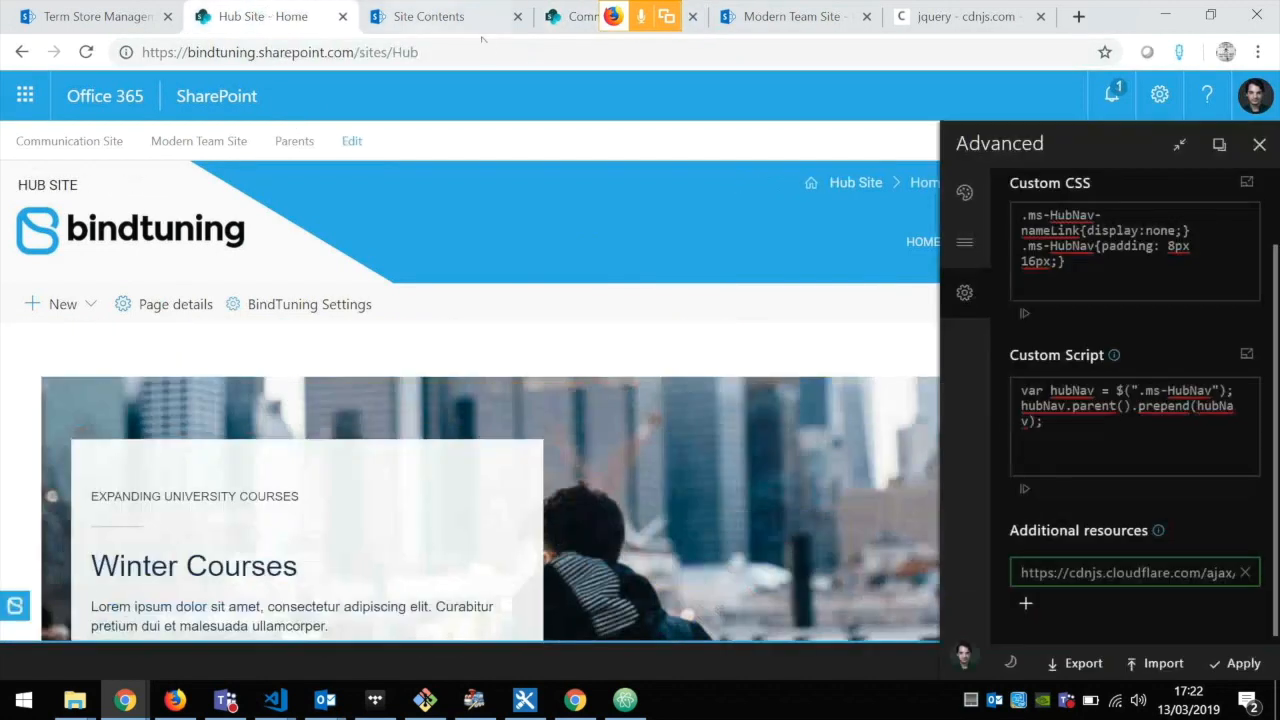
{"action": "left_click", "coordinate": [556, 18]}
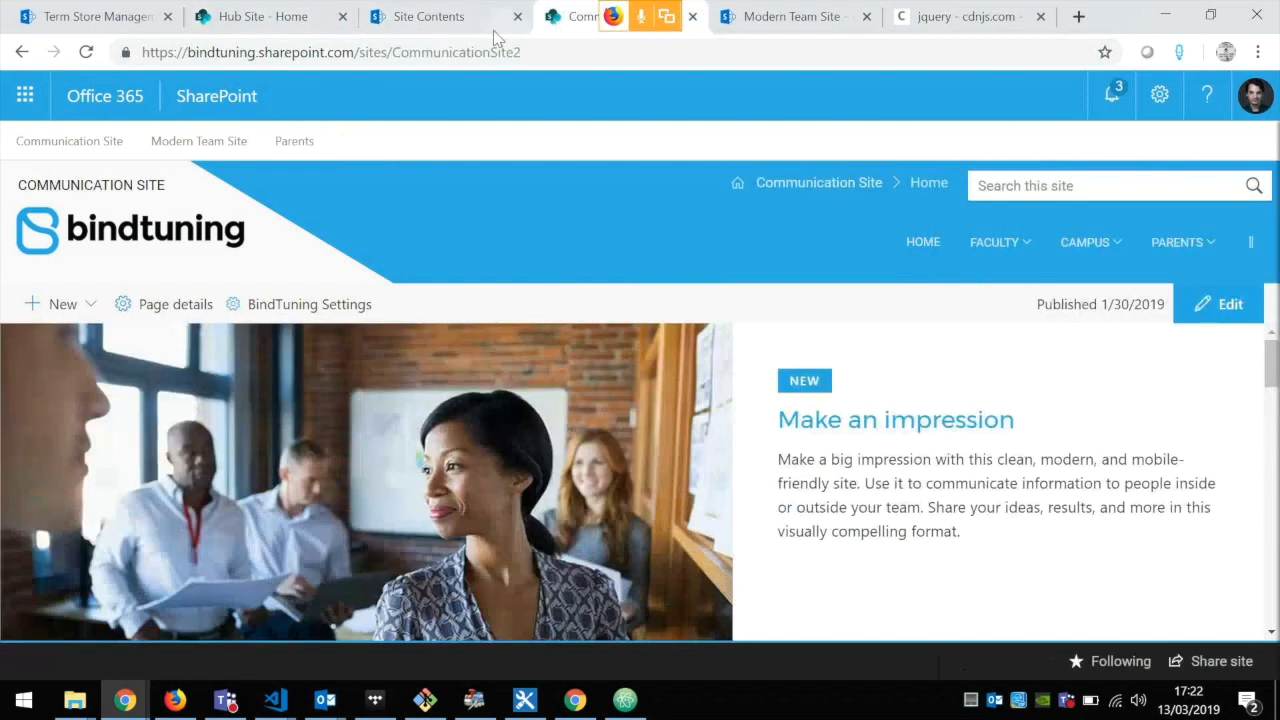
{"action": "left_click", "coordinate": [268, 24]}
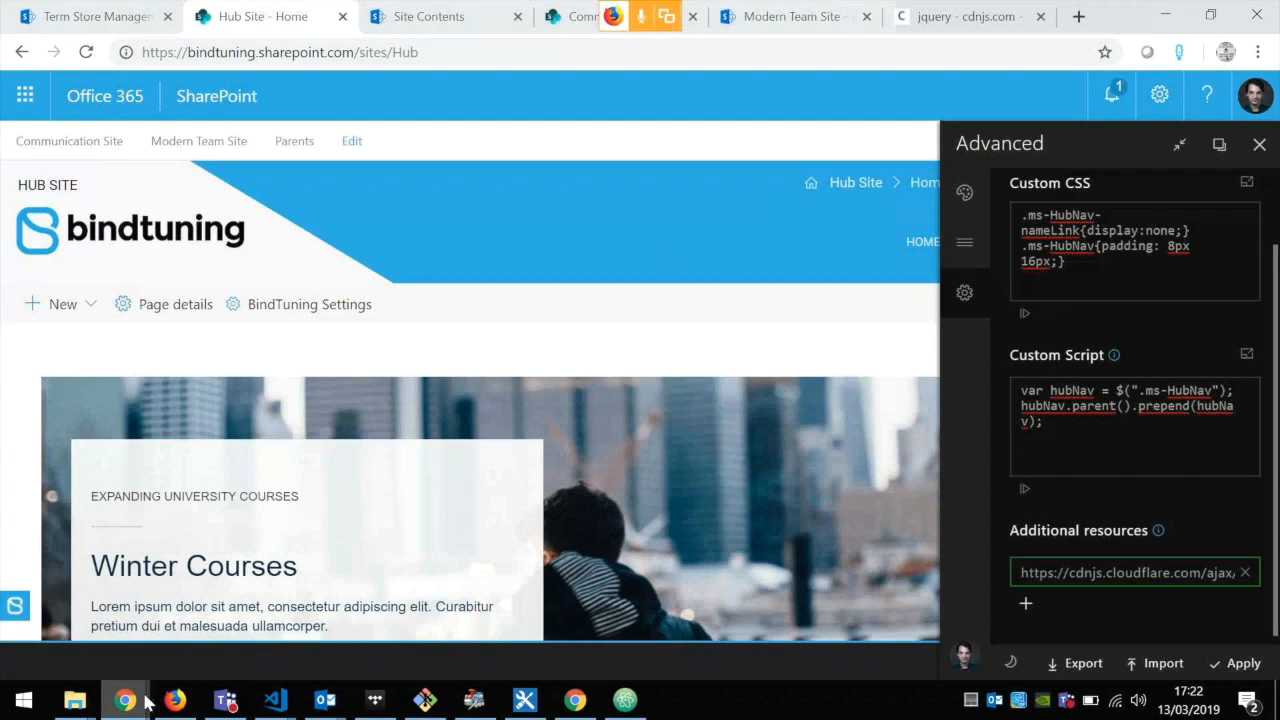
Step: Switch to the browser window with the bainde.sharepoint.com Hub, open its Advanced BindTuning Settings and review the available settings sources
{"action": "mouse_move", "coordinate": [128, 700]}
{"action": "left_click", "coordinate": [320, 640]}
{"action": "left_click", "coordinate": [565, 314]}
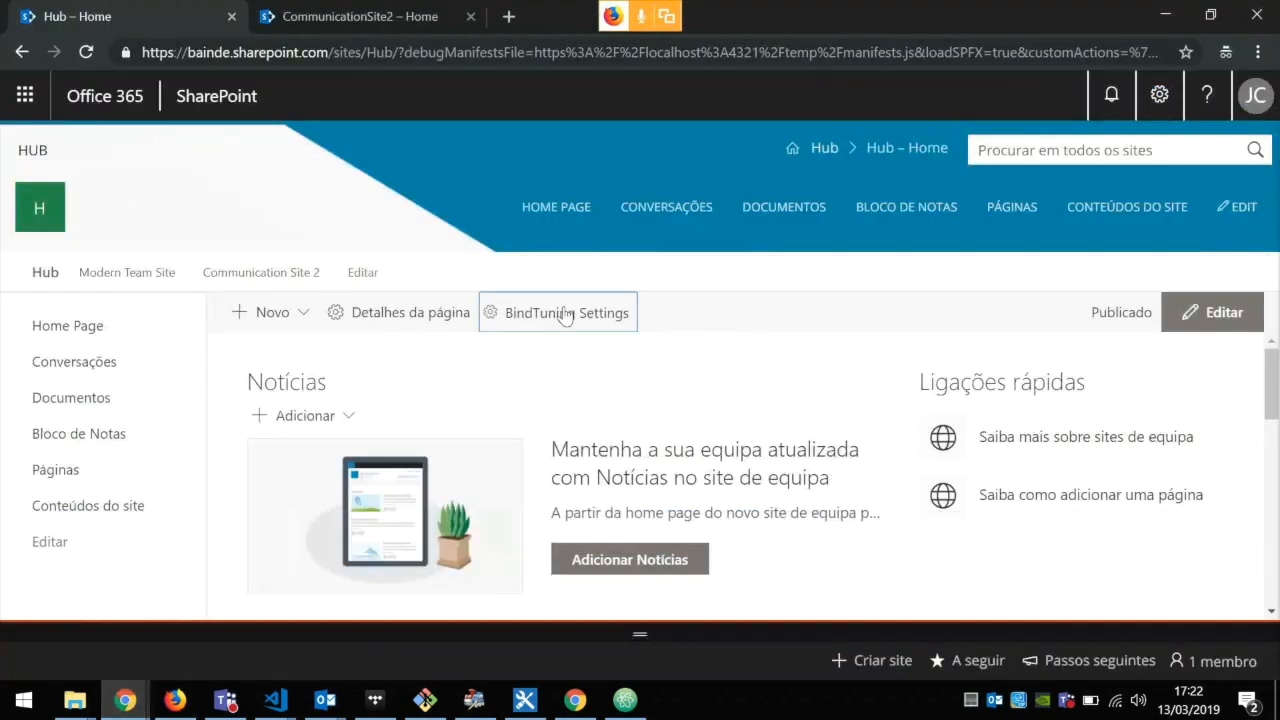
{"action": "left_click", "coordinate": [964, 345]}
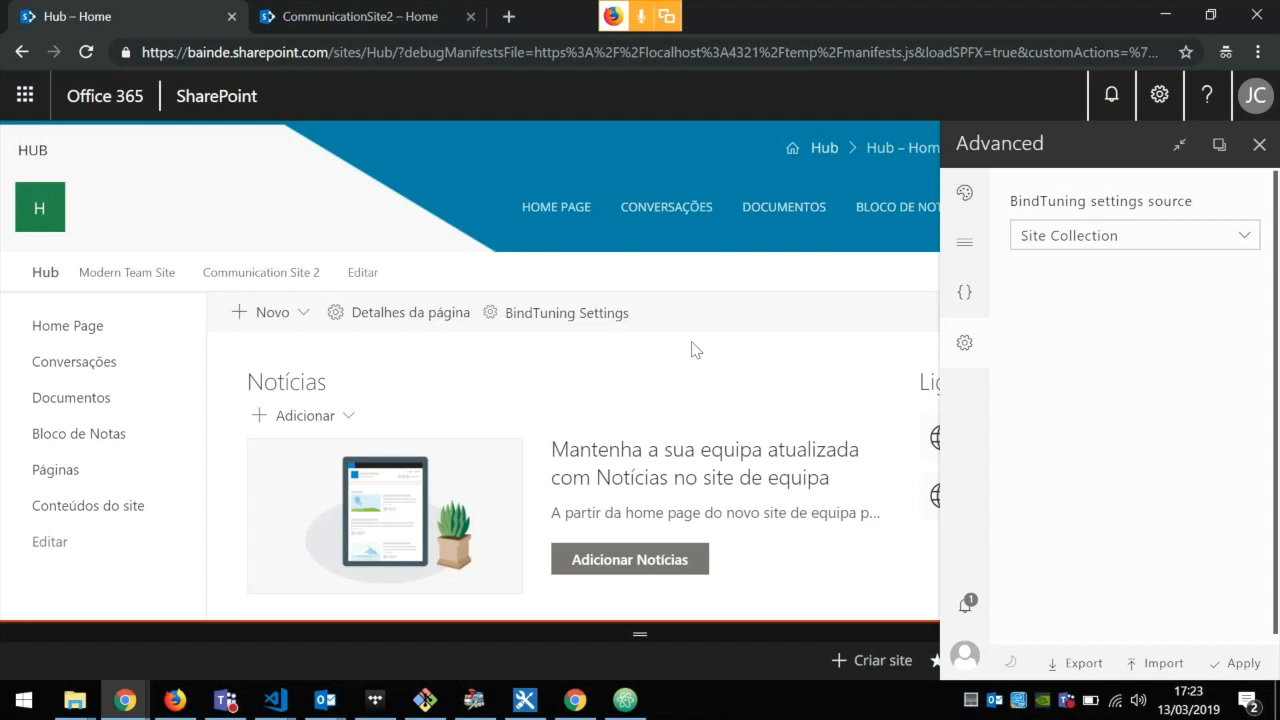
{"action": "left_click", "coordinate": [1114, 245]}
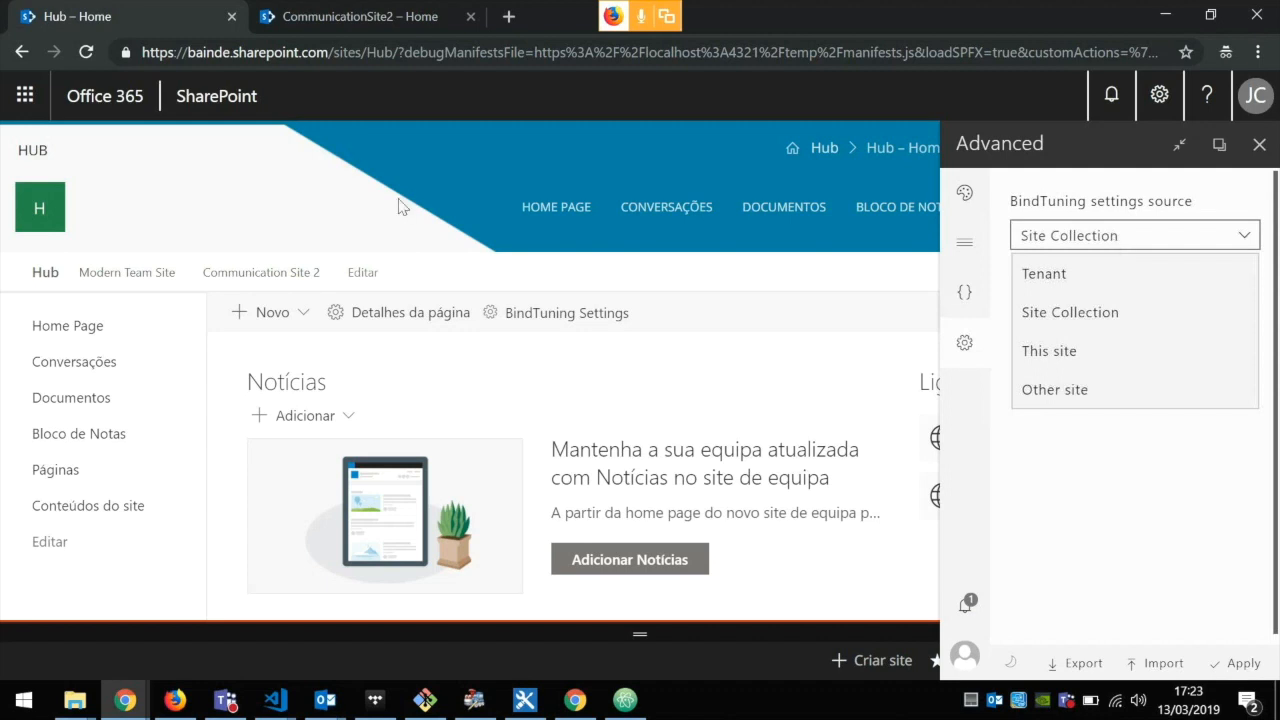
{"action": "left_click", "coordinate": [1117, 233]}
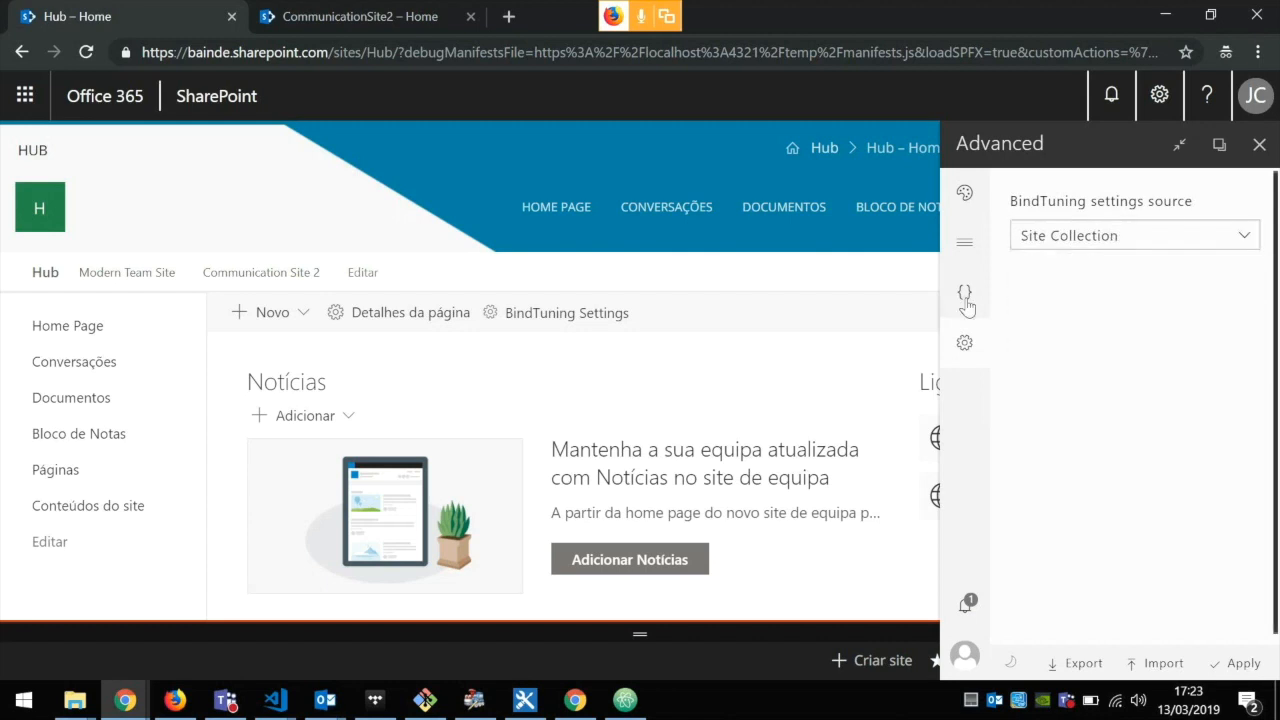
Step: Examine the Custom CSS and Custom Script in the Hub's Developer settings
{"action": "left_click", "coordinate": [965, 302]}
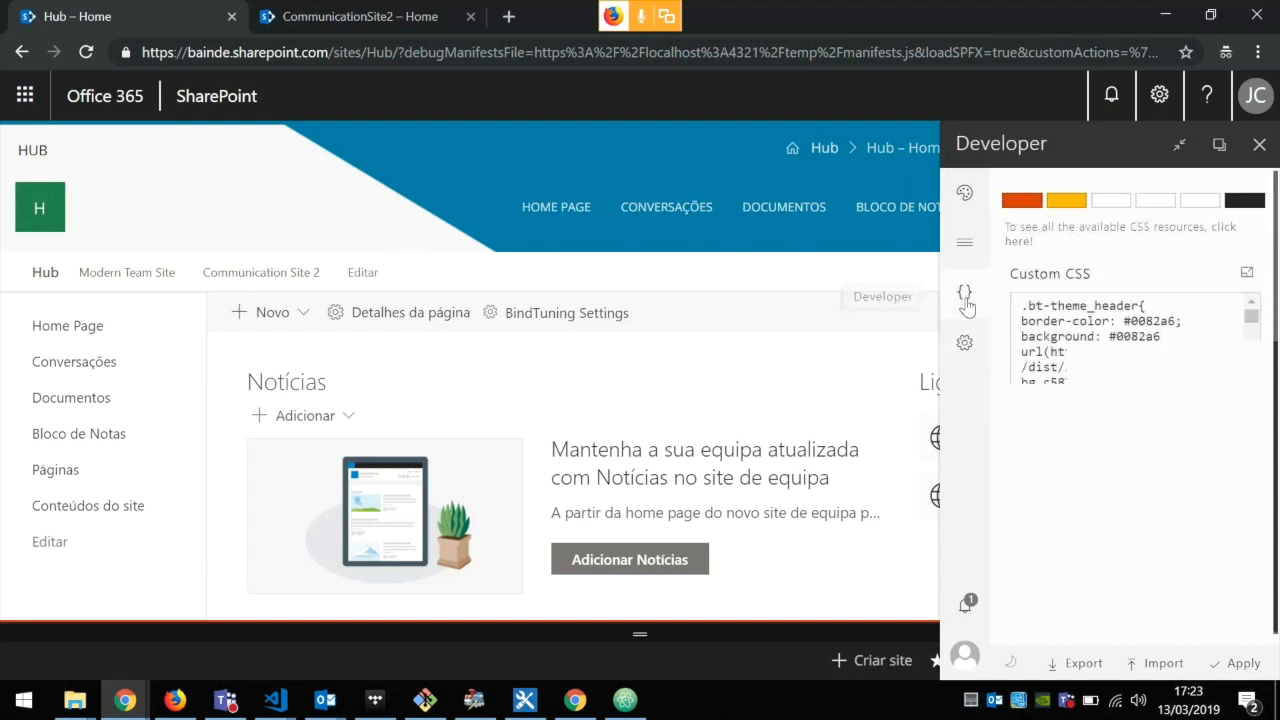
{"action": "scroll", "coordinate": [1106, 345], "scroll_direction": "down", "scroll_amount": 2}
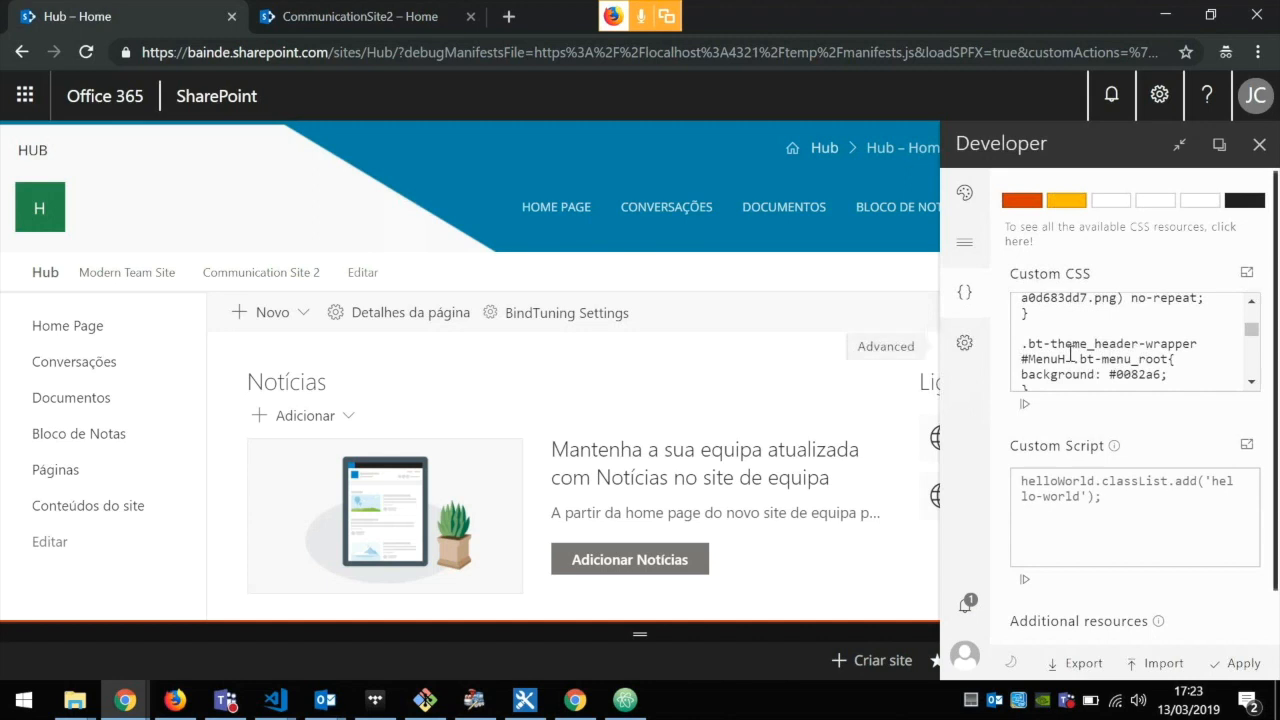
{"action": "scroll", "coordinate": [1140, 340], "scroll_direction": "up", "scroll_amount": 1}
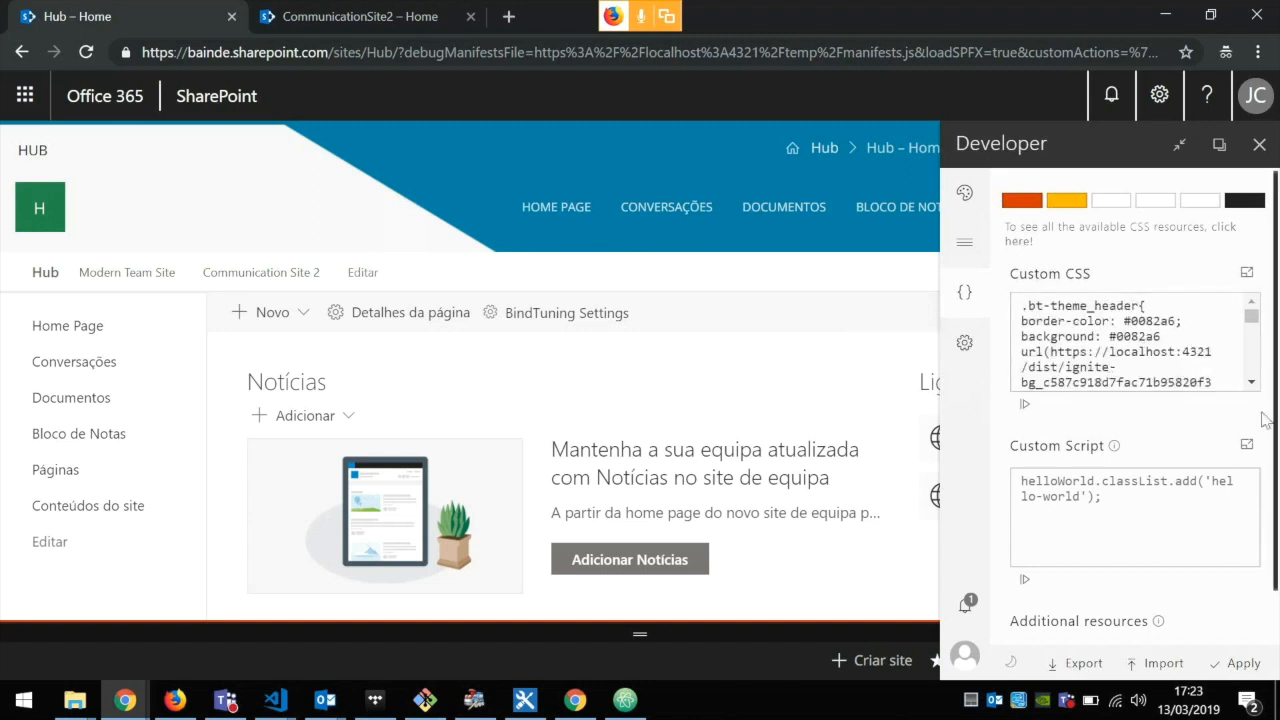
Step: Set the Hub's BindTuning settings source to Tenant in the Advanced settings and apply it
{"action": "left_click", "coordinate": [981, 348]}
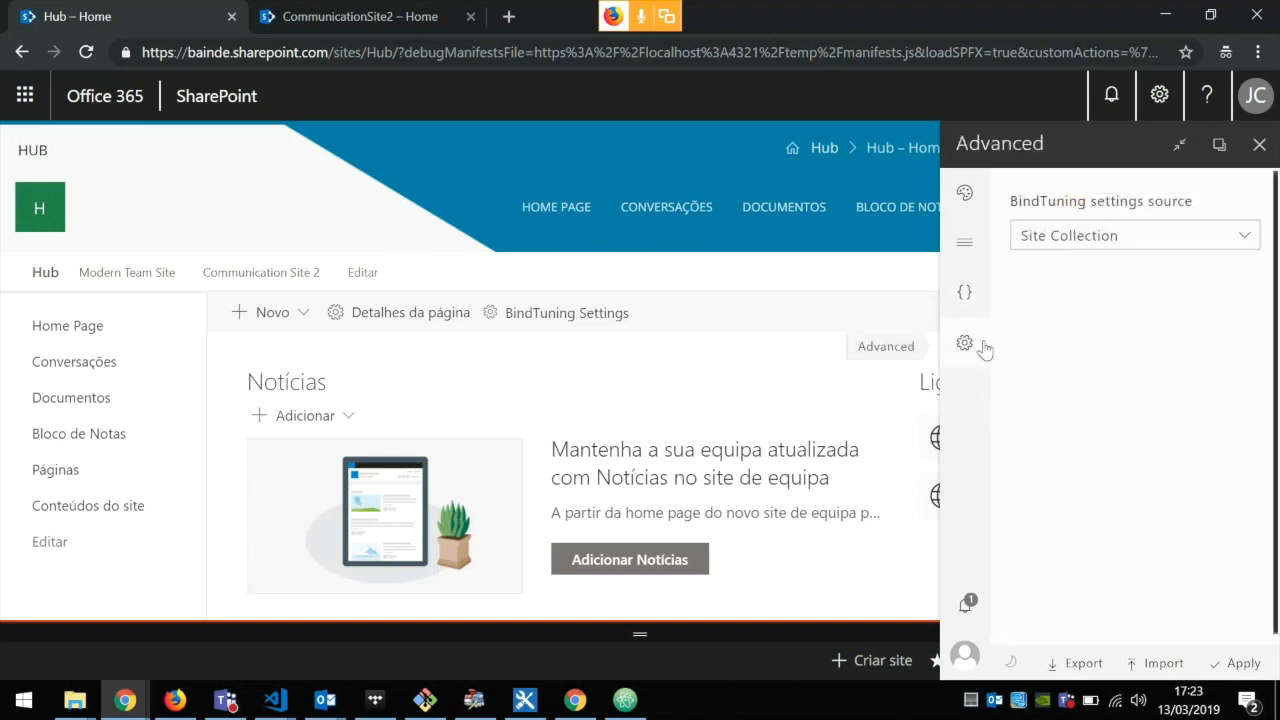
{"action": "left_click", "coordinate": [1092, 235]}
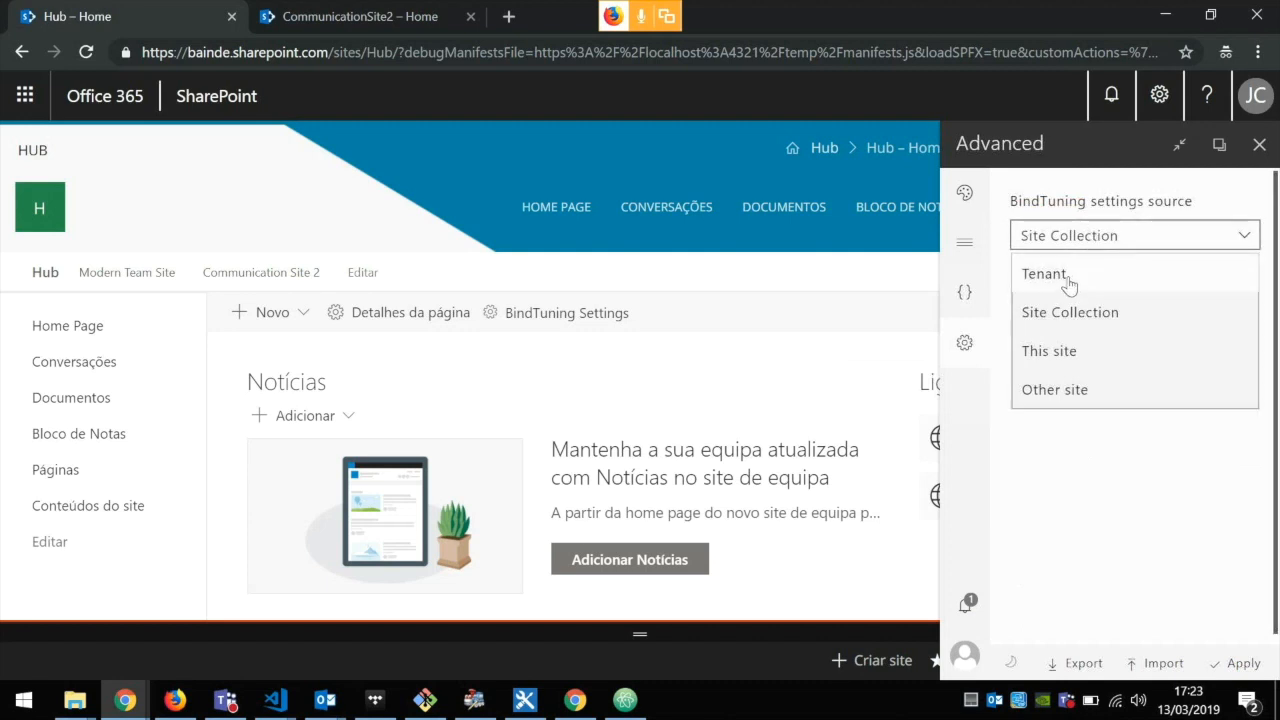
{"action": "left_click", "coordinate": [1068, 276]}
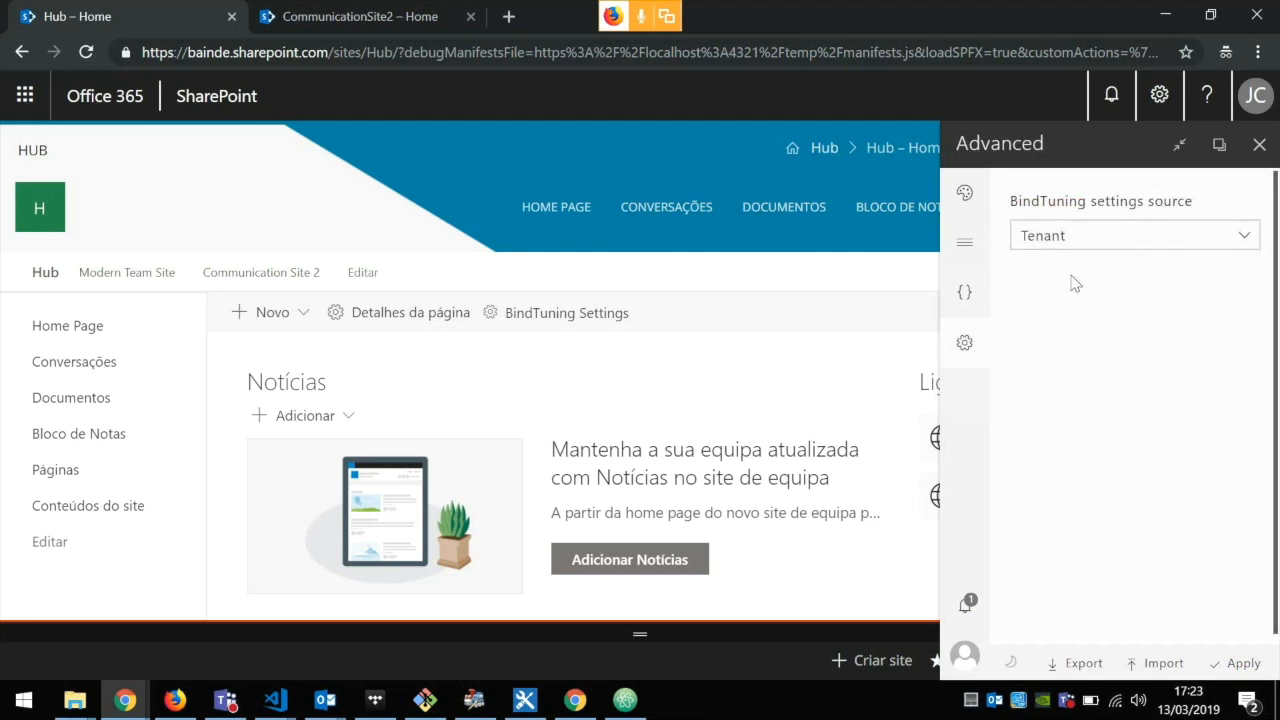
{"action": "left_click", "coordinate": [1226, 663]}
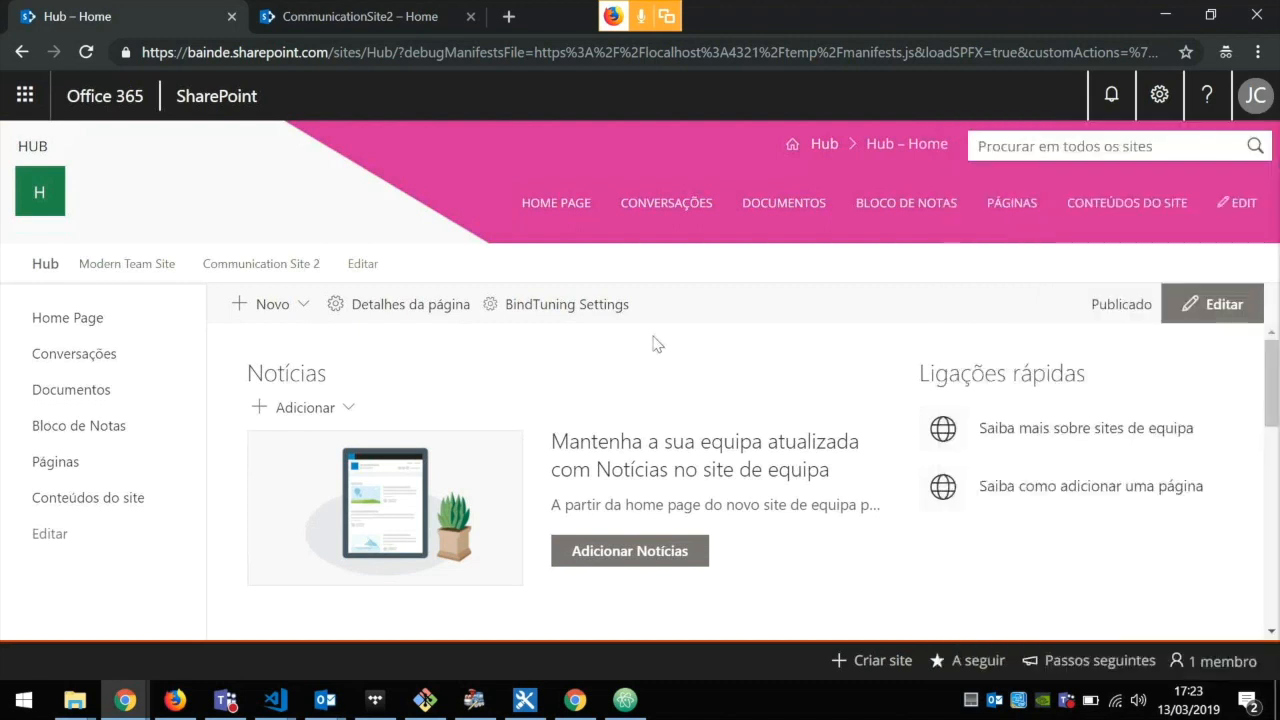
Step: Open the Hub's BindTuning Navigation settings, then close CommunicationSite2's settings panel and copy that site's URL
{"action": "left_click", "coordinate": [597, 312]}
{"action": "left_click", "coordinate": [979, 250]}
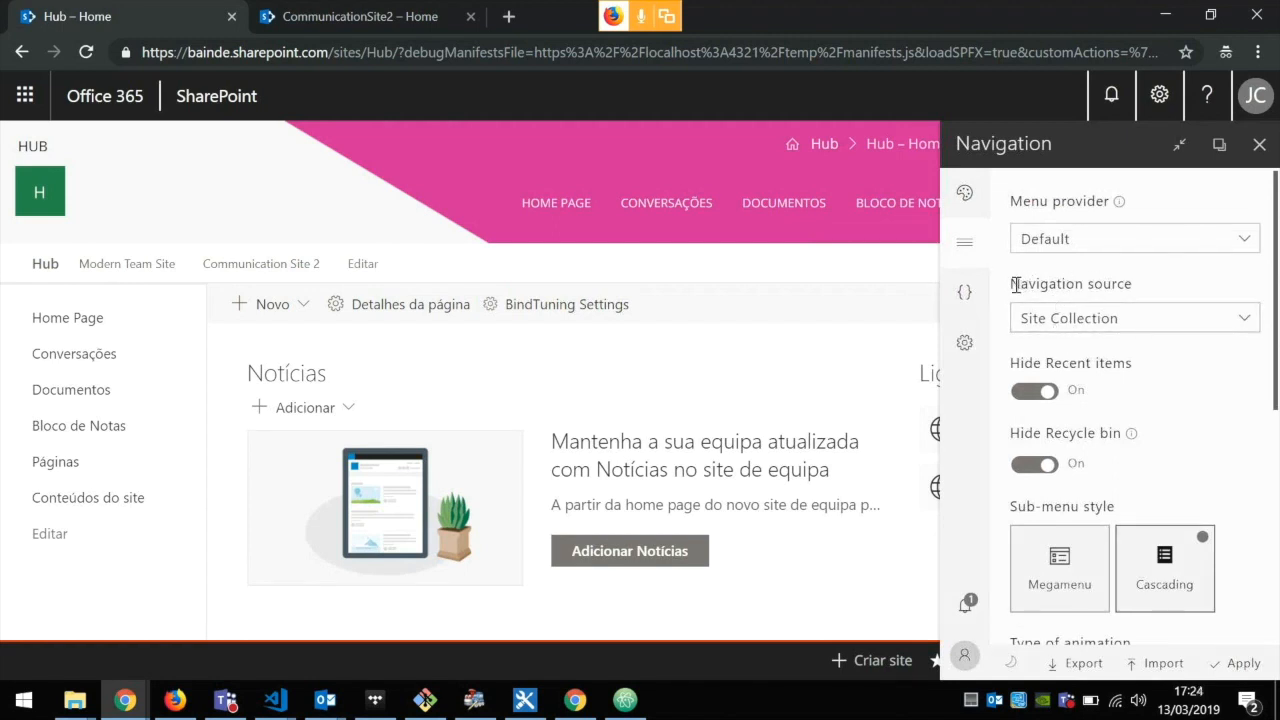
{"action": "left_click_drag", "start_coordinate": [1013, 284], "coordinate": [1163, 298]}
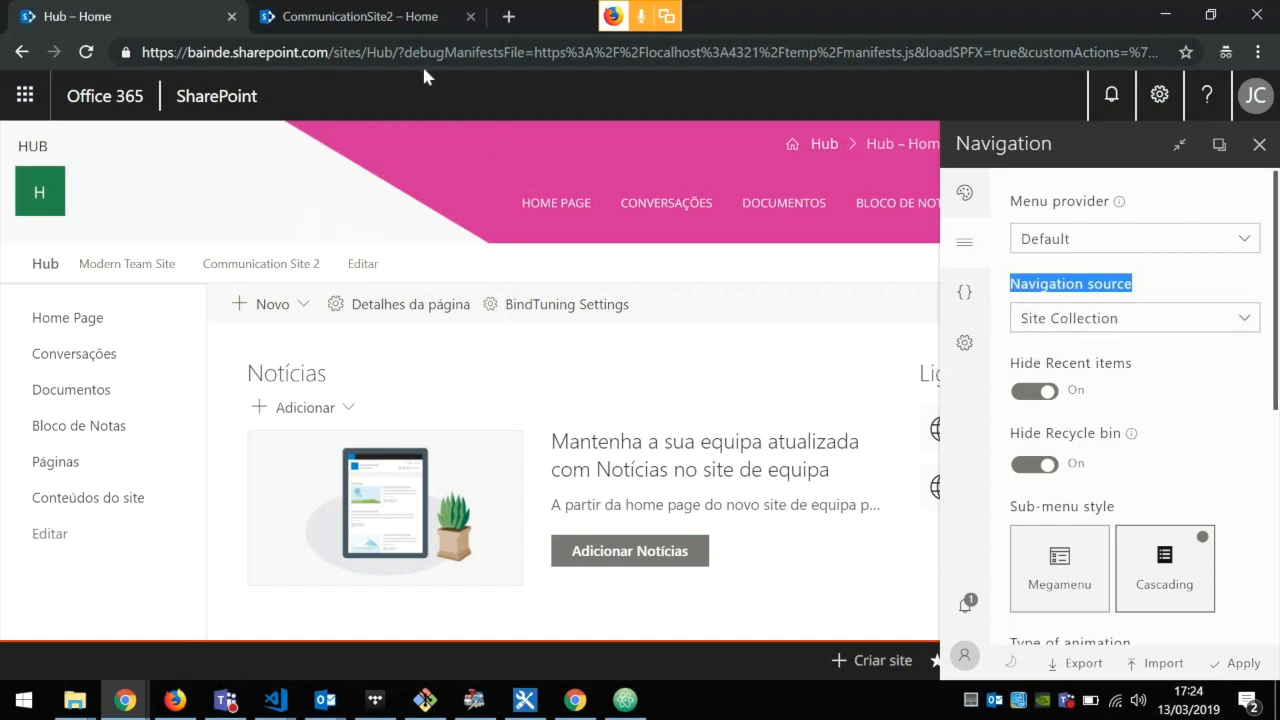
{"action": "left_click", "coordinate": [373, 20]}
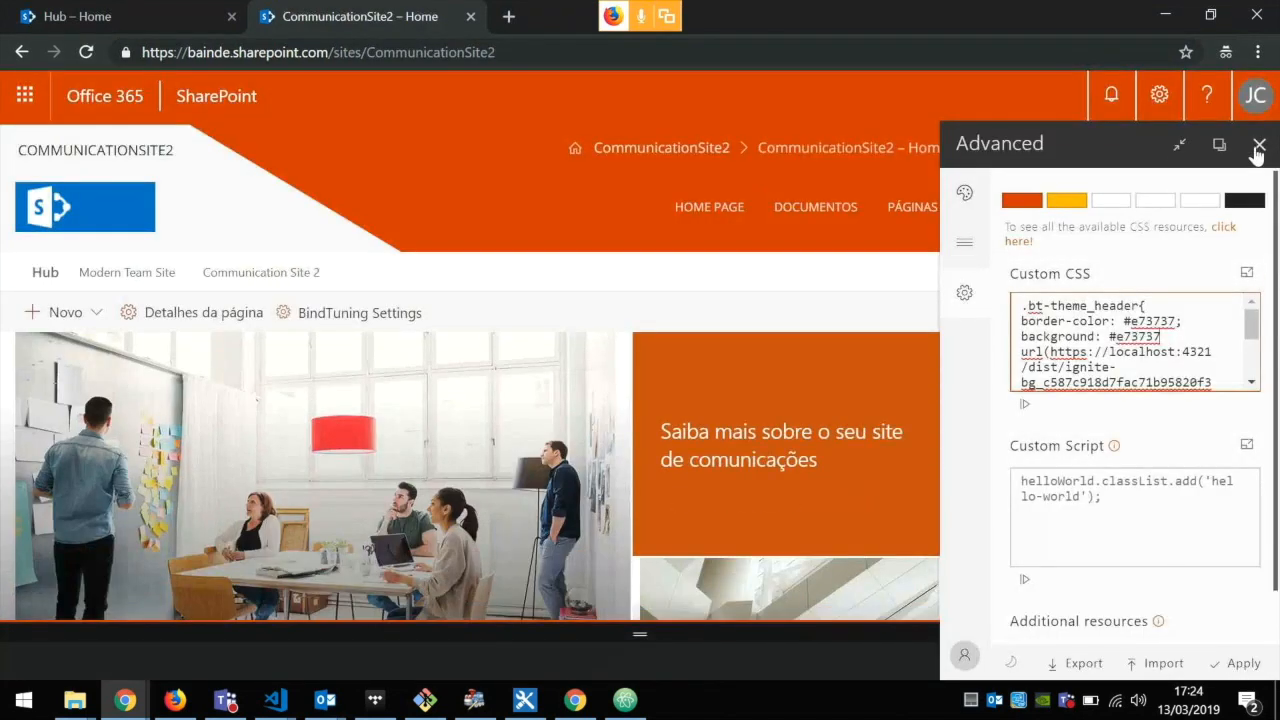
{"action": "left_click", "coordinate": [1257, 149]}
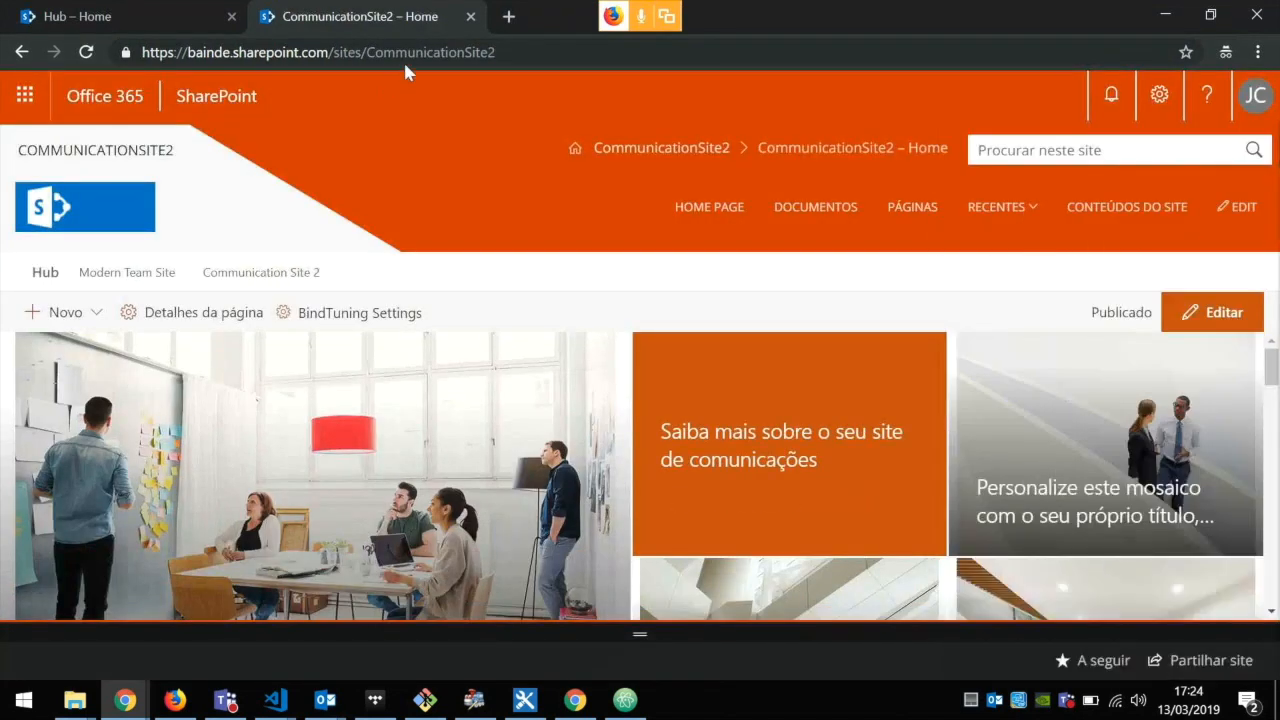
{"action": "left_click", "coordinate": [403, 60]}
{"action": "key", "text": "ctrl+c"}
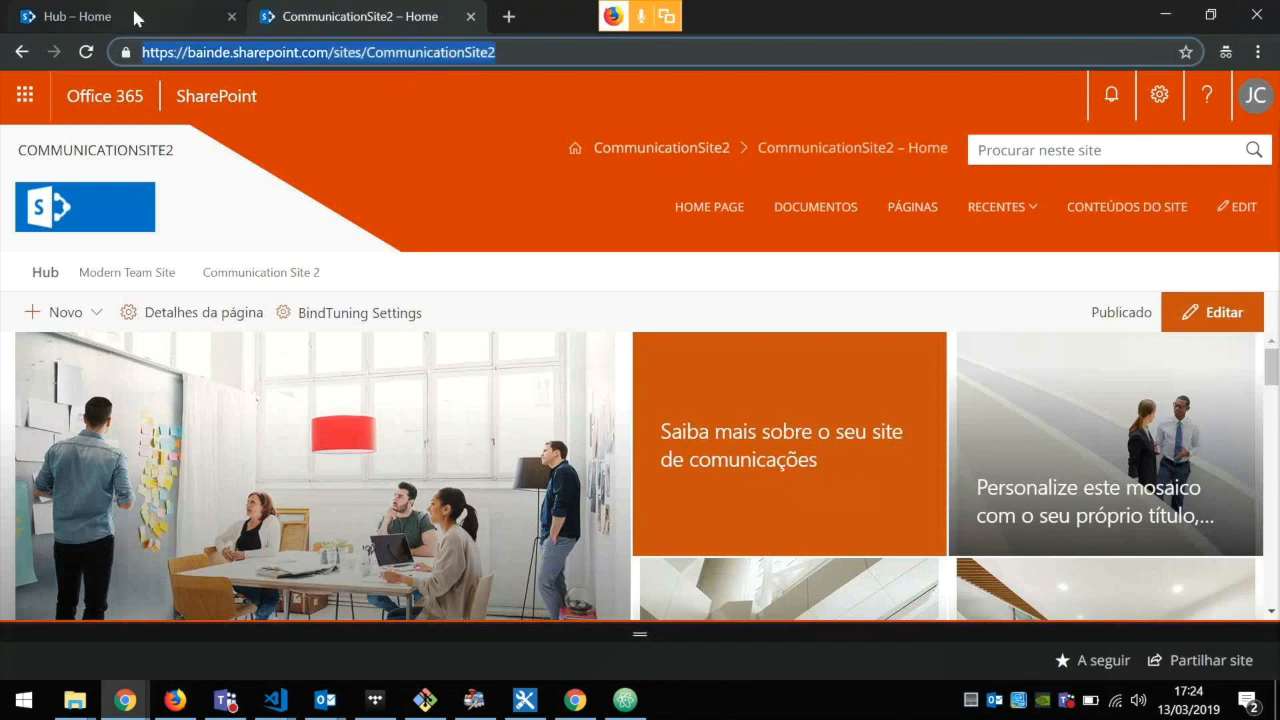
{"action": "left_click", "coordinate": [137, 18]}
{"action": "left_click", "coordinate": [1060, 318]}
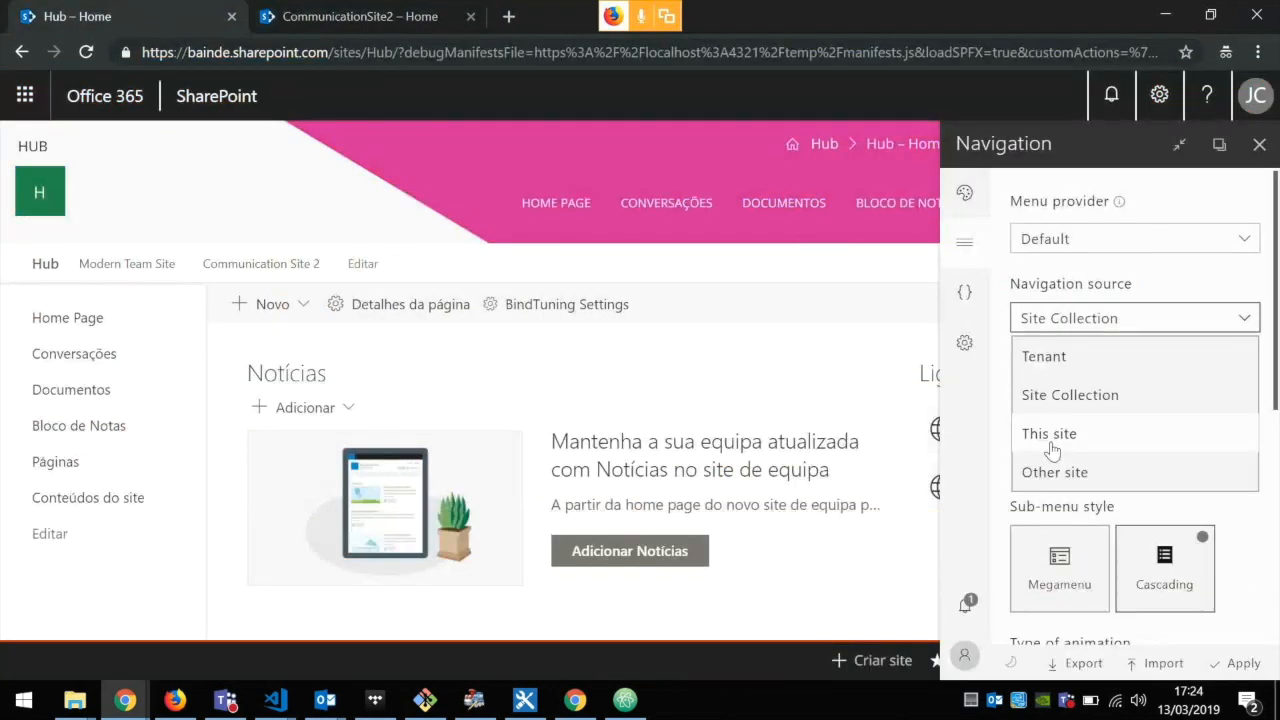
{"action": "left_click", "coordinate": [1055, 472]}
{"action": "key", "text": "ctrl+v"}
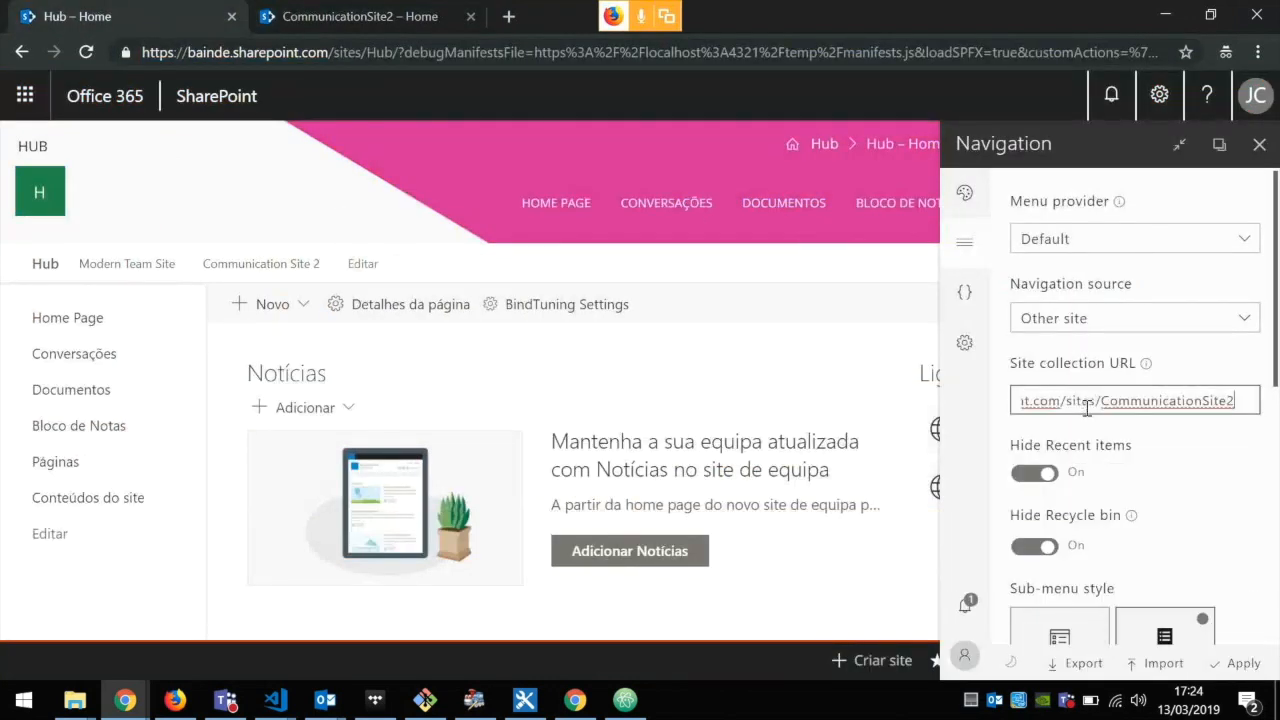
{"action": "left_click", "coordinate": [1244, 664]}
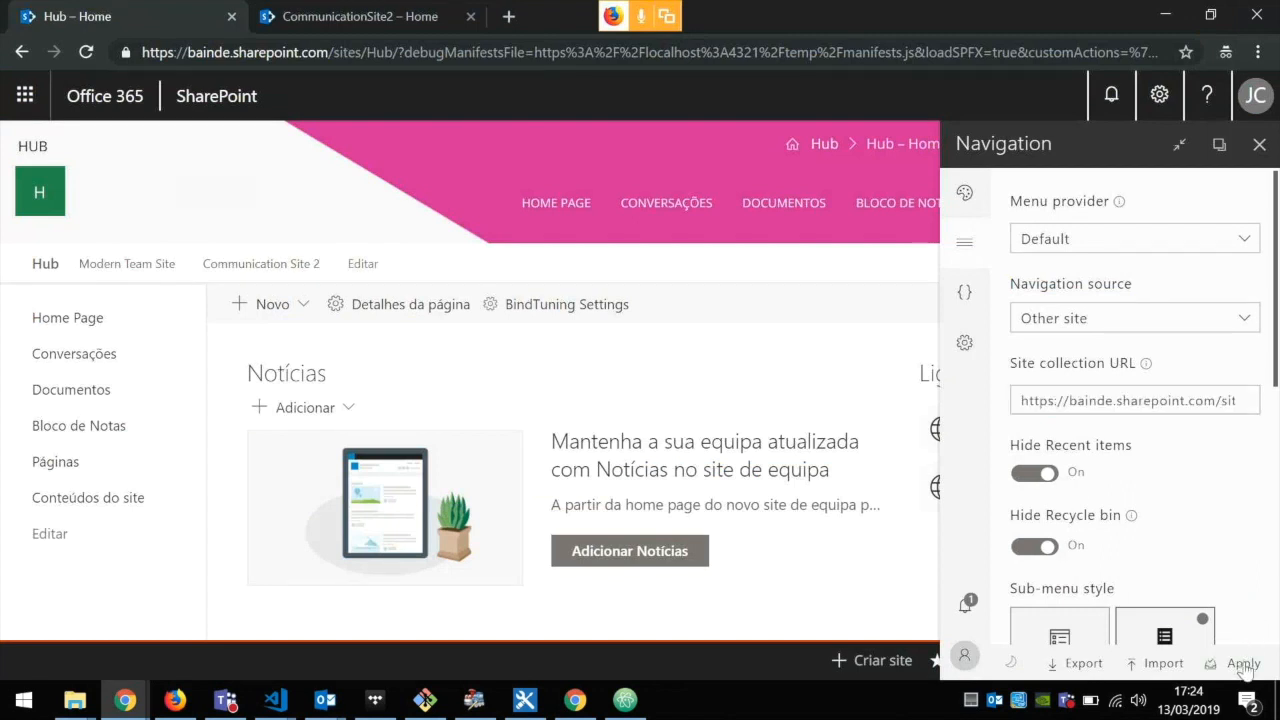
{"action": "left_click", "coordinate": [1179, 144]}
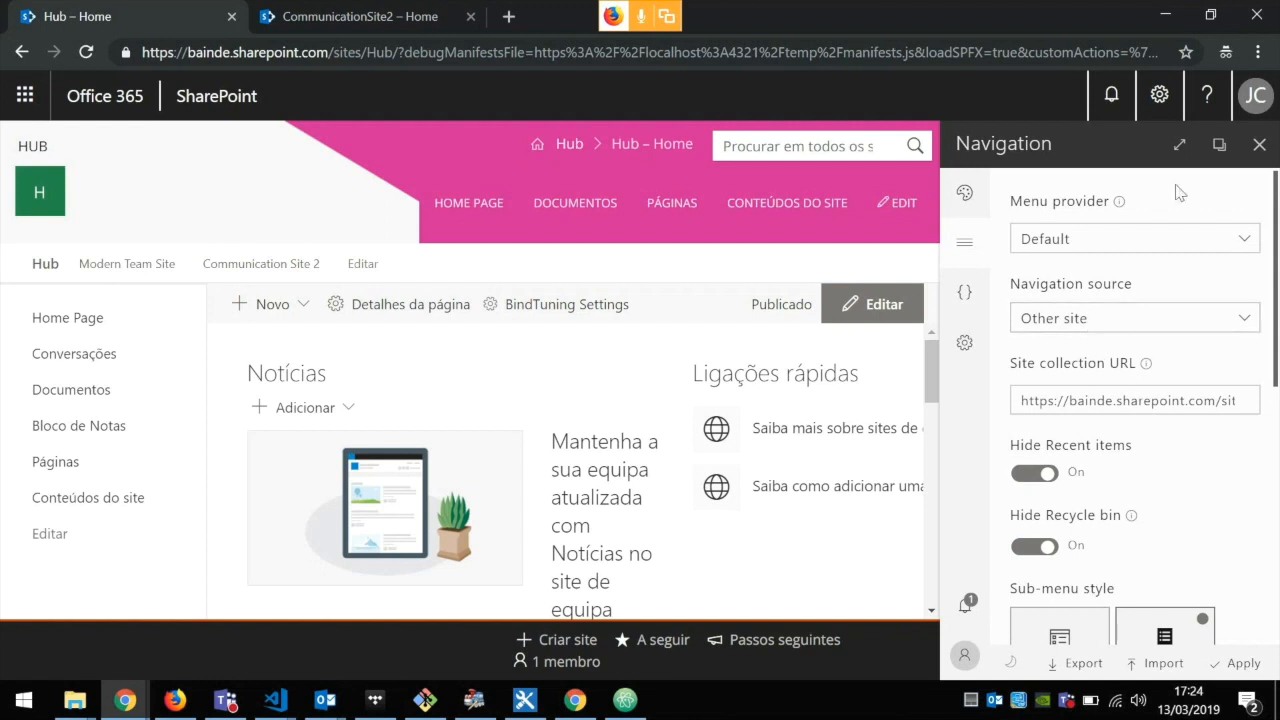
{"action": "left_click", "coordinate": [1179, 144]}
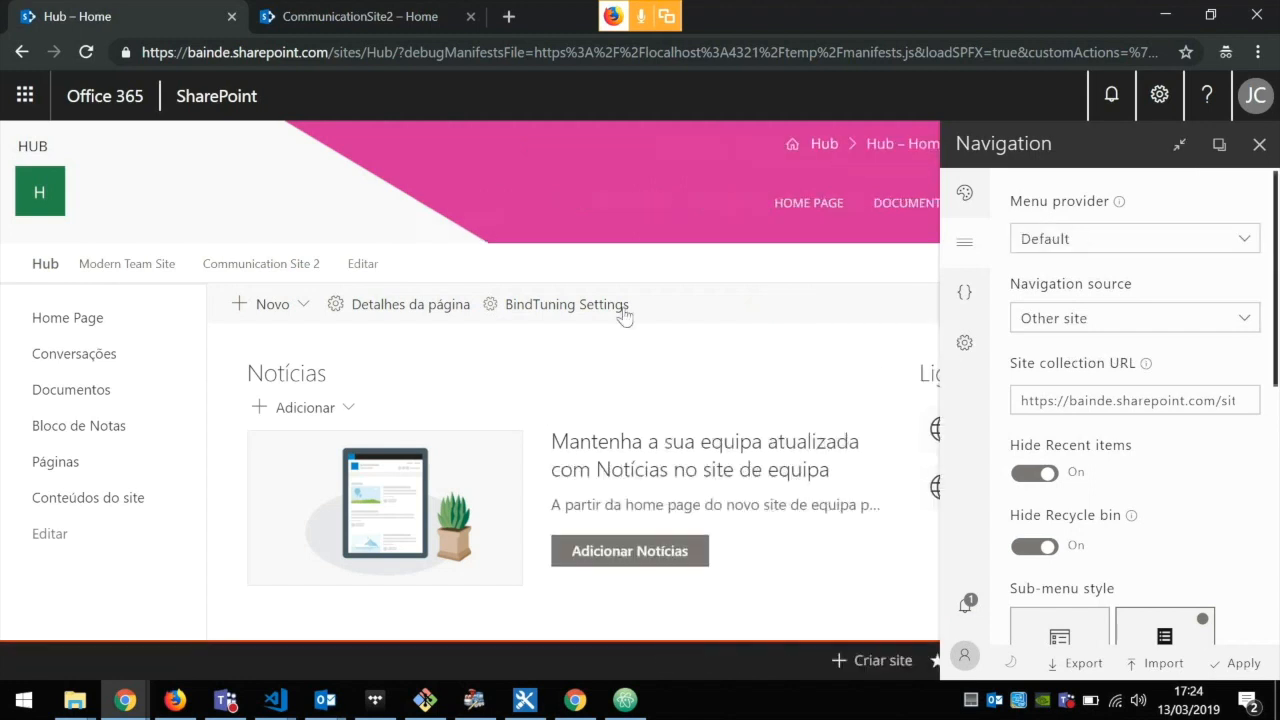